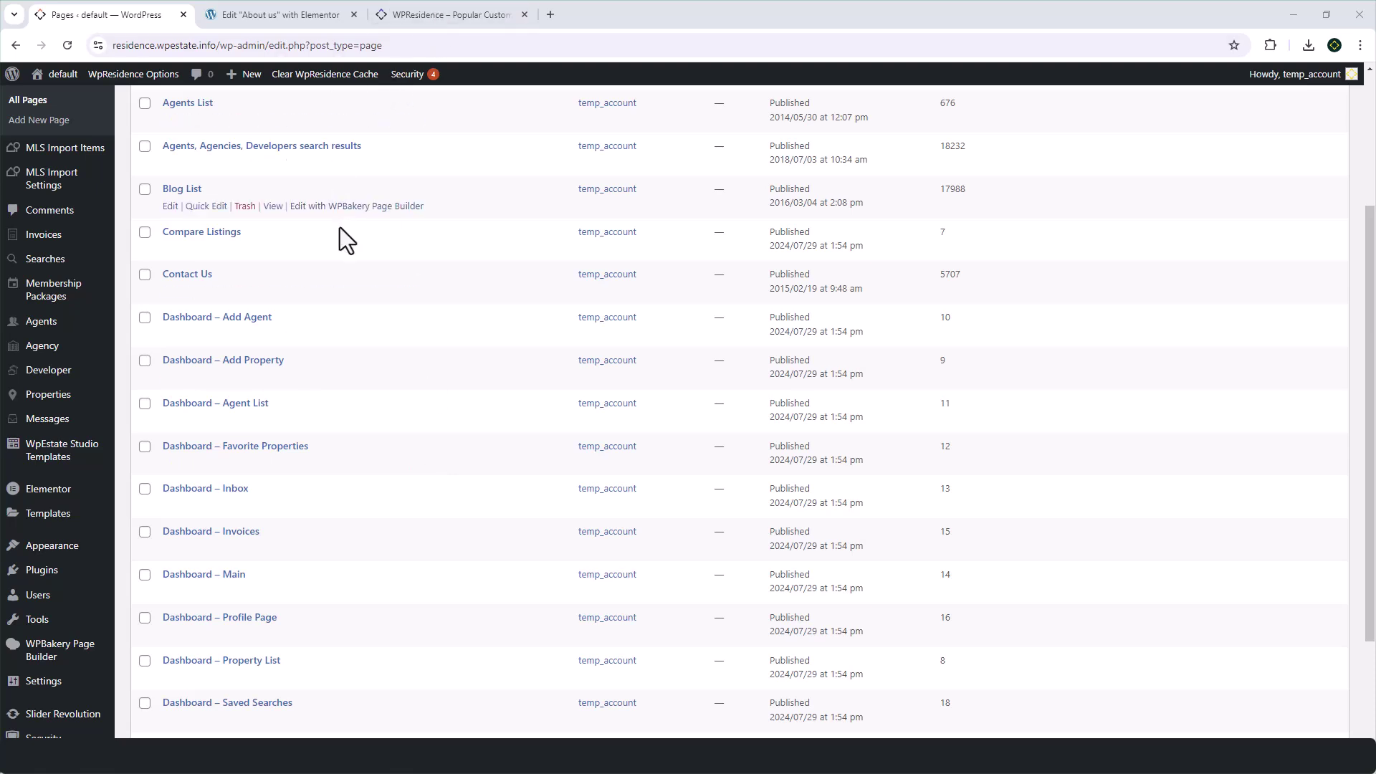
# - Switch to the About us page and open the WPResidence template library
pyautogui.moveTo(96, 450)
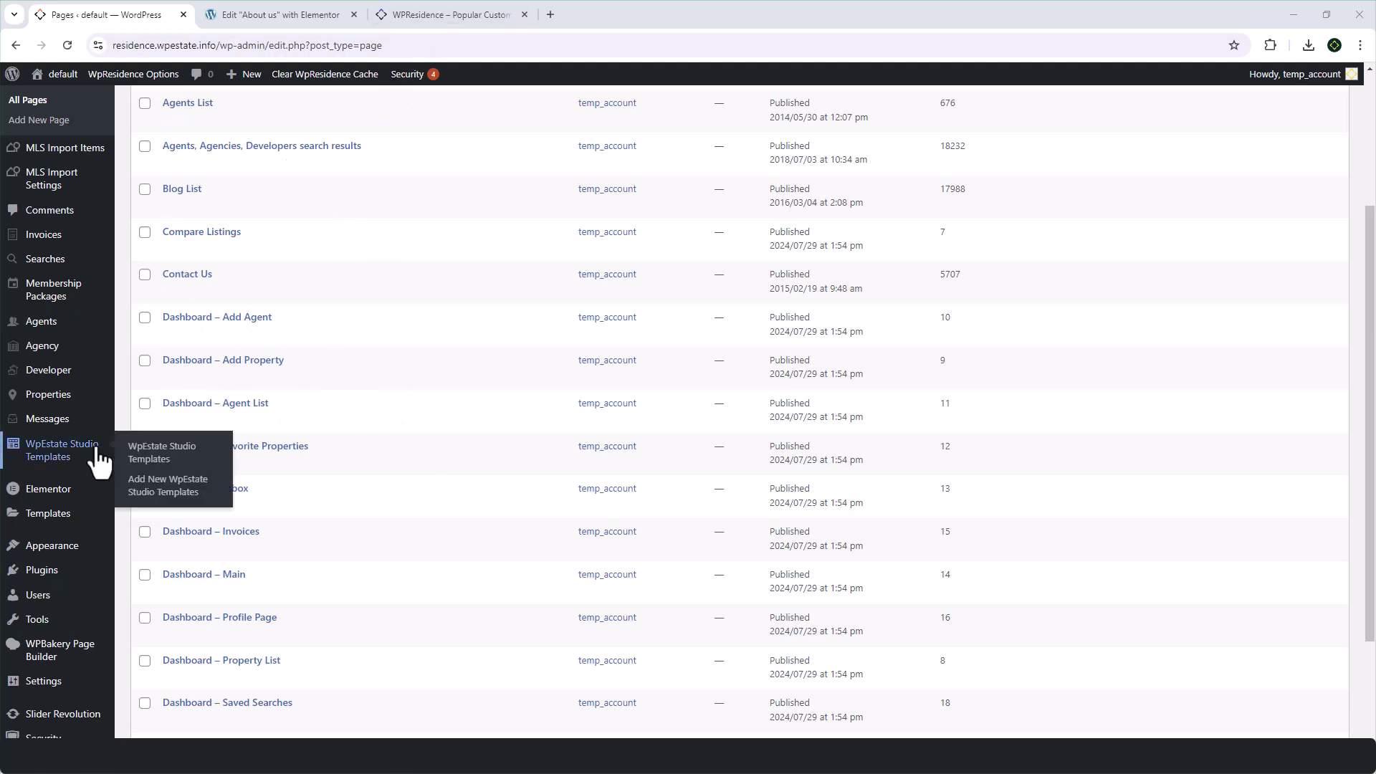
pyautogui.click(248, 16)
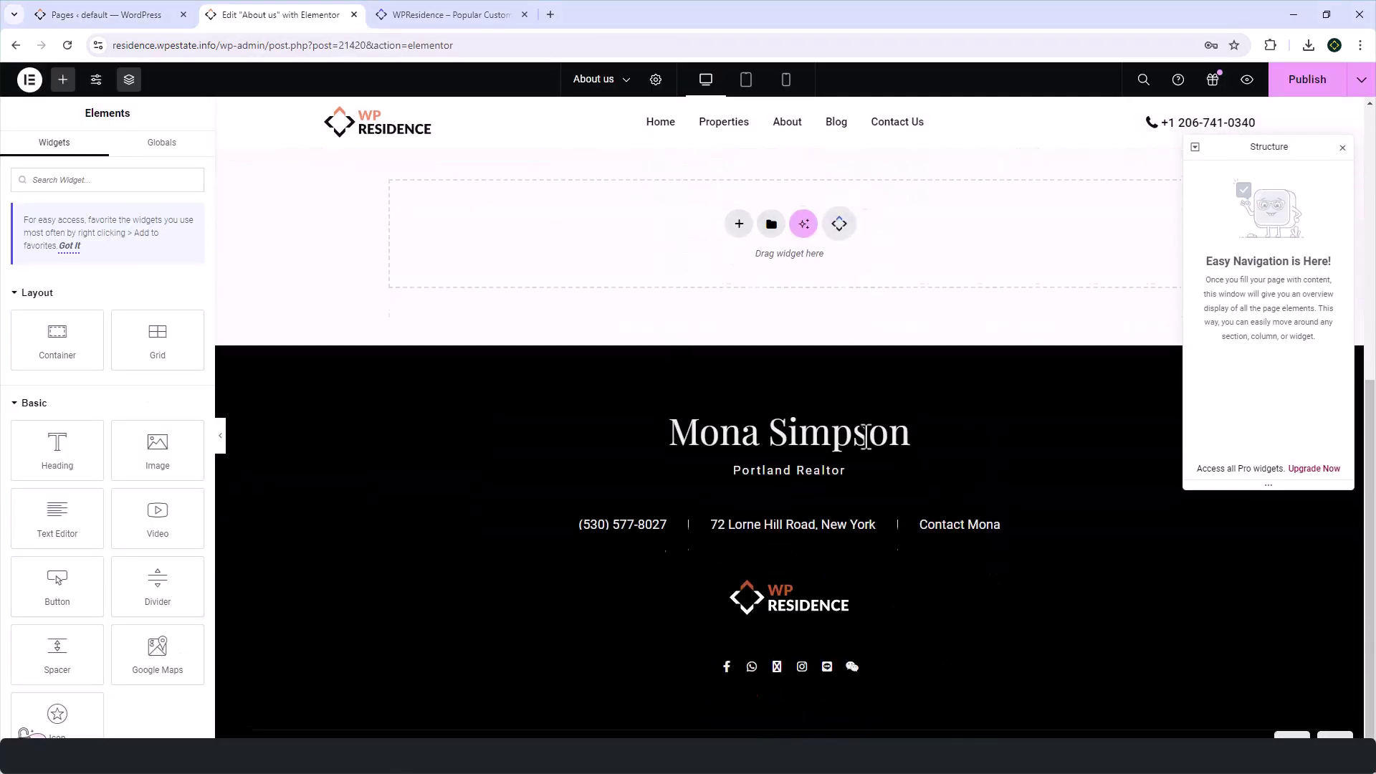
pyautogui.scroll(2, 873, 410)
pyautogui.click(838, 365)
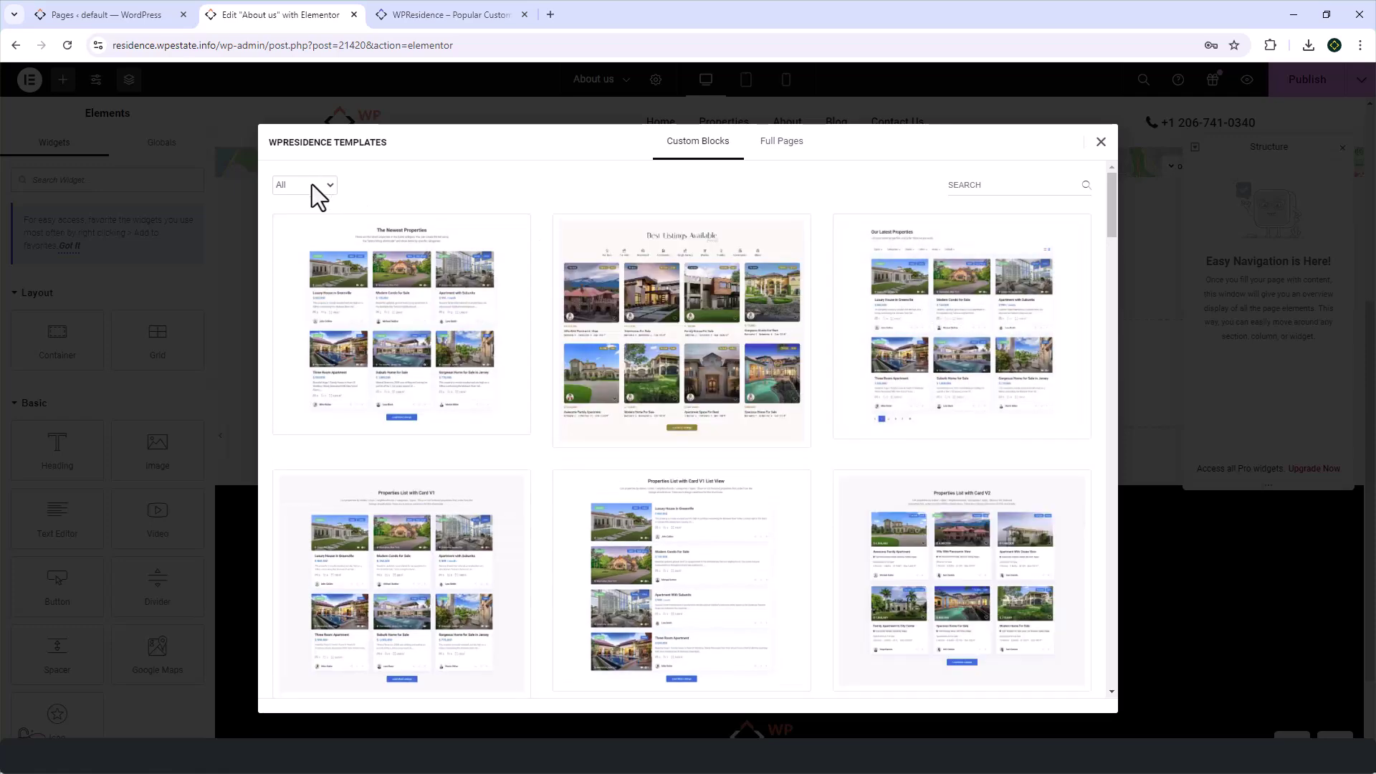
# - Scroll through the Custom Blocks, then browse the Full Pages home page designs
pyautogui.scroll(-3, 437, 402)
pyautogui.scroll(-7, 439, 402)
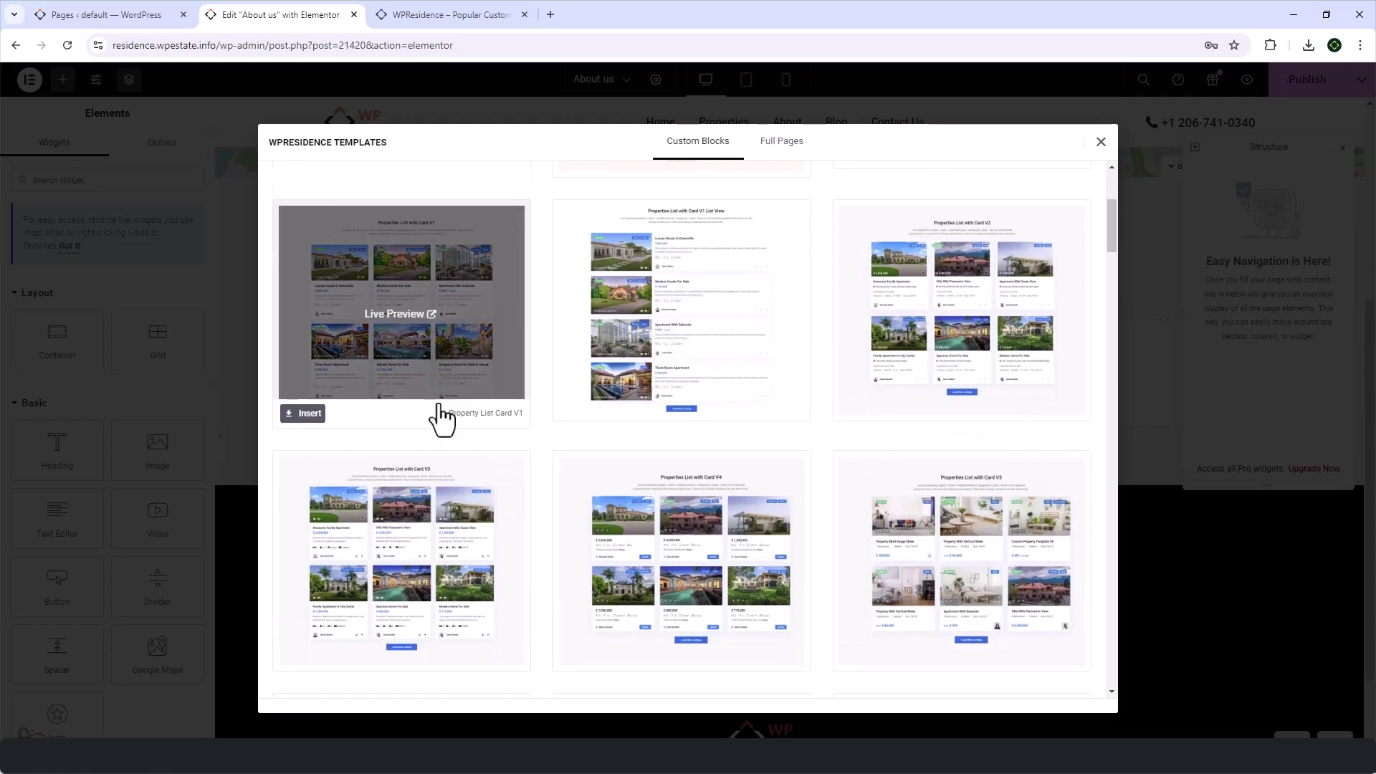
pyautogui.scroll(-4, 445, 427)
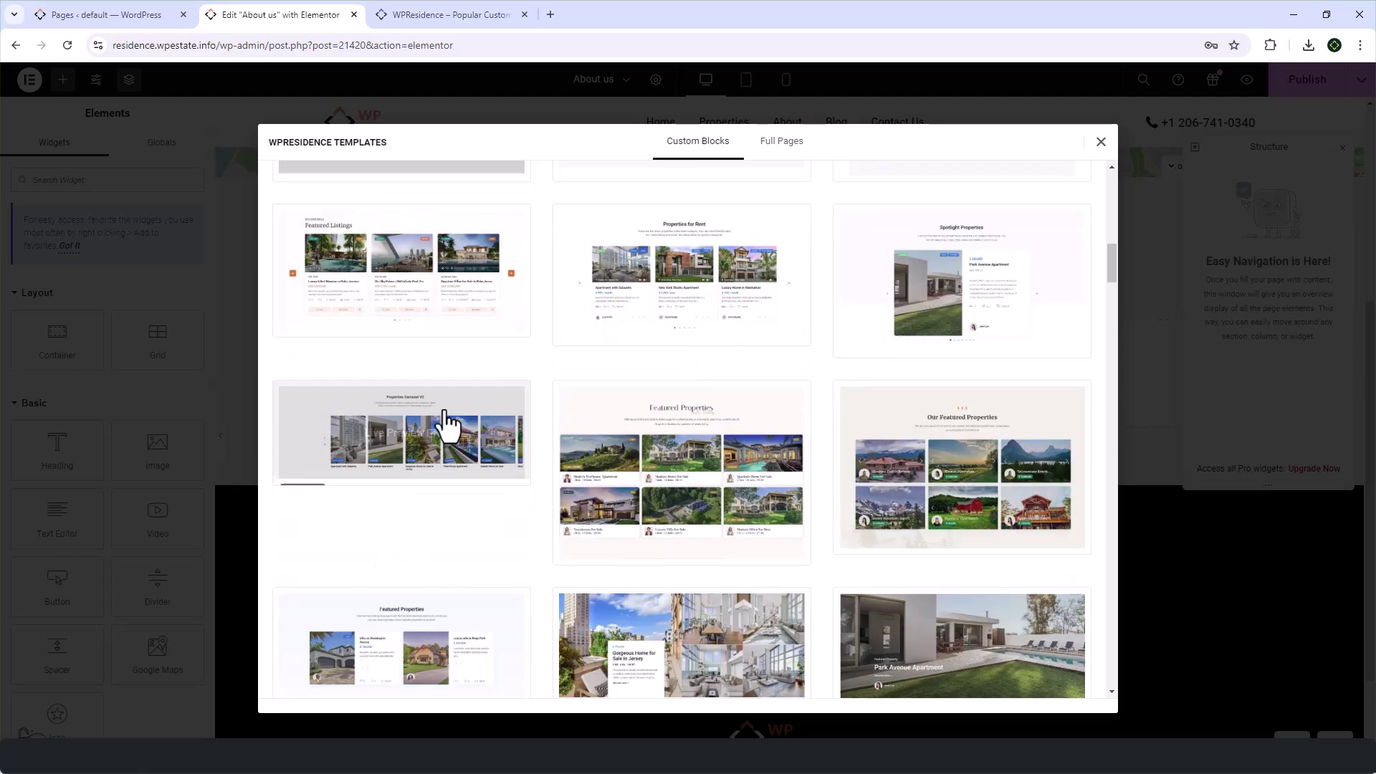
pyautogui.scroll(-4, 445, 430)
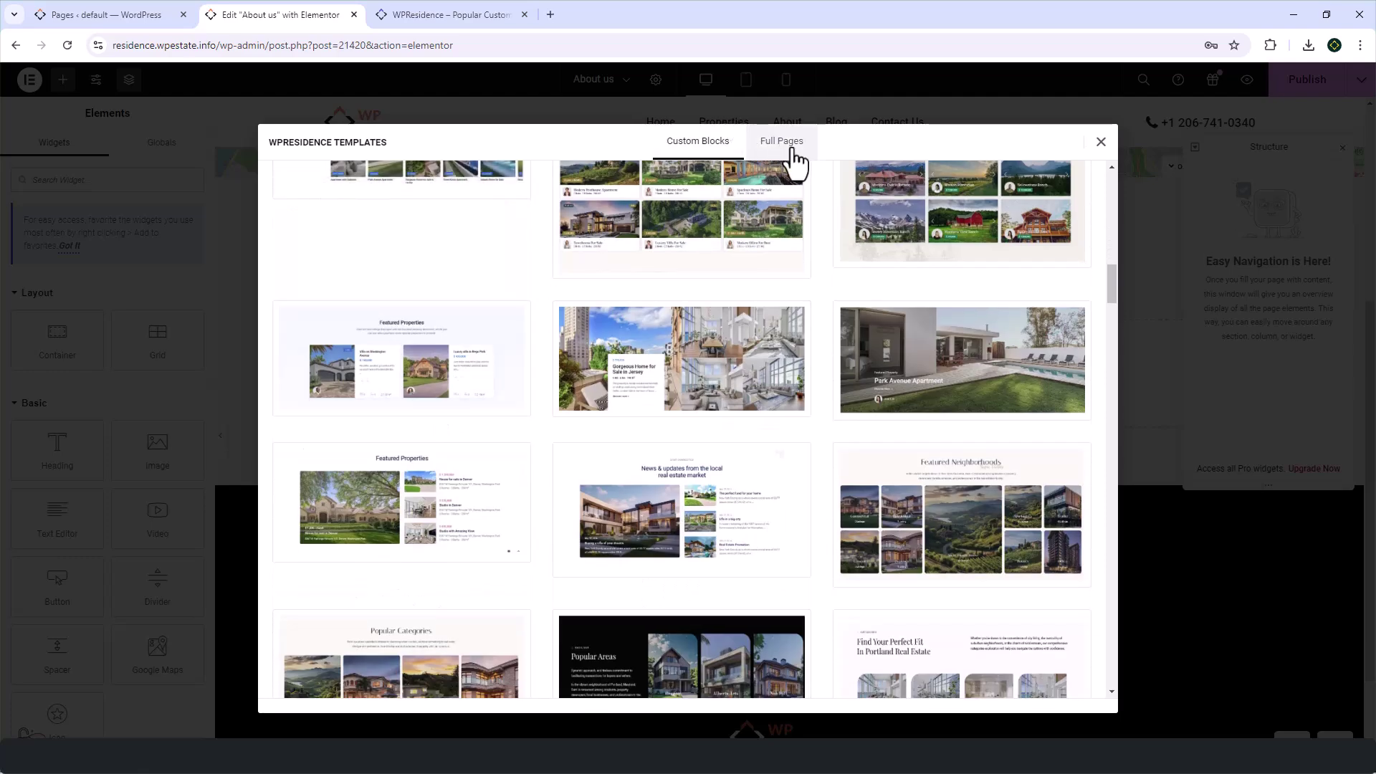
pyautogui.click(782, 147)
pyautogui.scroll(3, 659, 488)
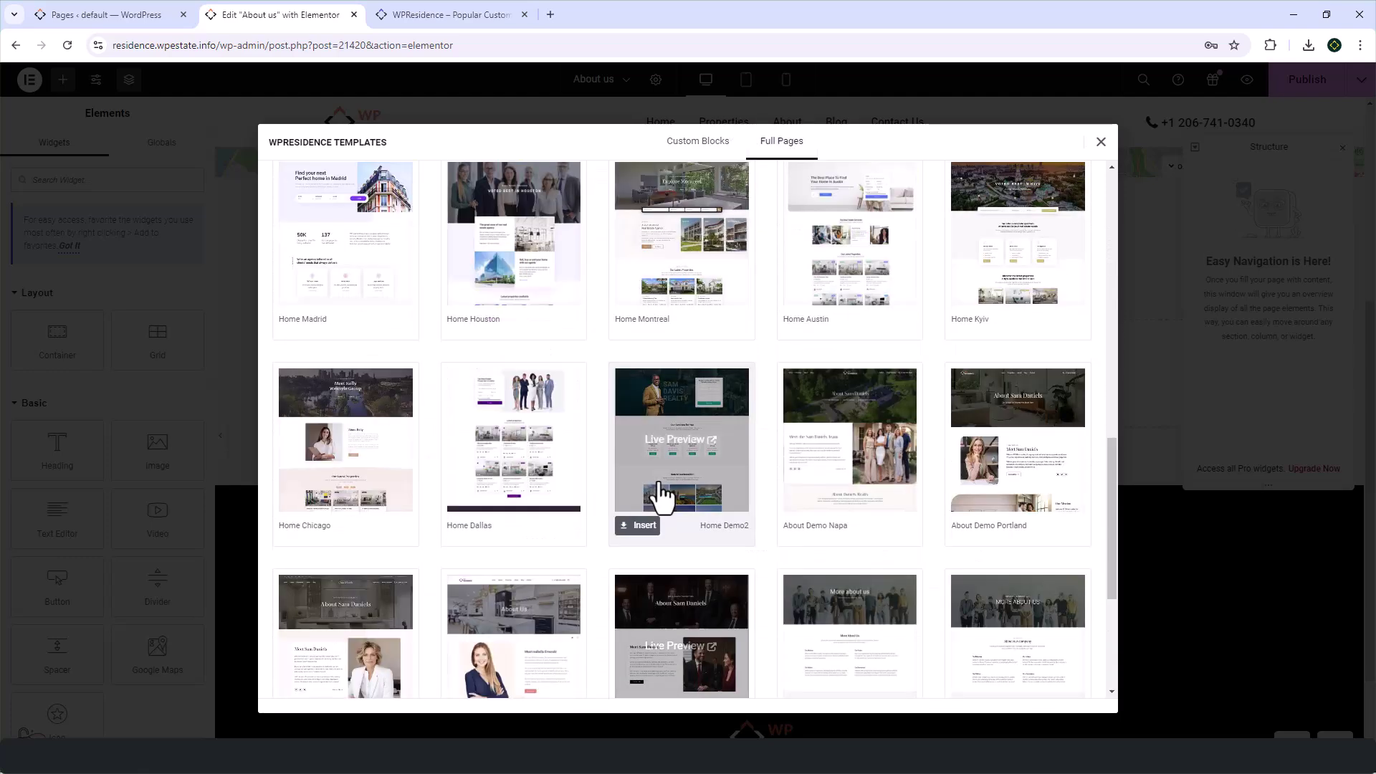
pyautogui.scroll(5, 658, 492)
pyautogui.scroll(8, 660, 495)
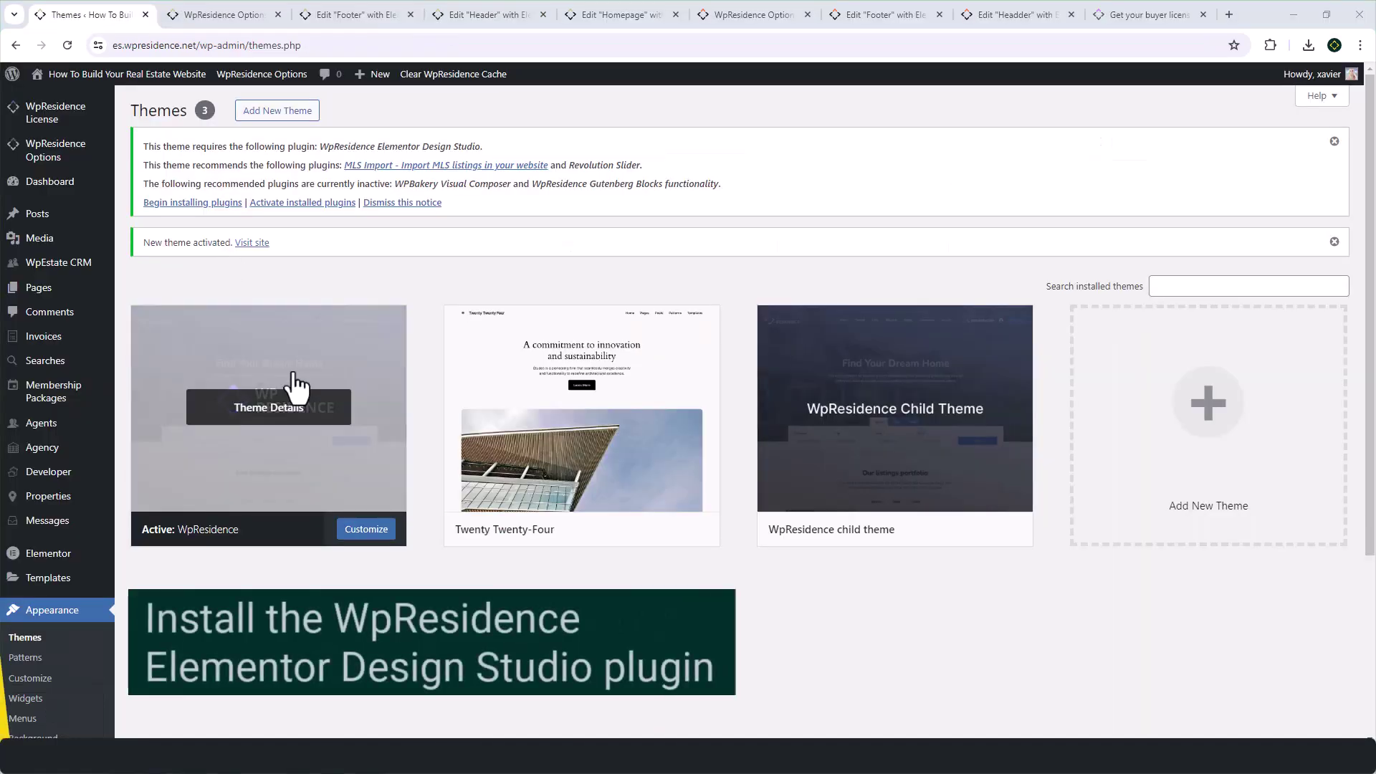
# - Check the active theme's version details, then close them
pyautogui.click(290, 393)
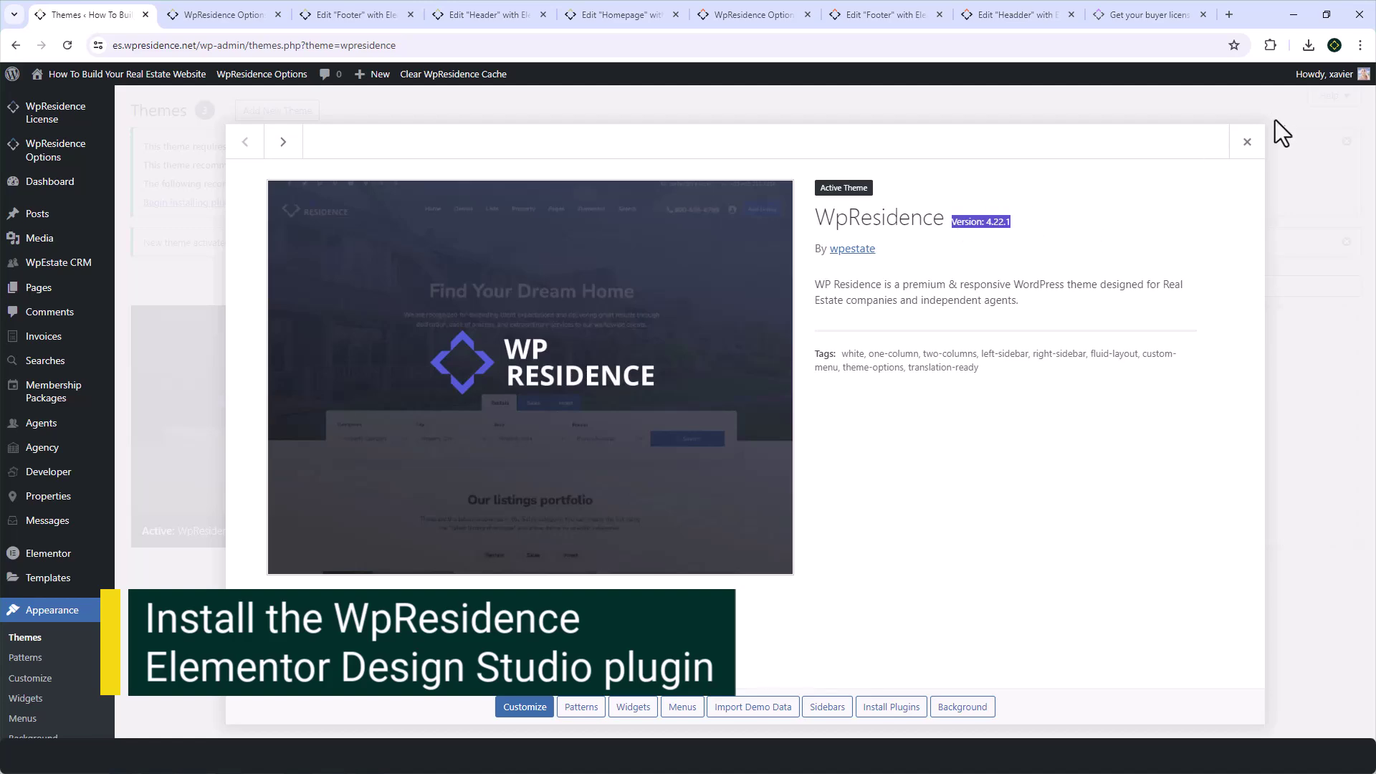
pyautogui.click(1247, 143)
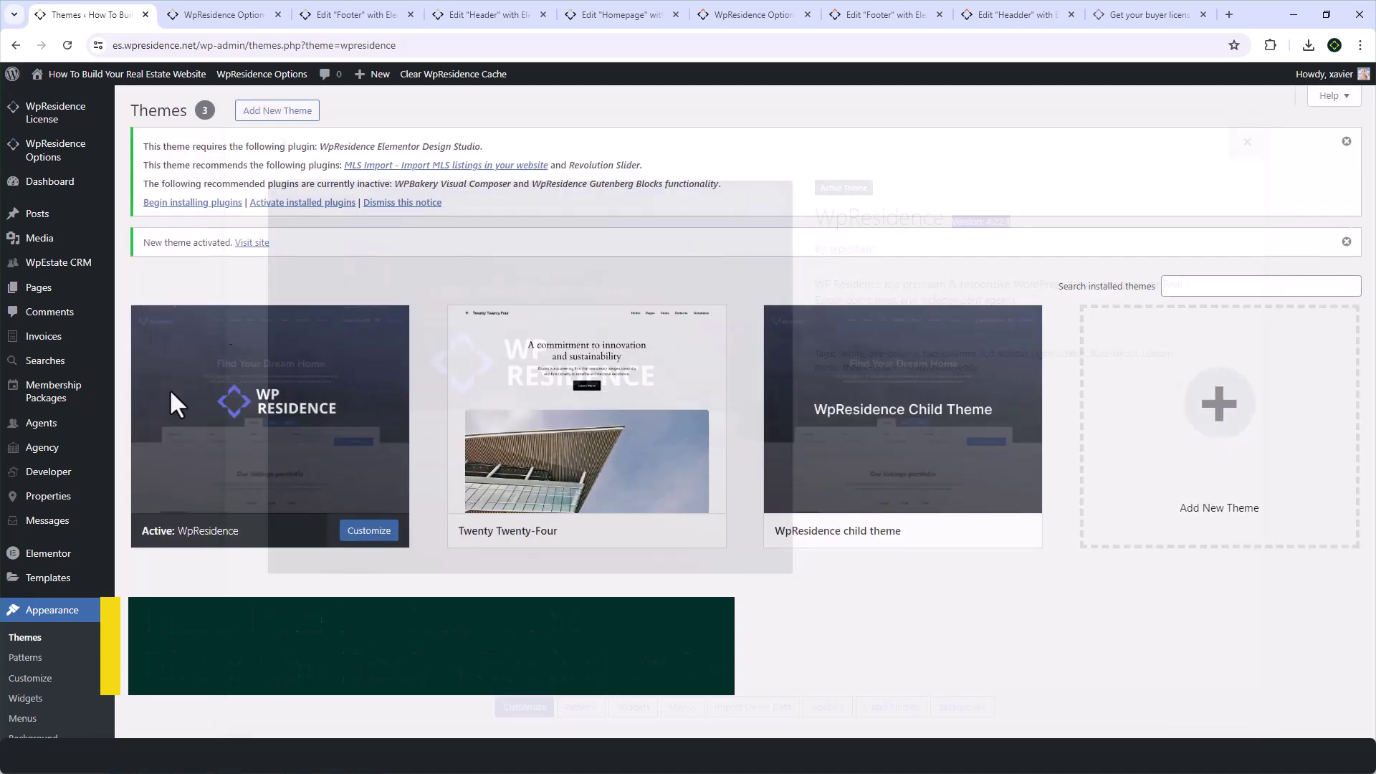
pyautogui.scroll(-3, 57, 523)
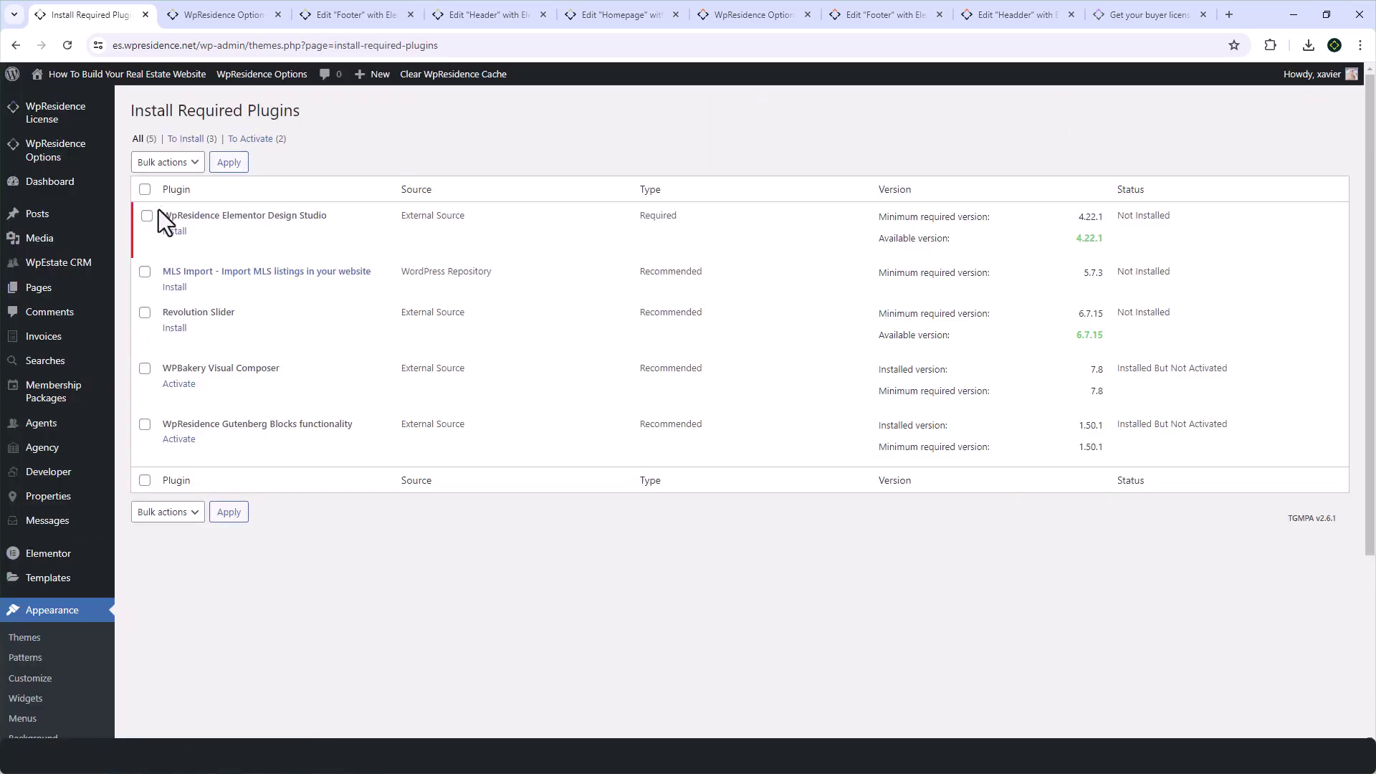
# - Install WpResidence Elementor Design Studio from Install Required Plugins, then activate it
pyautogui.click(174, 231)
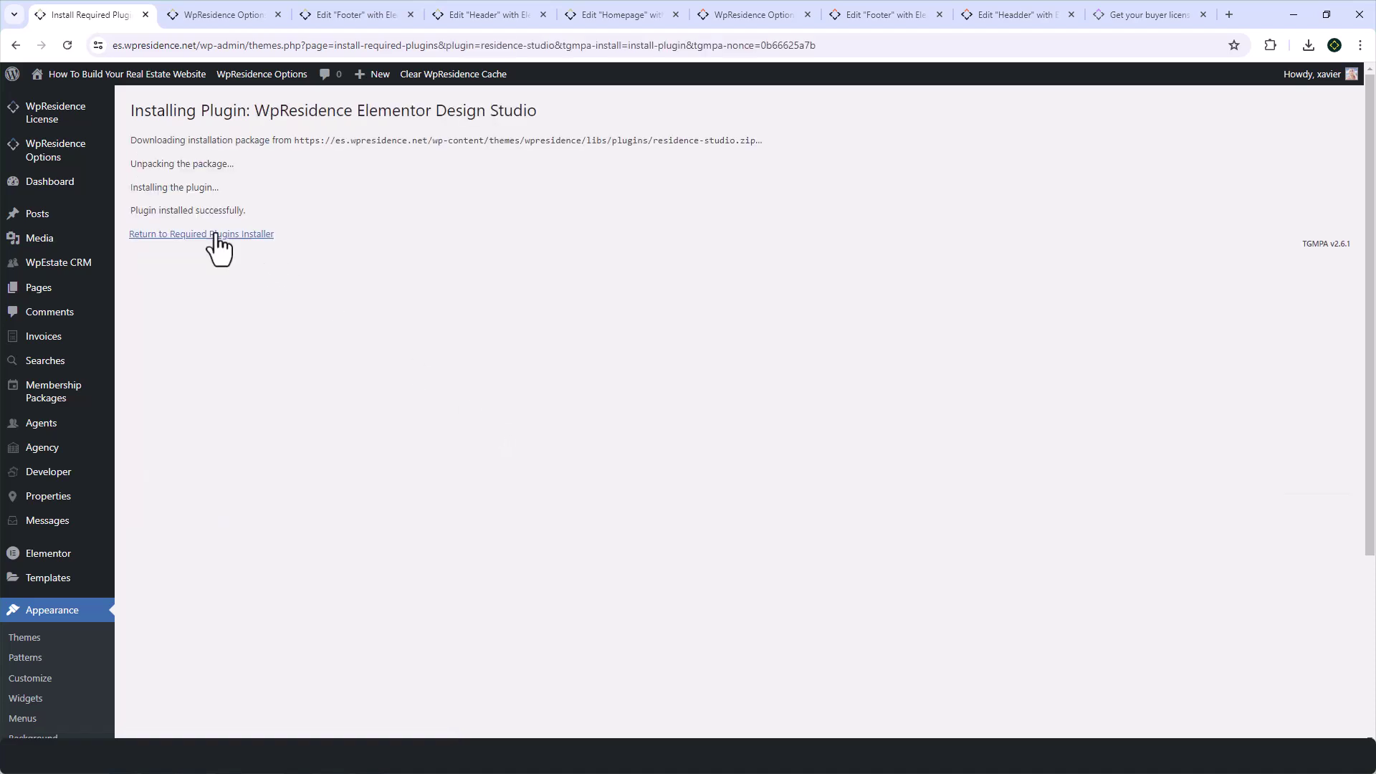
pyautogui.click(215, 235)
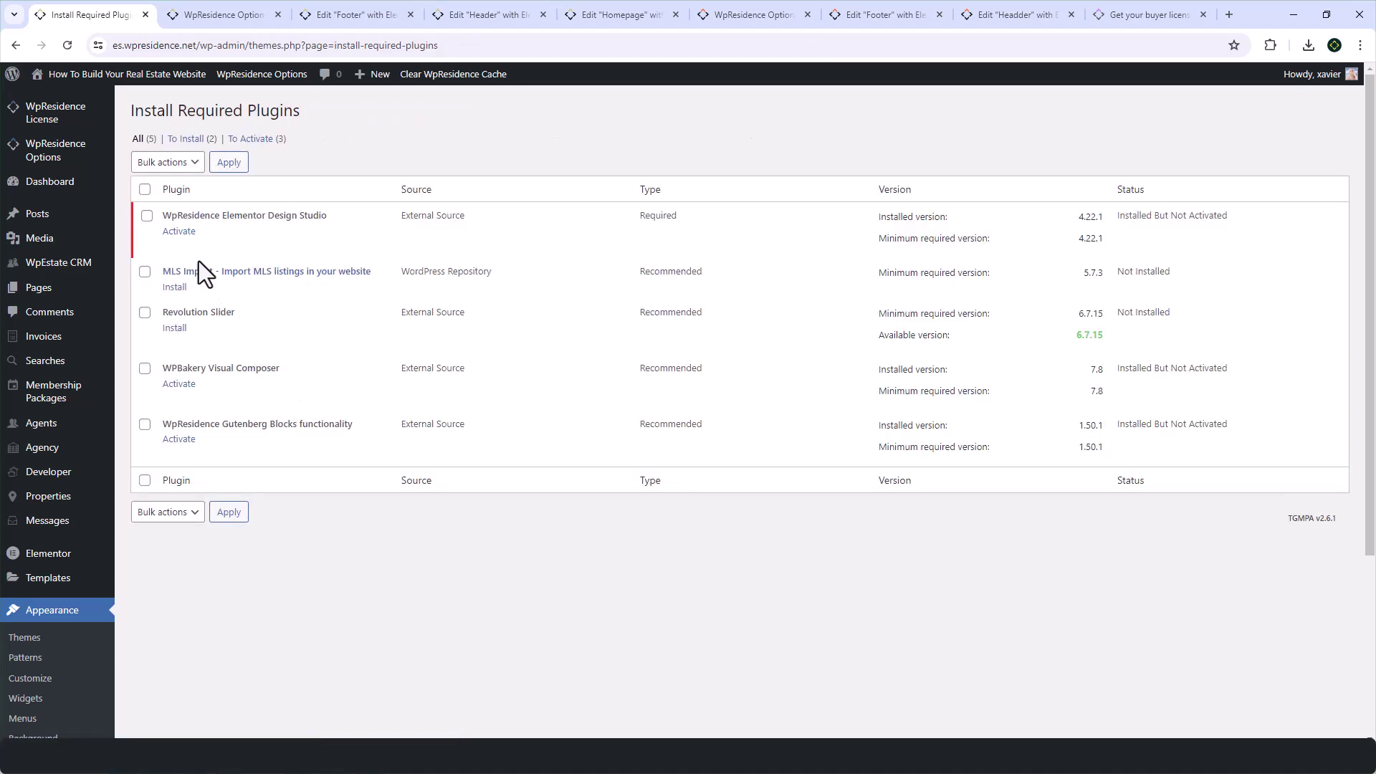
pyautogui.click(179, 231)
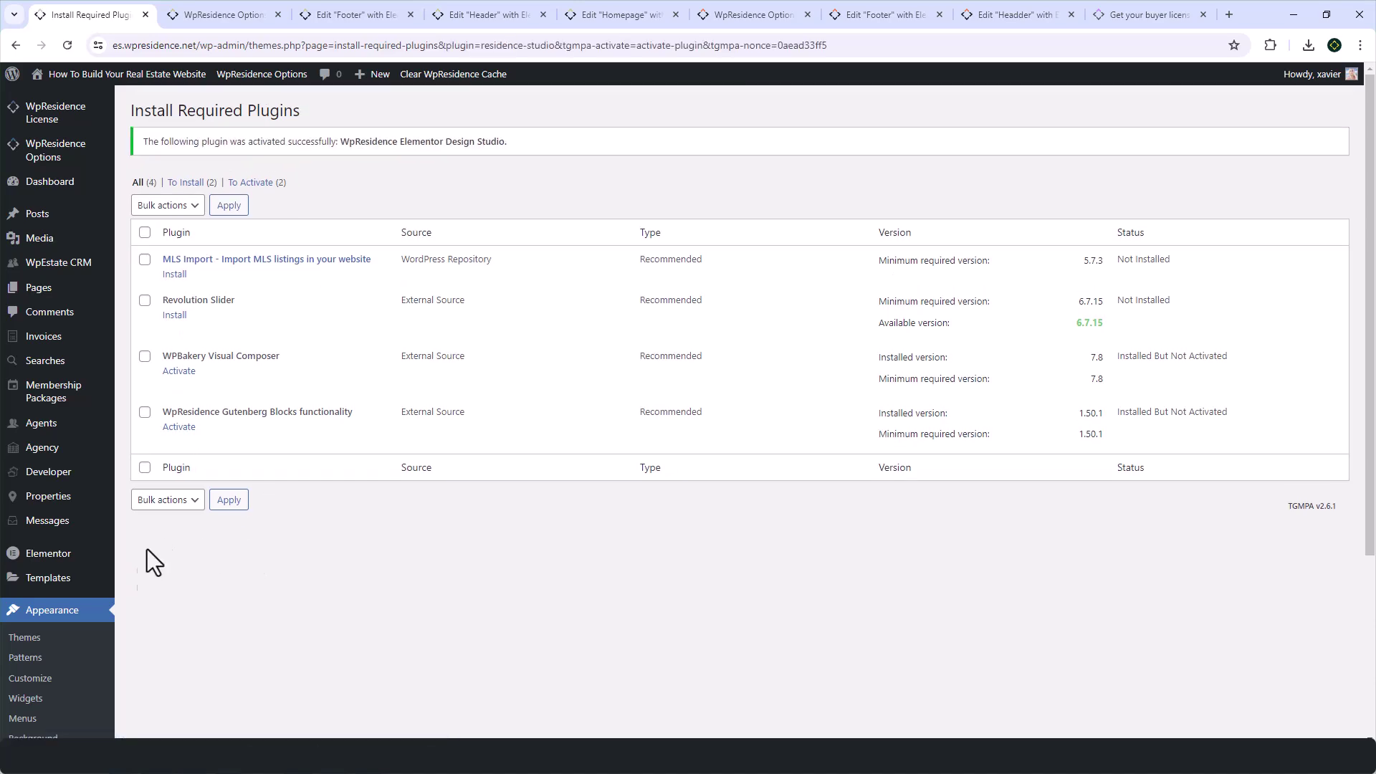
pyautogui.scroll(-2, 234, 273)
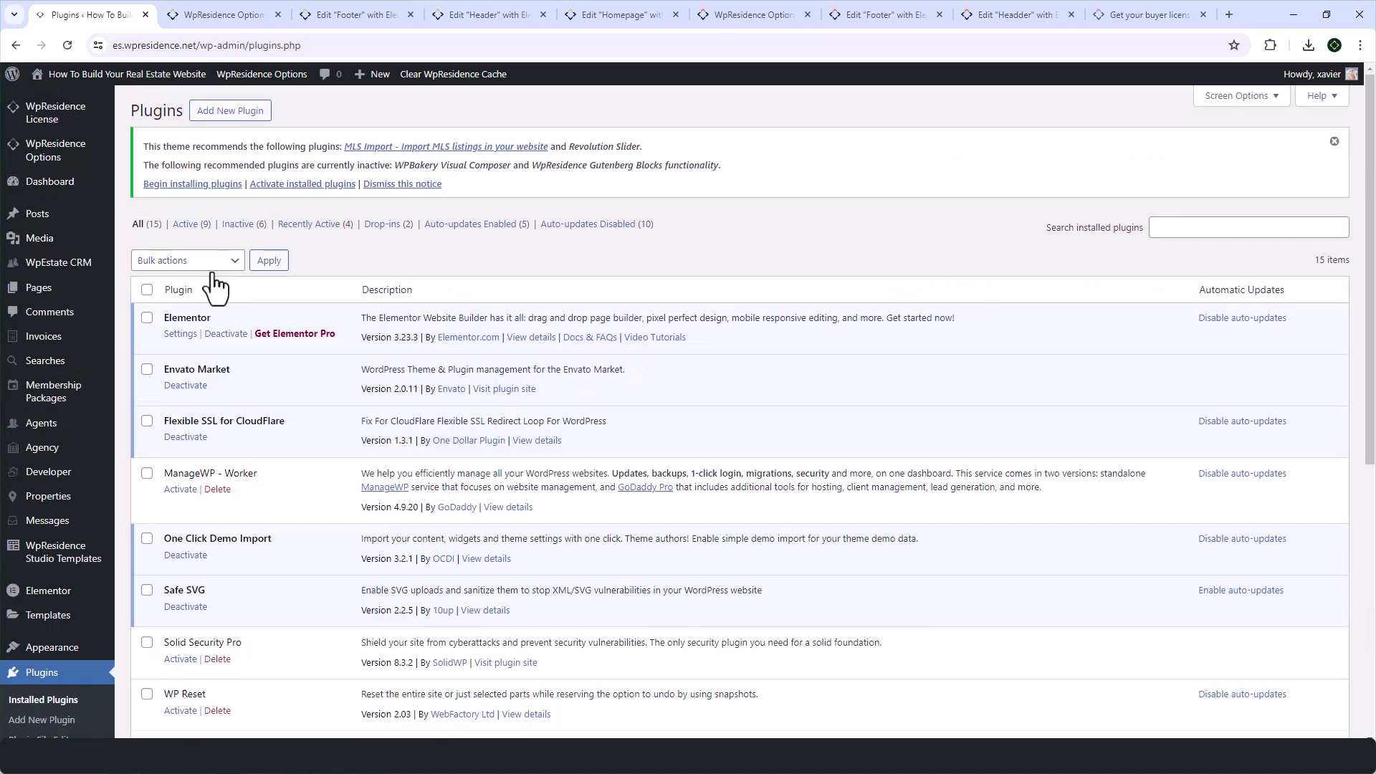
# - Select the Design Studio plugin's name in the plugins list
pyautogui.scroll(-2, 313, 531)
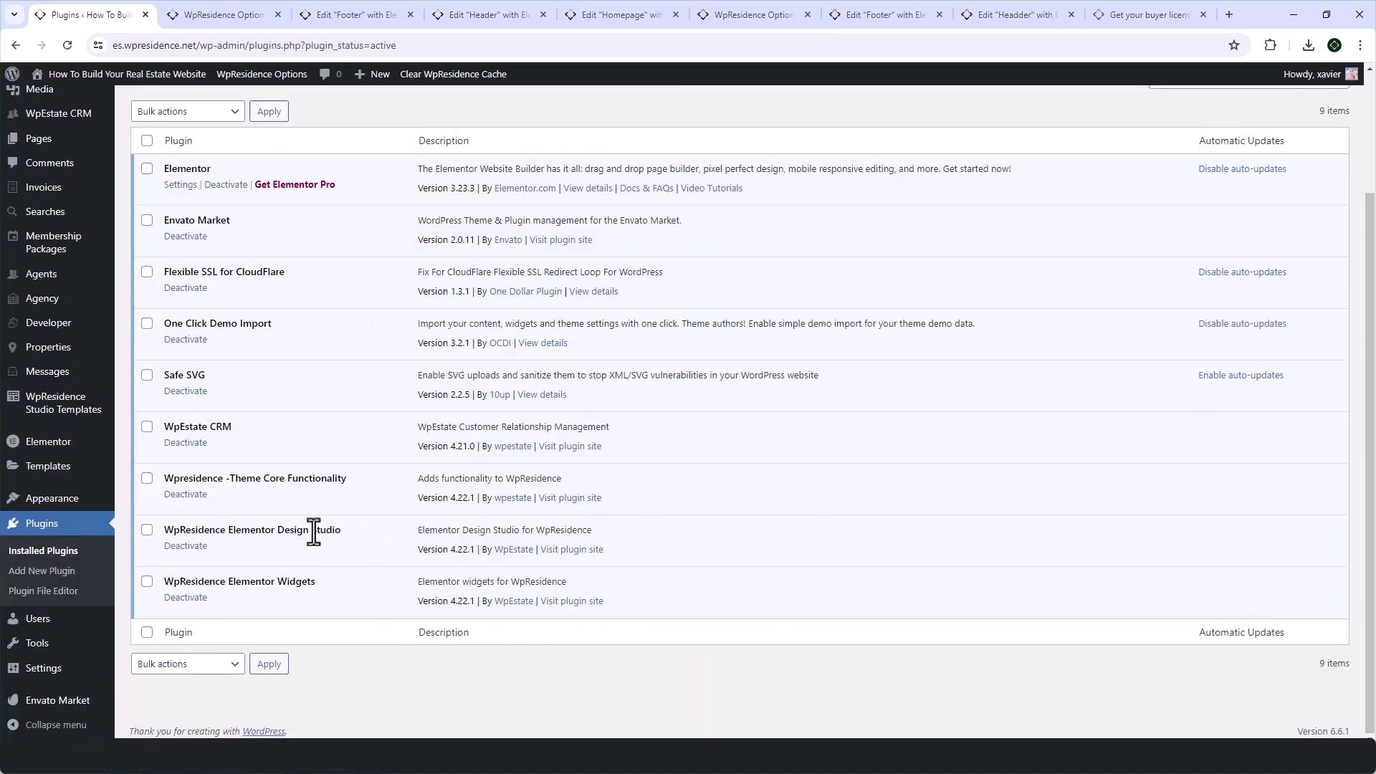
pyautogui.moveTo(313, 531); pyautogui.dragTo(162, 534)
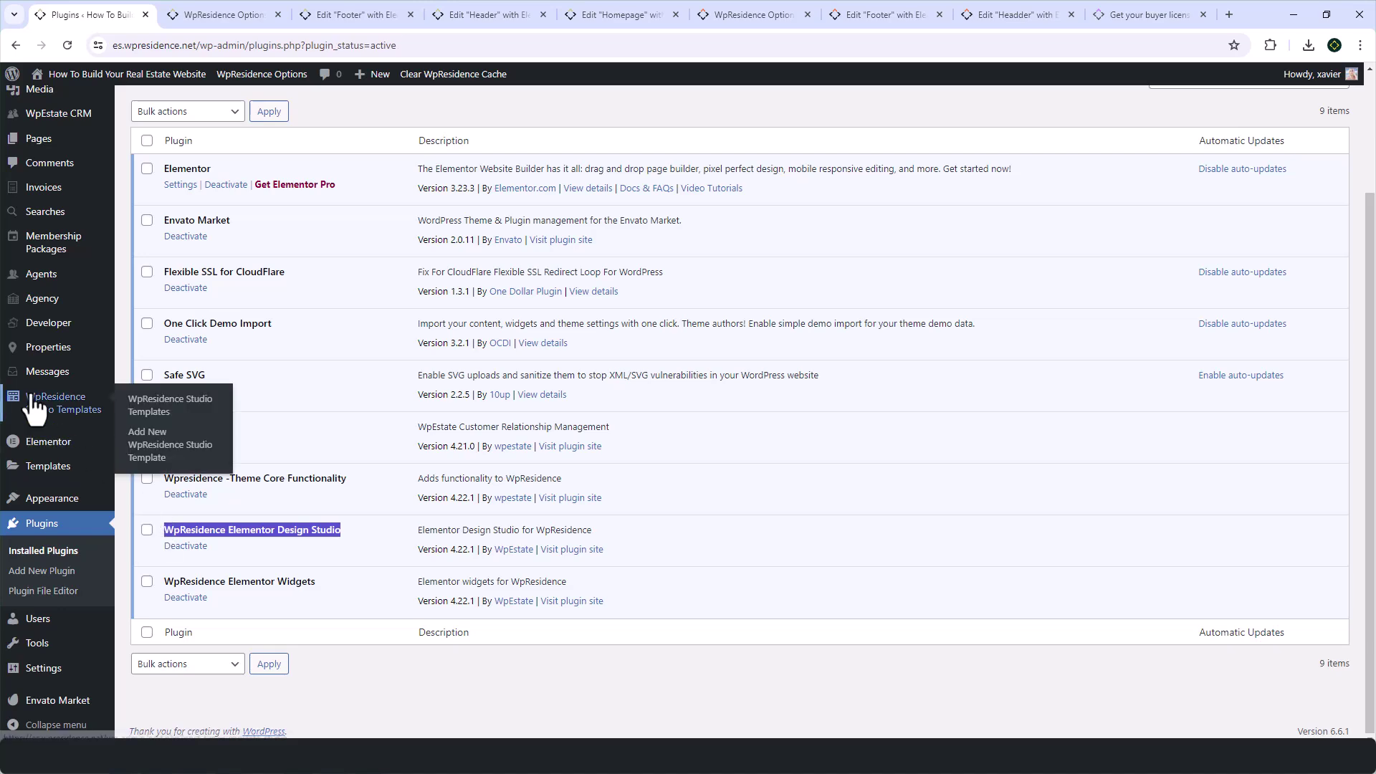
pyautogui.scroll(2, 115, 237)
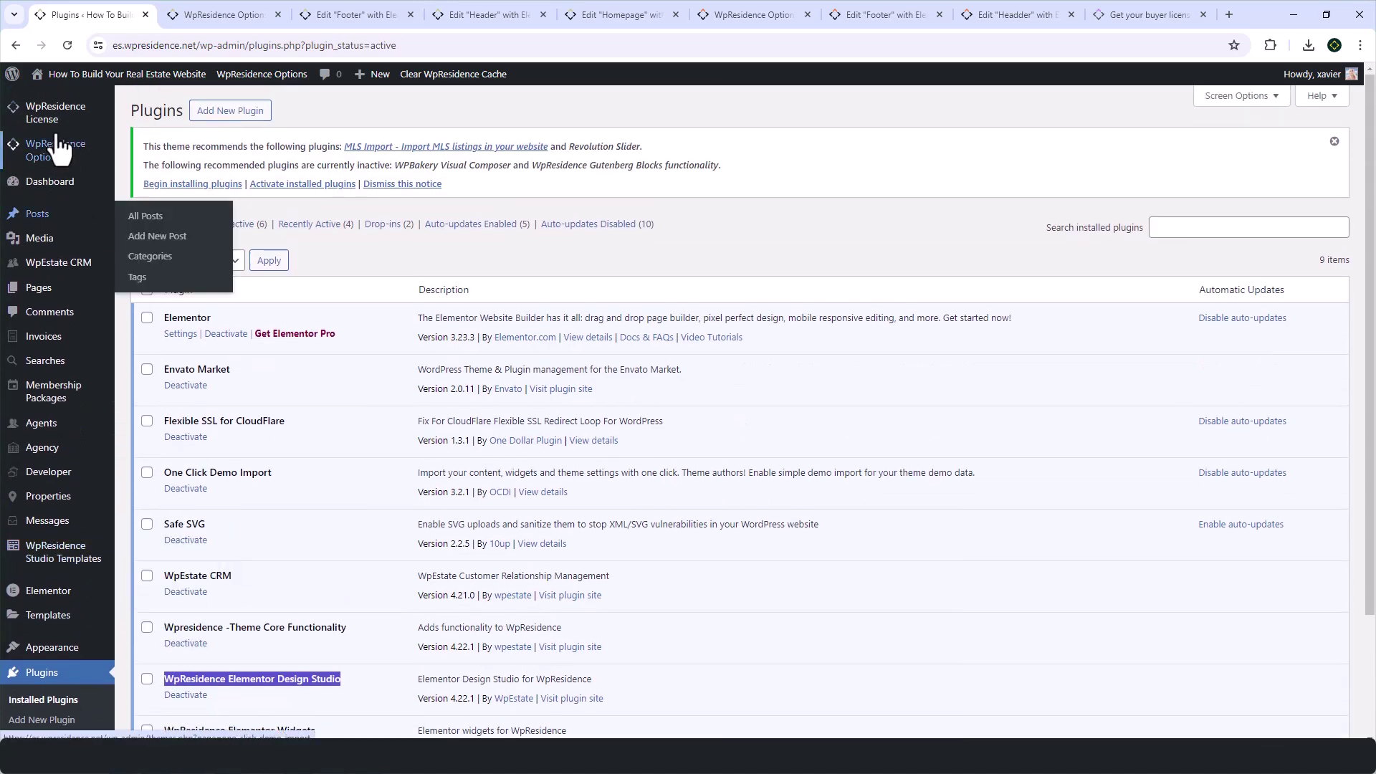
pyautogui.moveTo(61, 147)
# - In WpResidence Options > Add / Edit Headers and Footers, start entering a template name and type
pyautogui.click(749, 15)
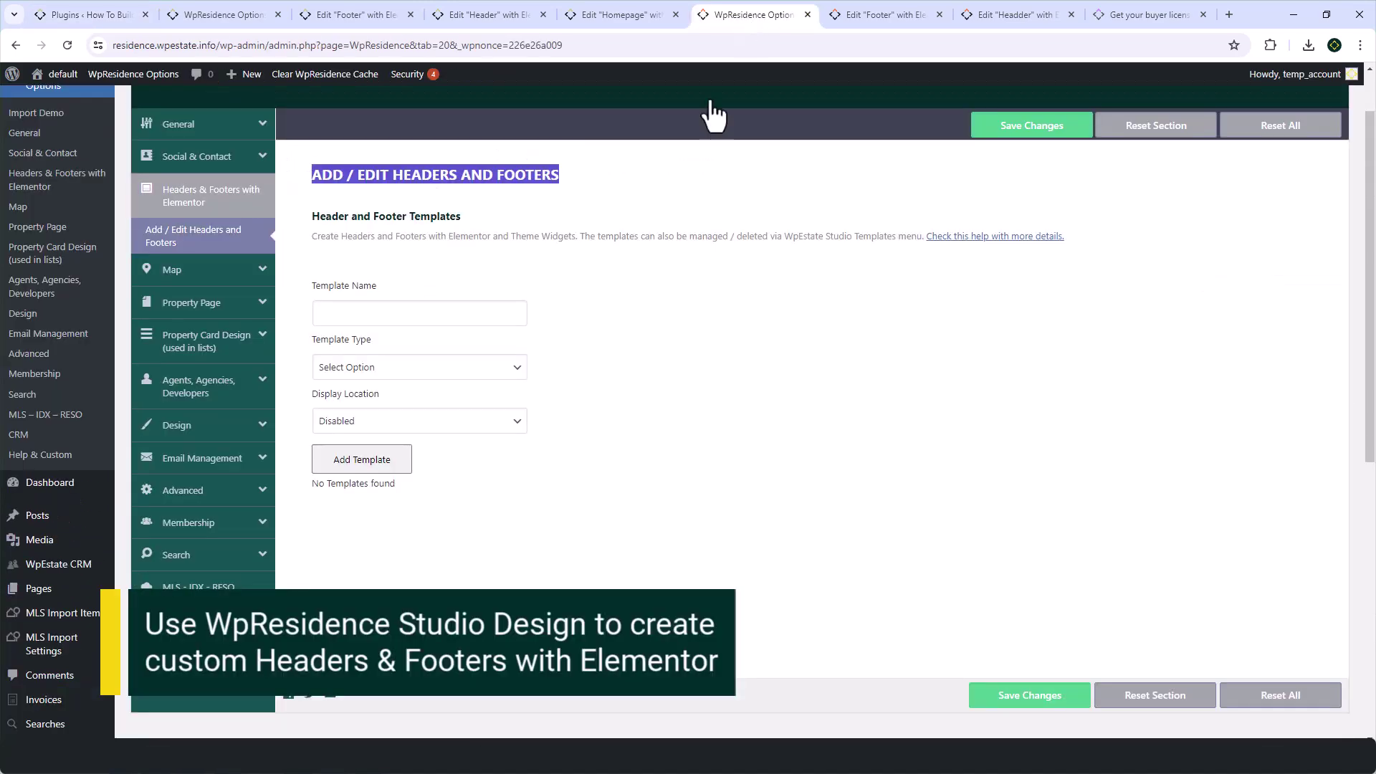
pyautogui.click(292, 253)
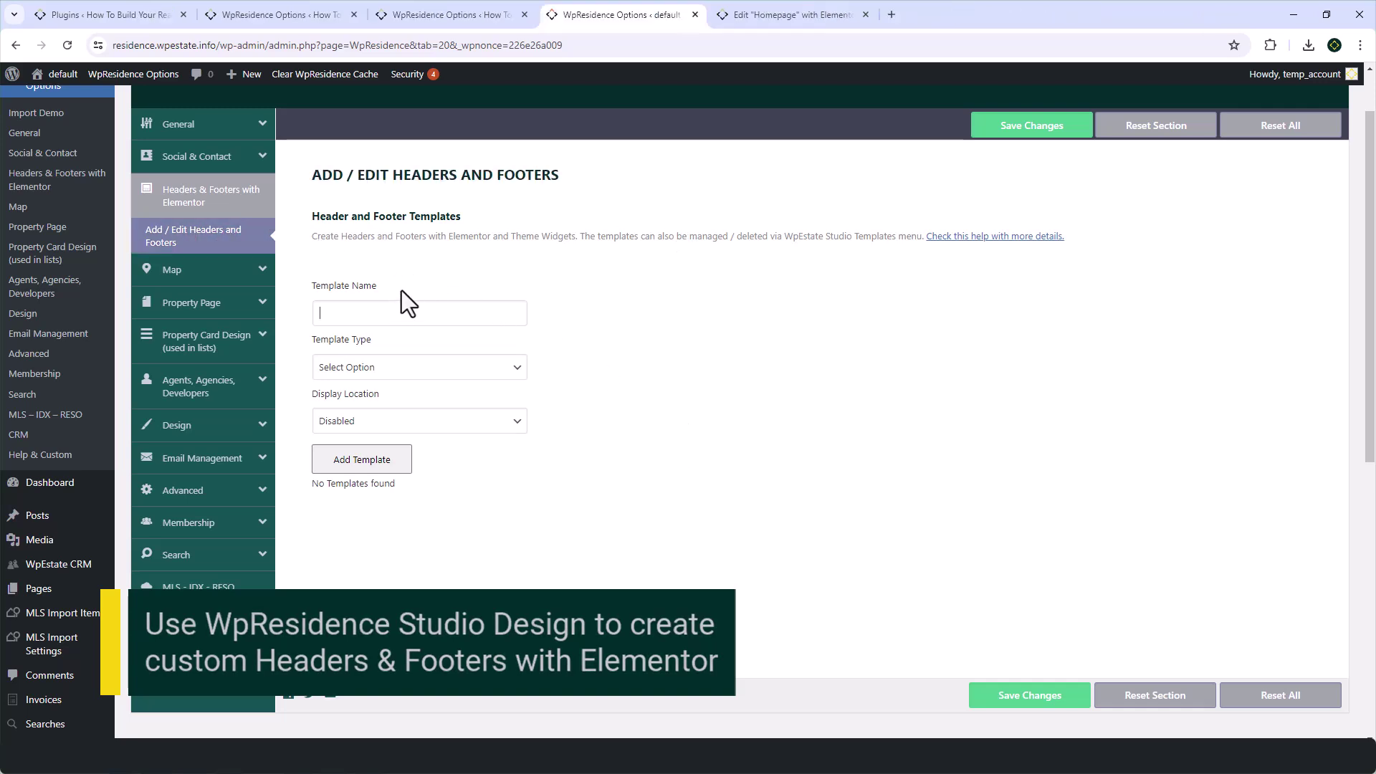
pyautogui.moveTo(401, 290); pyautogui.dragTo(318, 288)
pyautogui.click(354, 314)
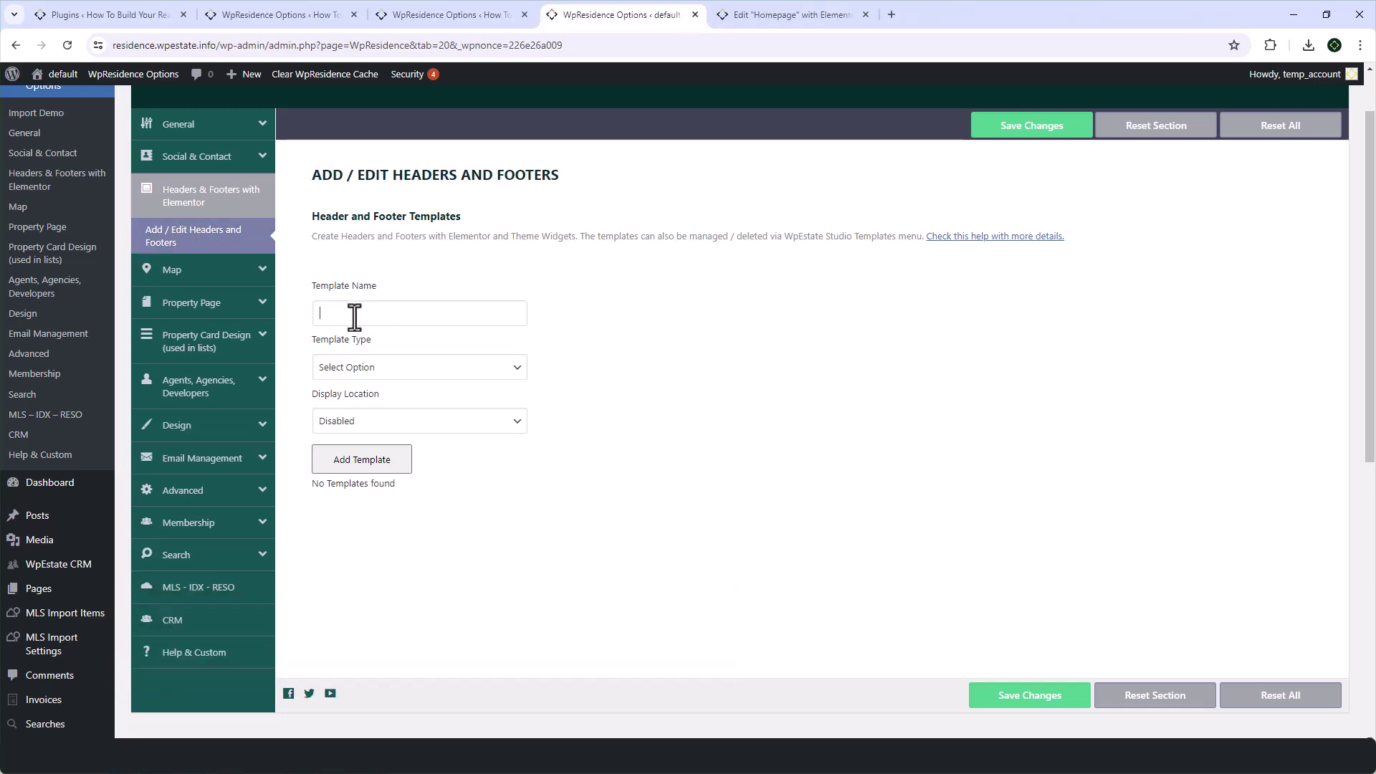
pyautogui.click(387, 369)
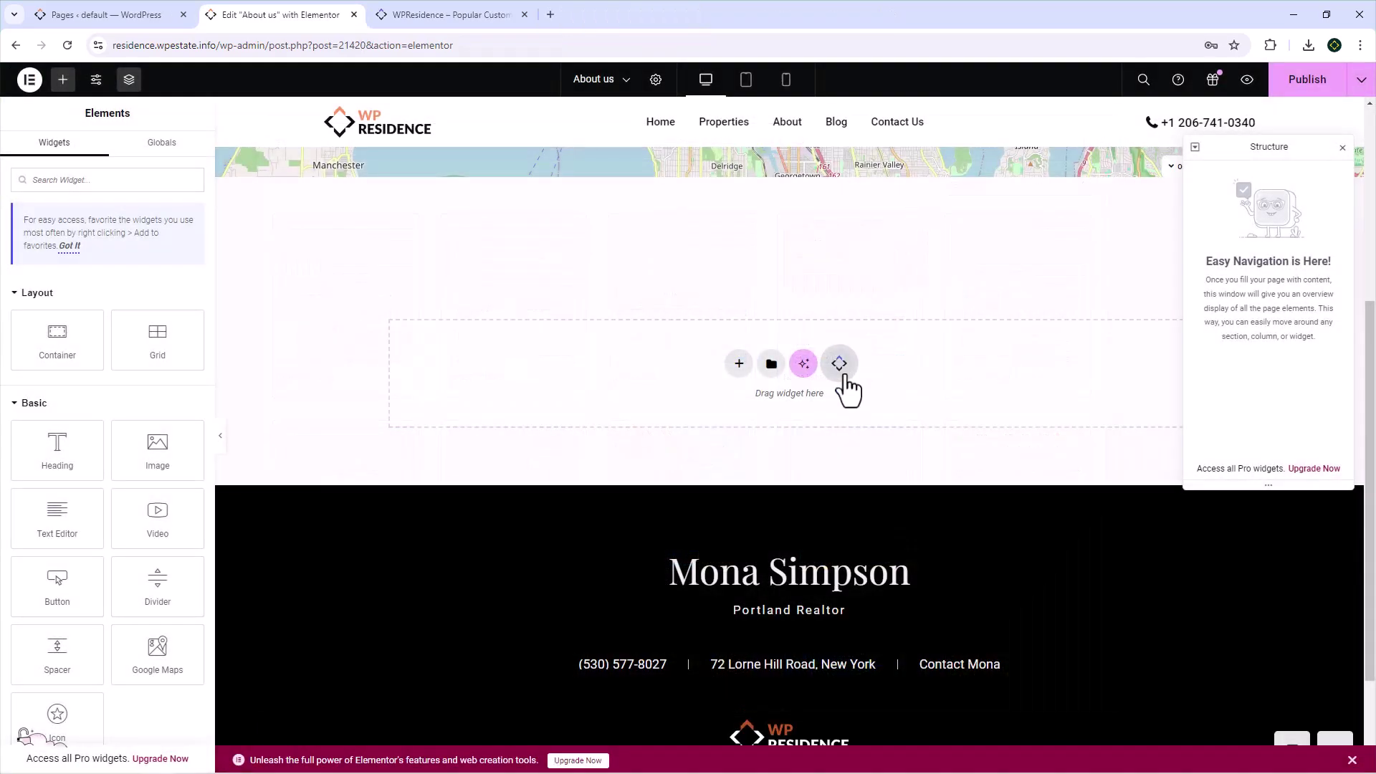
# - Open the WPResidence library and filter Custom Blocks by Agents, then Contact form
pyautogui.click(840, 364)
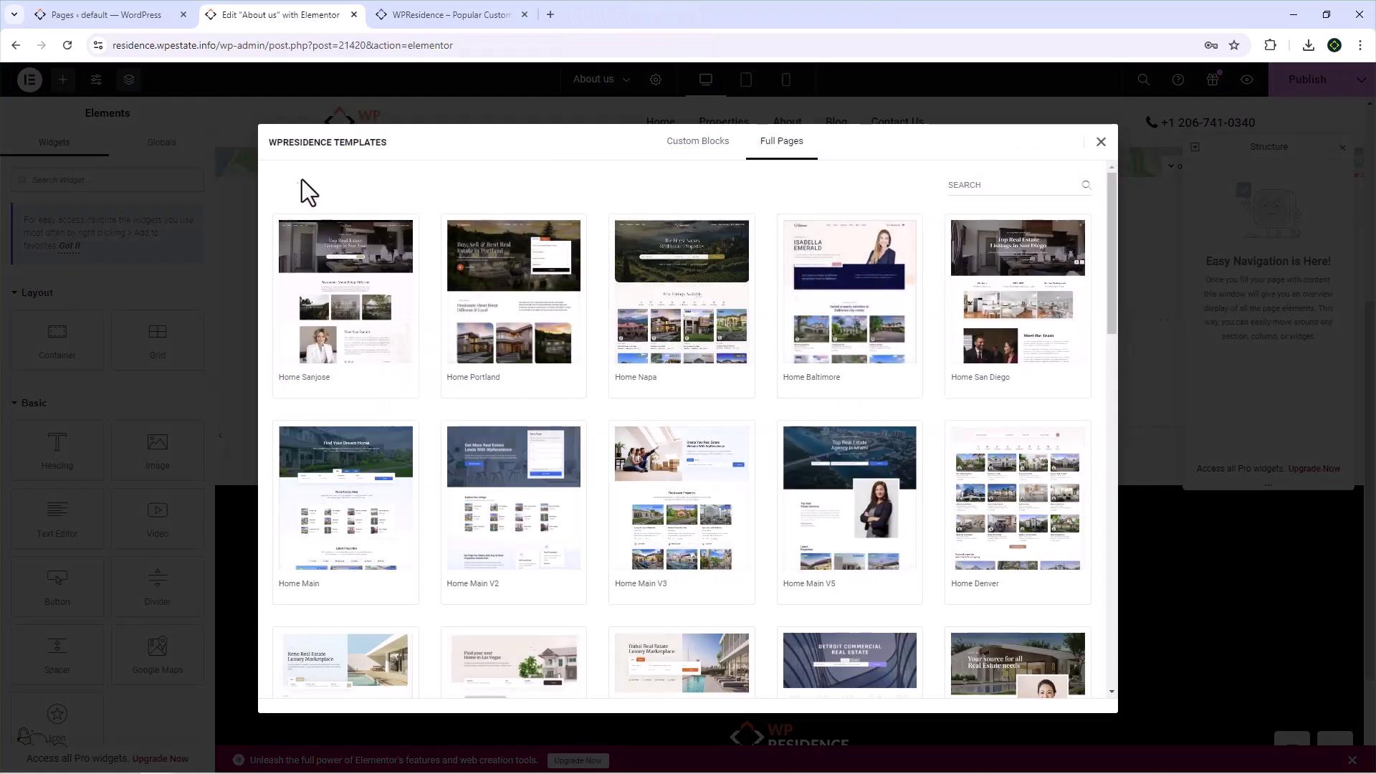
pyautogui.click(706, 145)
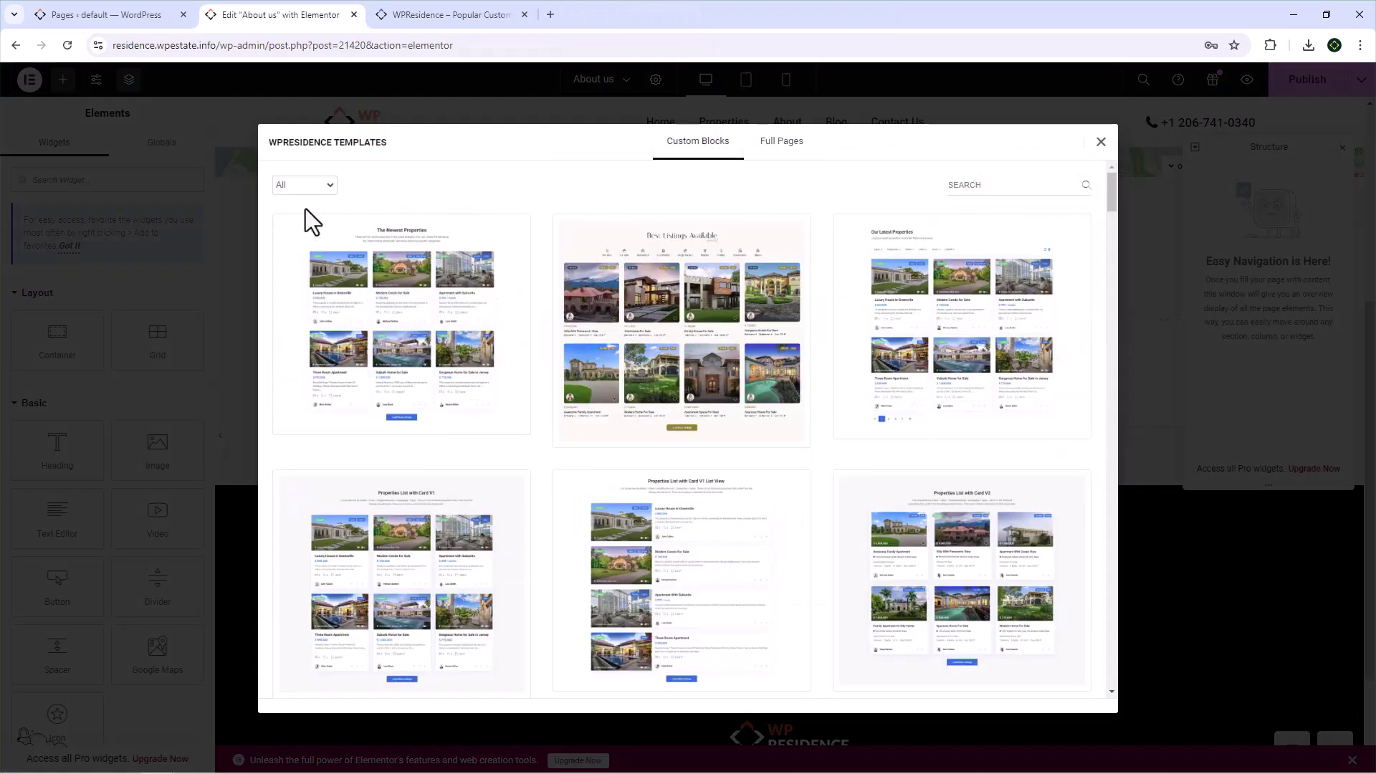
pyautogui.click(295, 189)
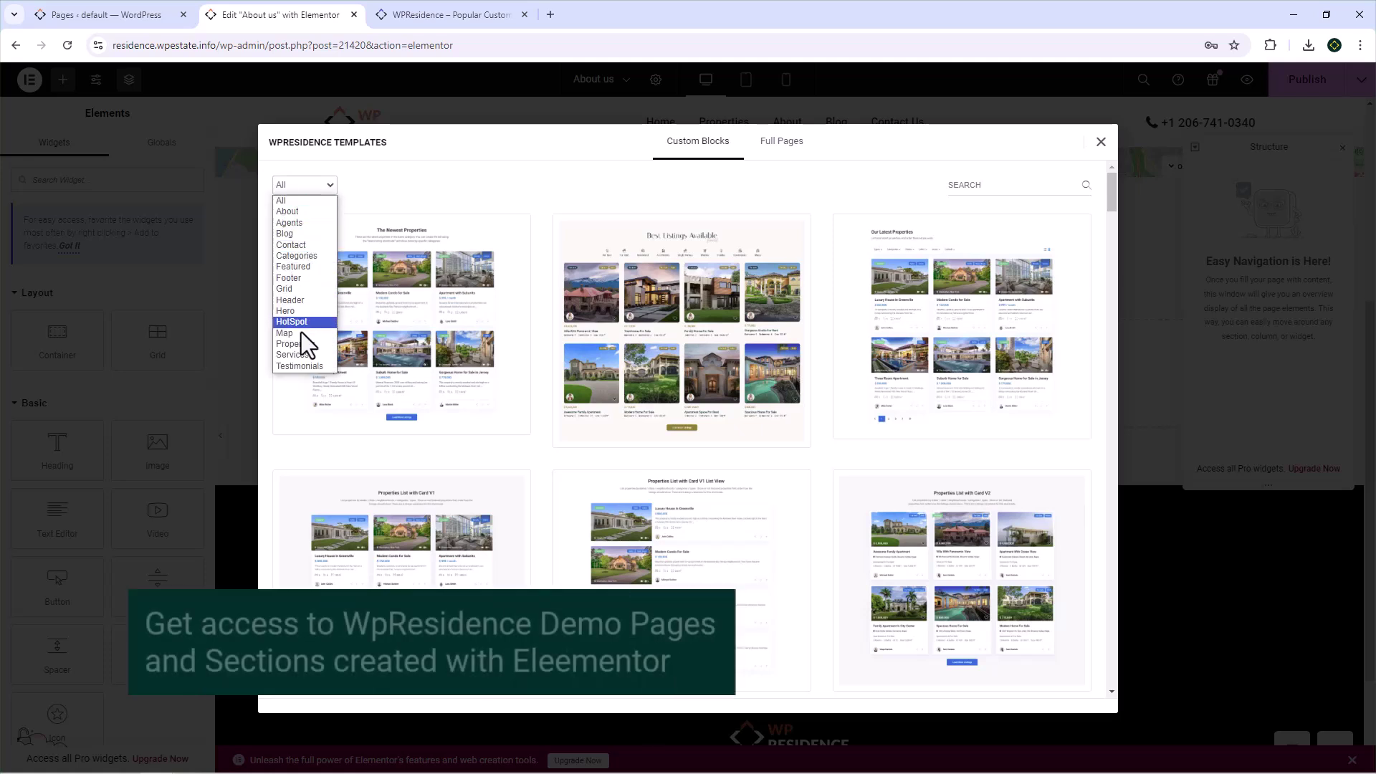
pyautogui.click(294, 224)
pyautogui.click(298, 187)
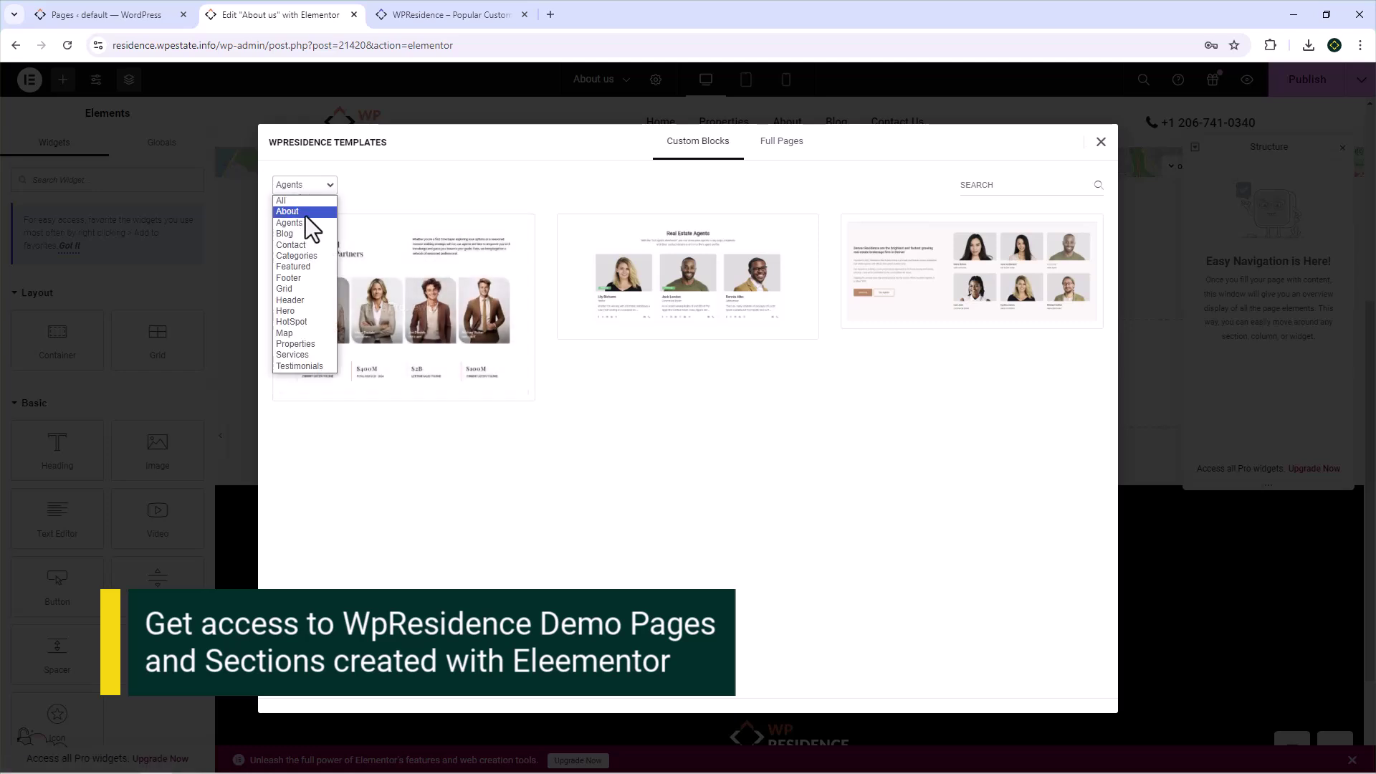
pyautogui.click(308, 245)
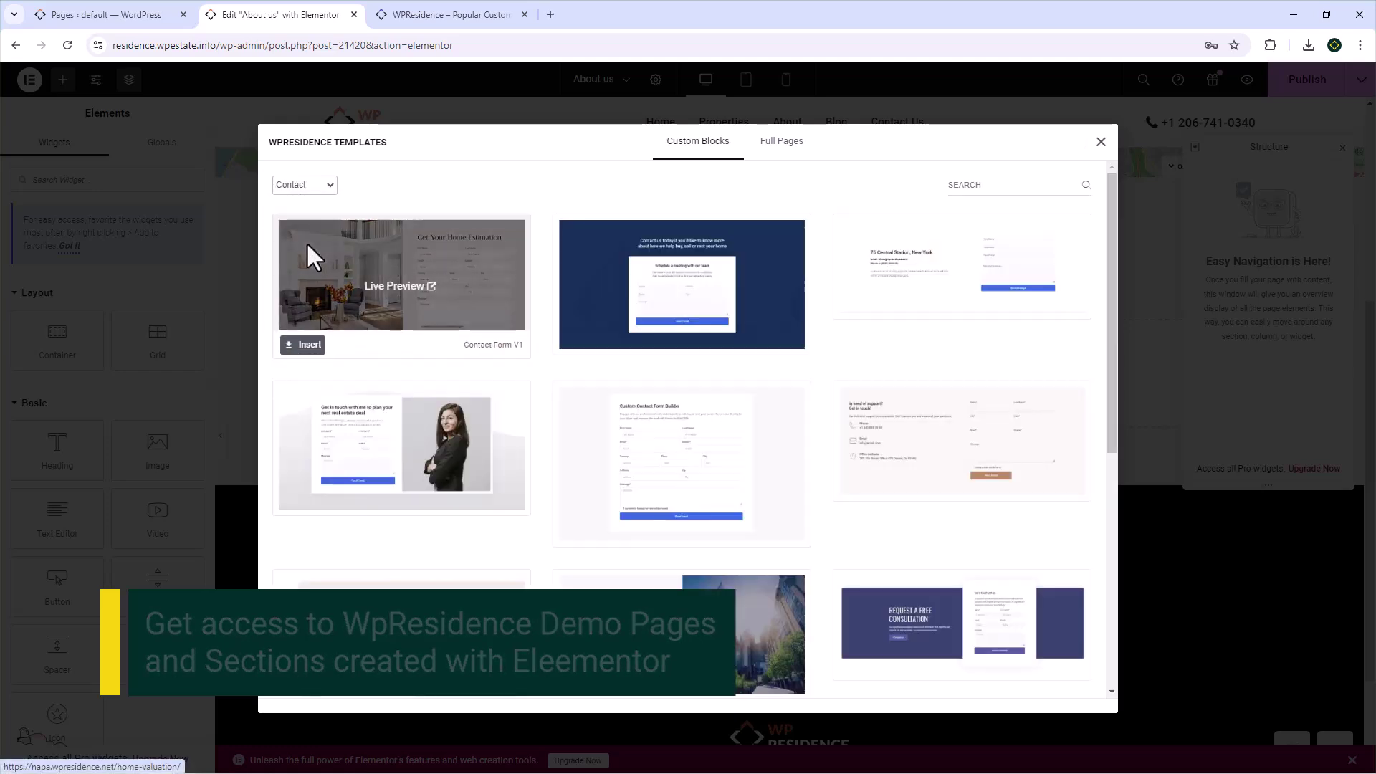
# - Browse Full Pages, then filter Custom Blocks by Properties and then Services
pyautogui.click(787, 144)
pyautogui.scroll(-1, 741, 445)
pyautogui.scroll(-5, 741, 445)
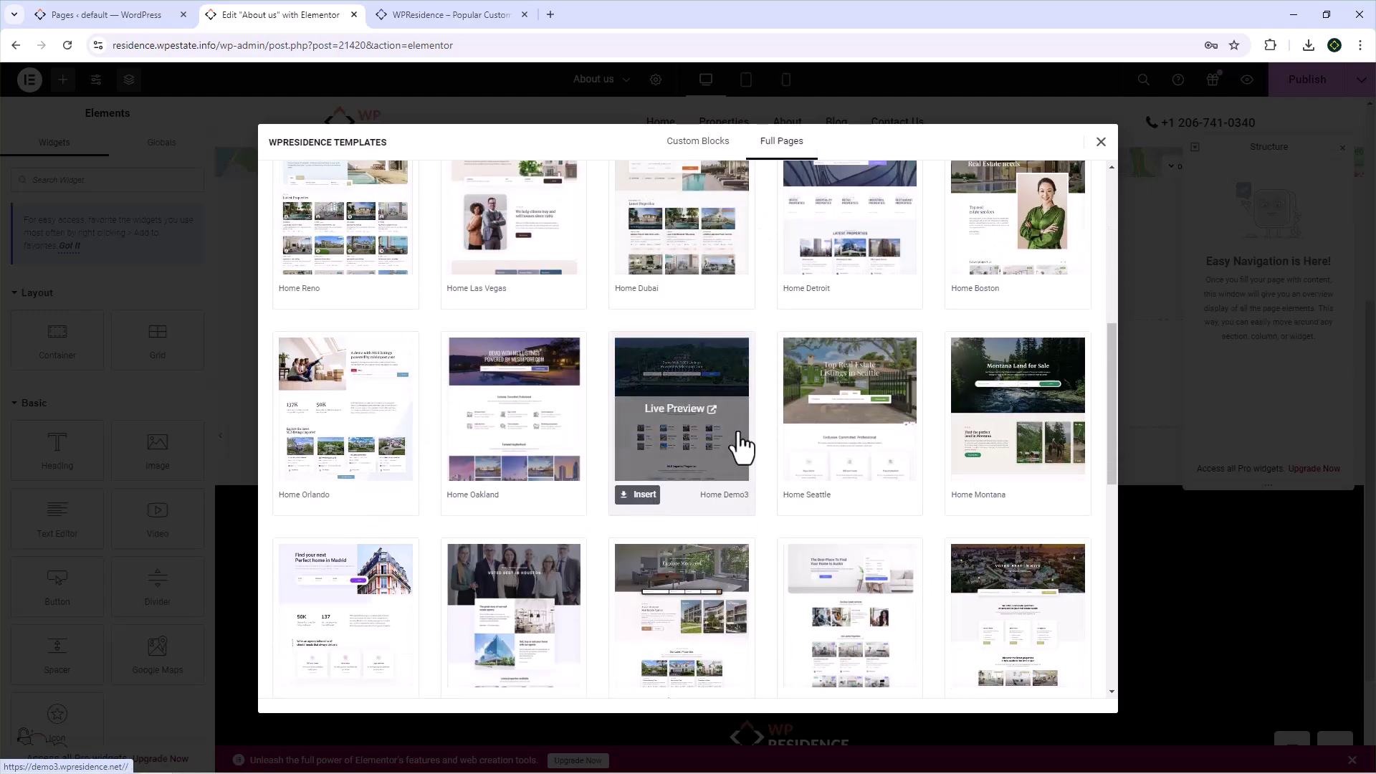
pyautogui.click(698, 141)
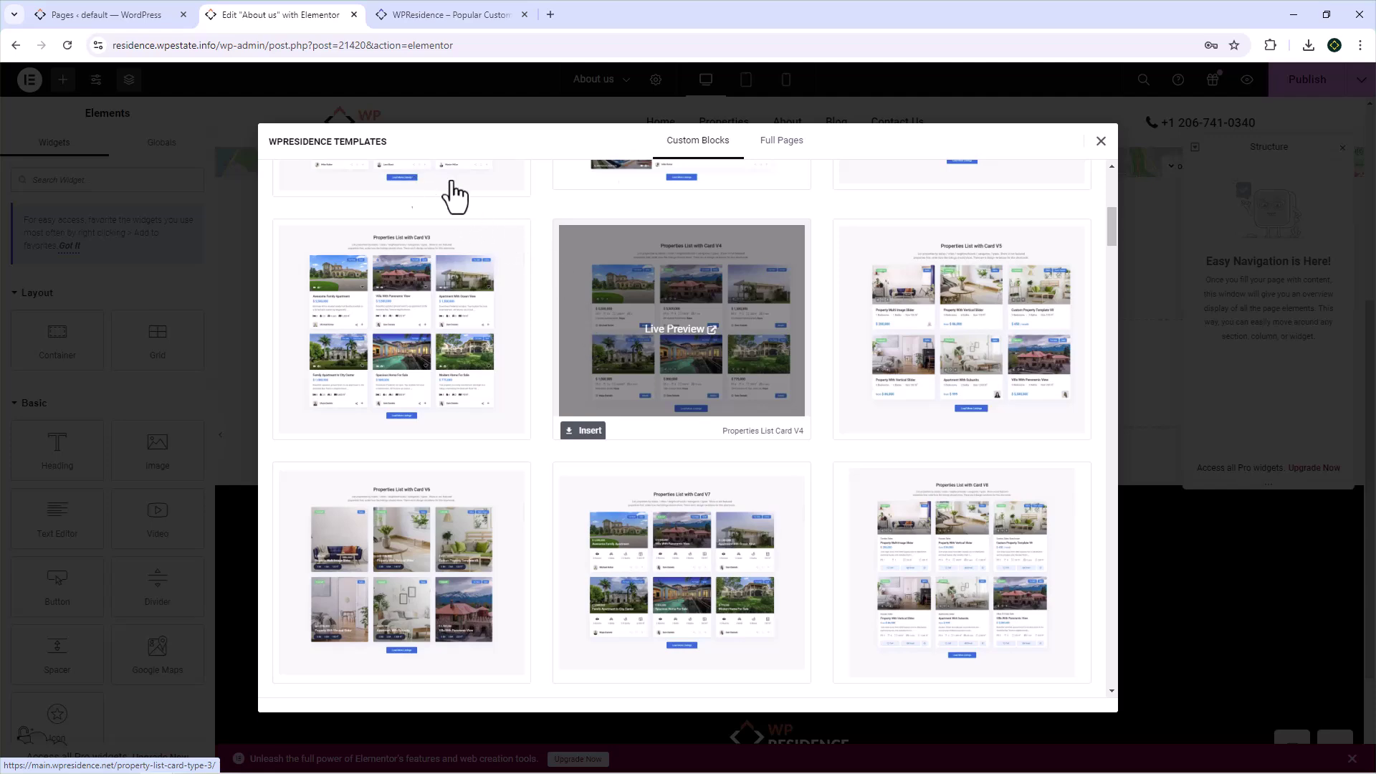
pyautogui.click(1111, 182)
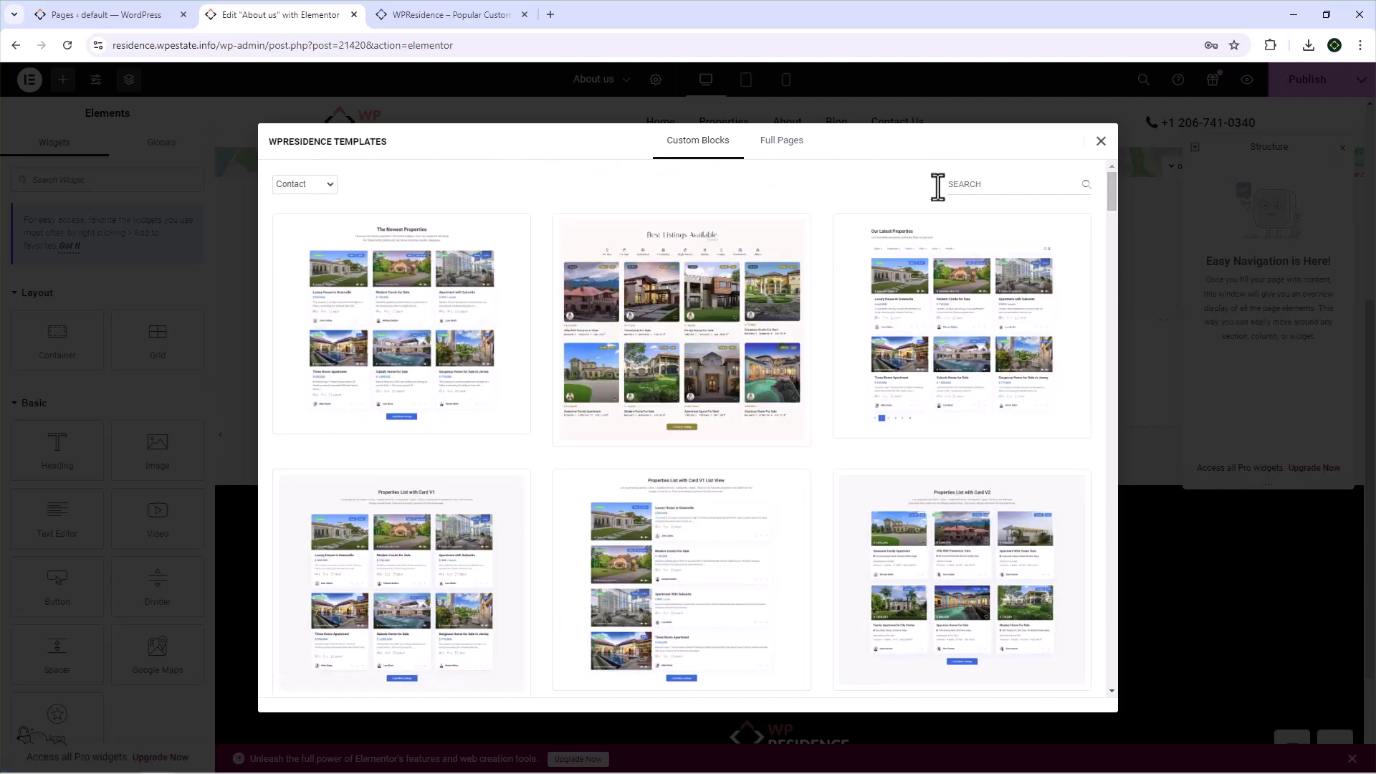
pyautogui.click(289, 187)
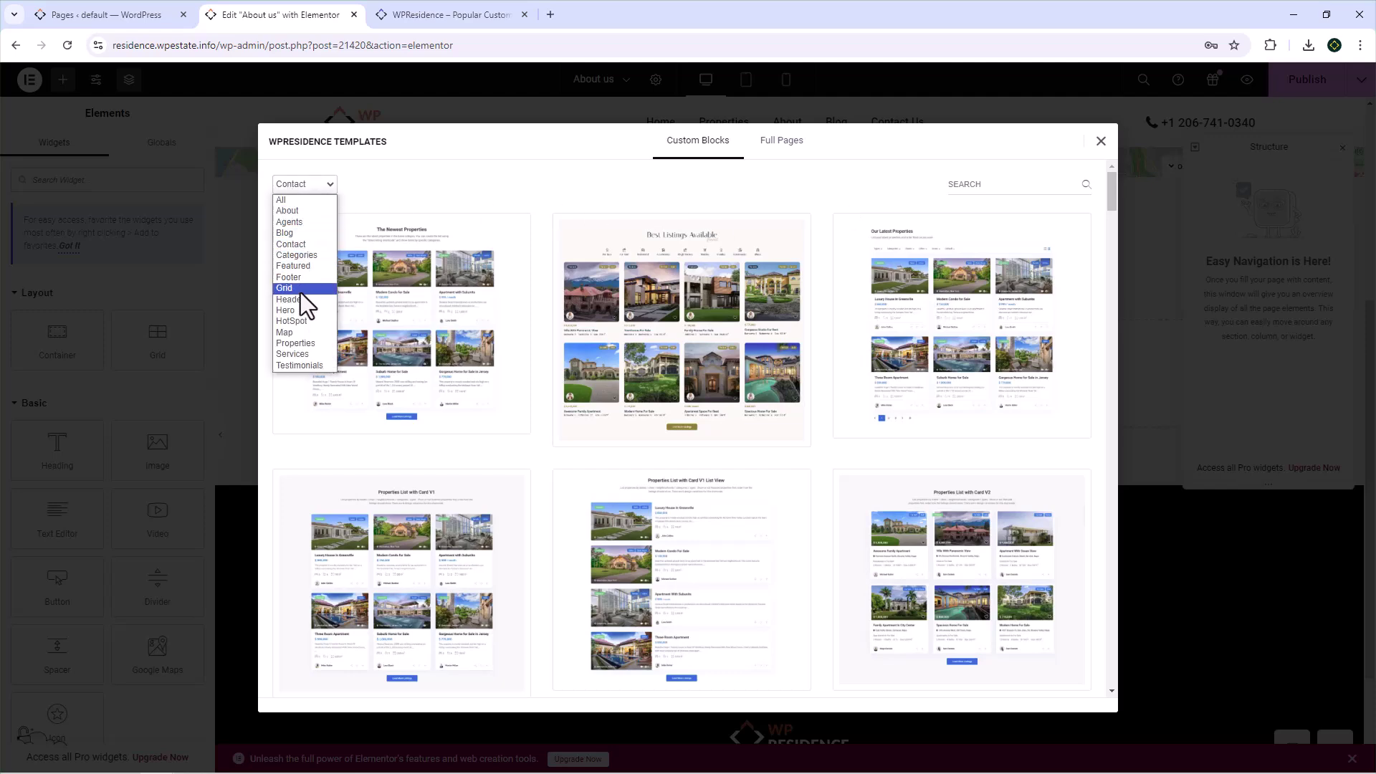
pyautogui.click(290, 344)
pyautogui.click(304, 188)
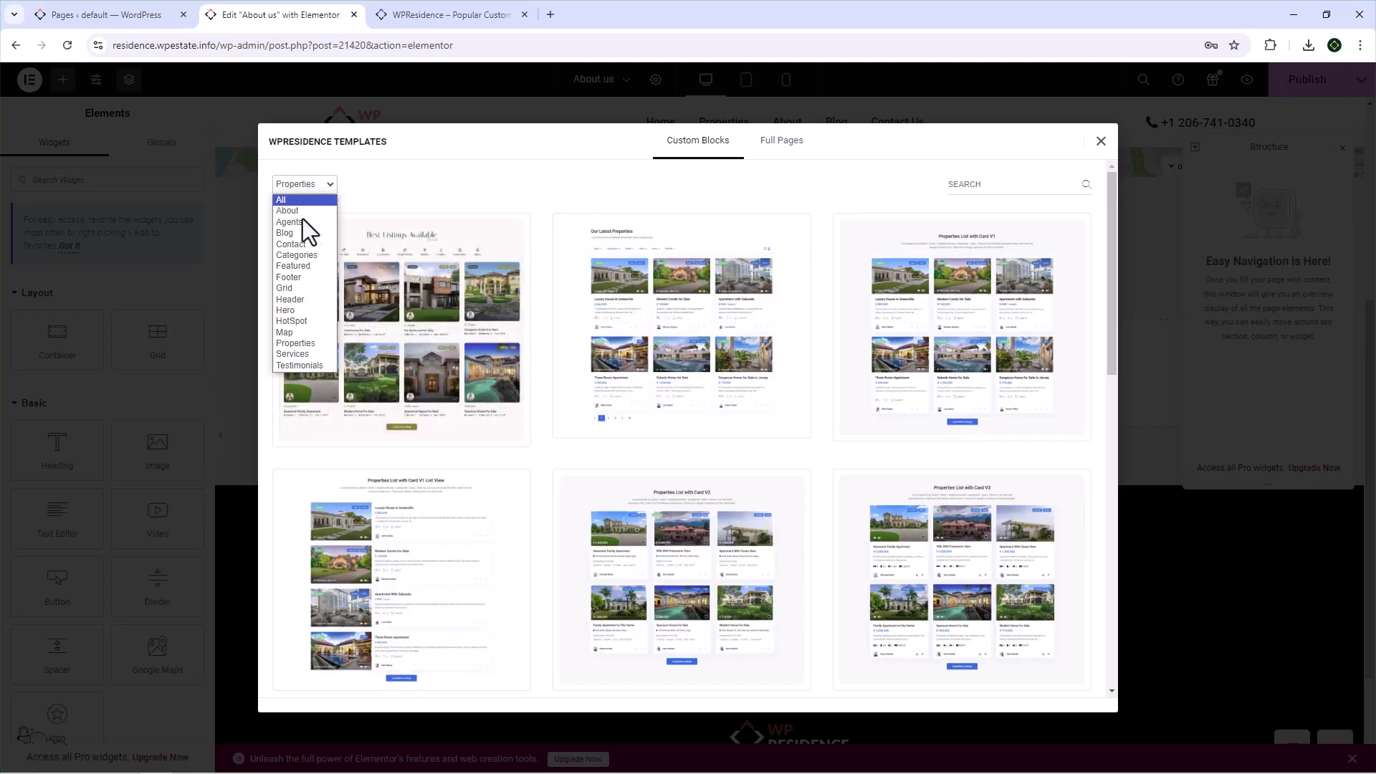
pyautogui.click(301, 354)
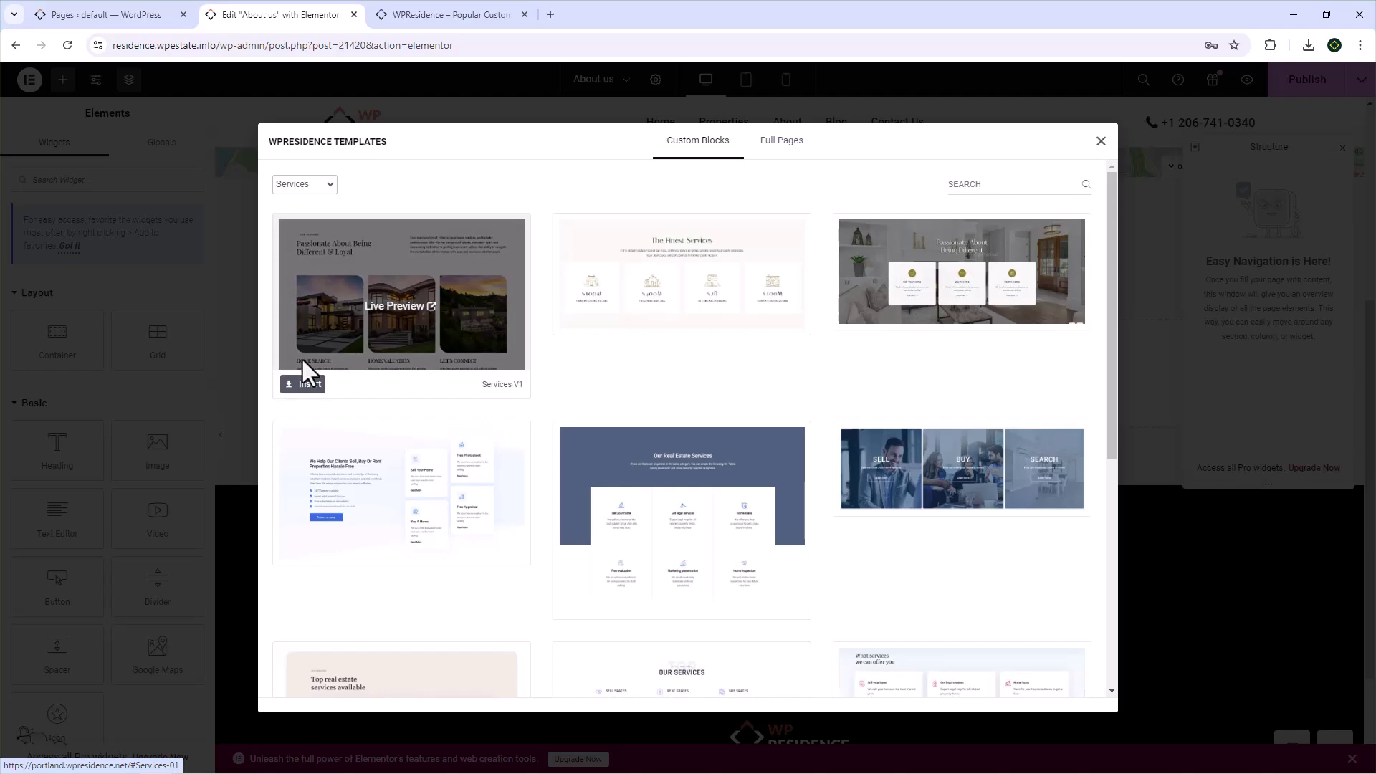
# - Return to Full Pages, close the library, and go to the WordPress Pages list
pyautogui.click(780, 154)
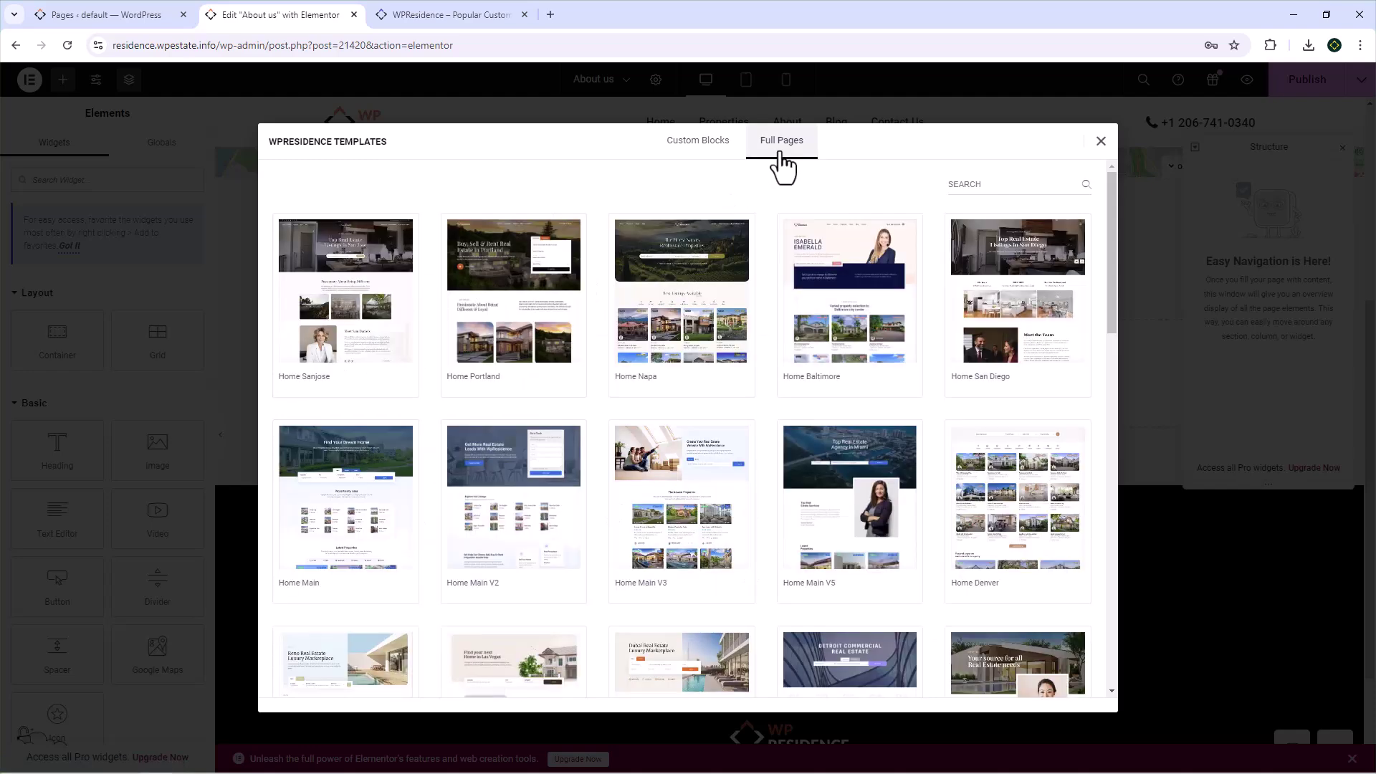
pyautogui.click(1100, 142)
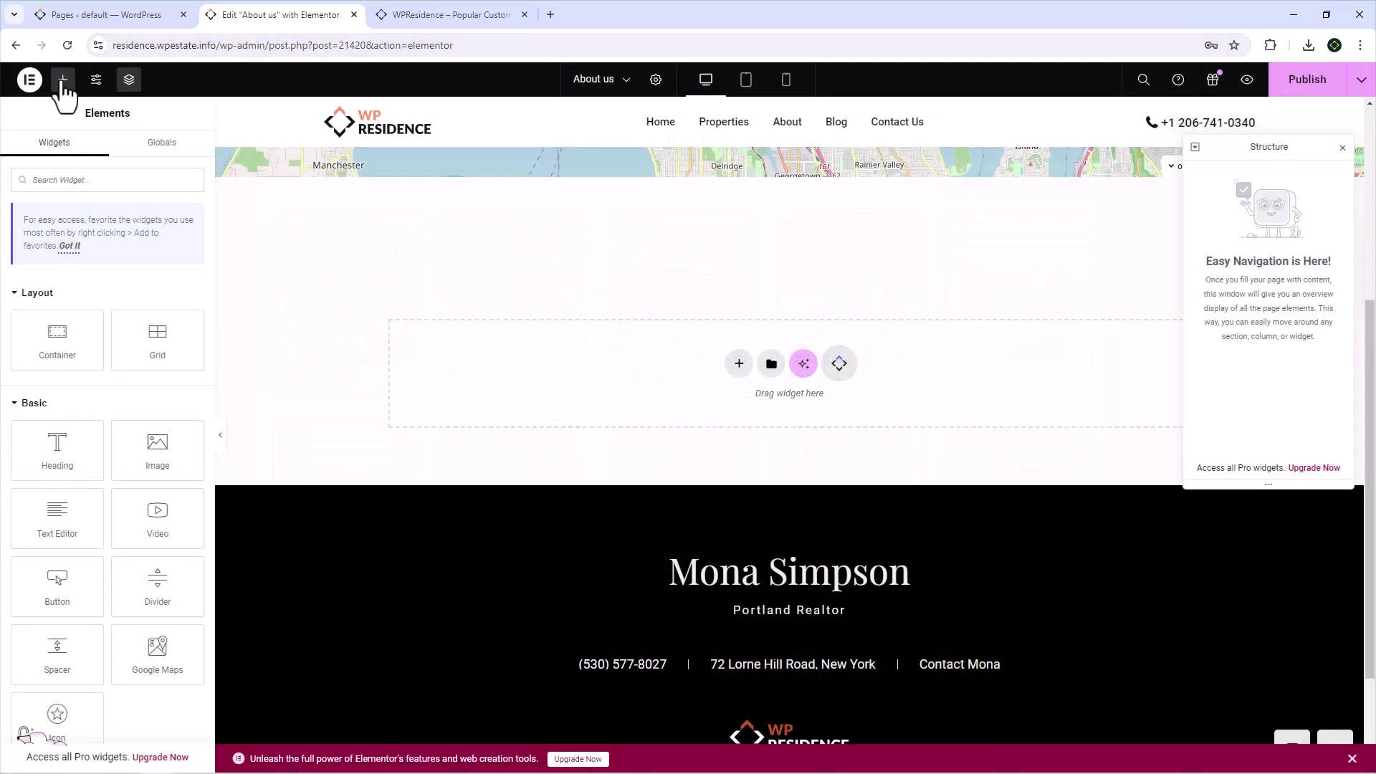
pyautogui.click(92, 24)
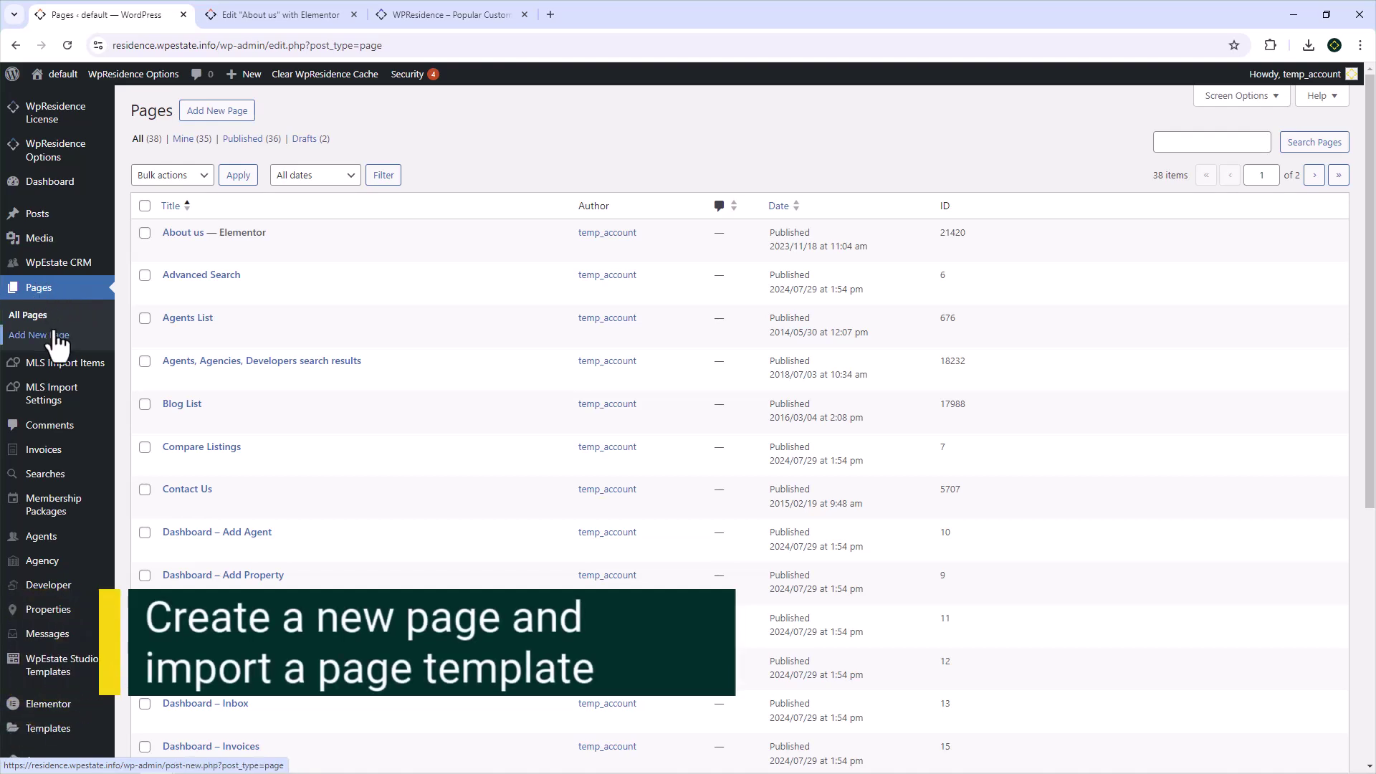
# - Create a new page titled 'About Us' using the Elementor Full Width template
pyautogui.click(53, 334)
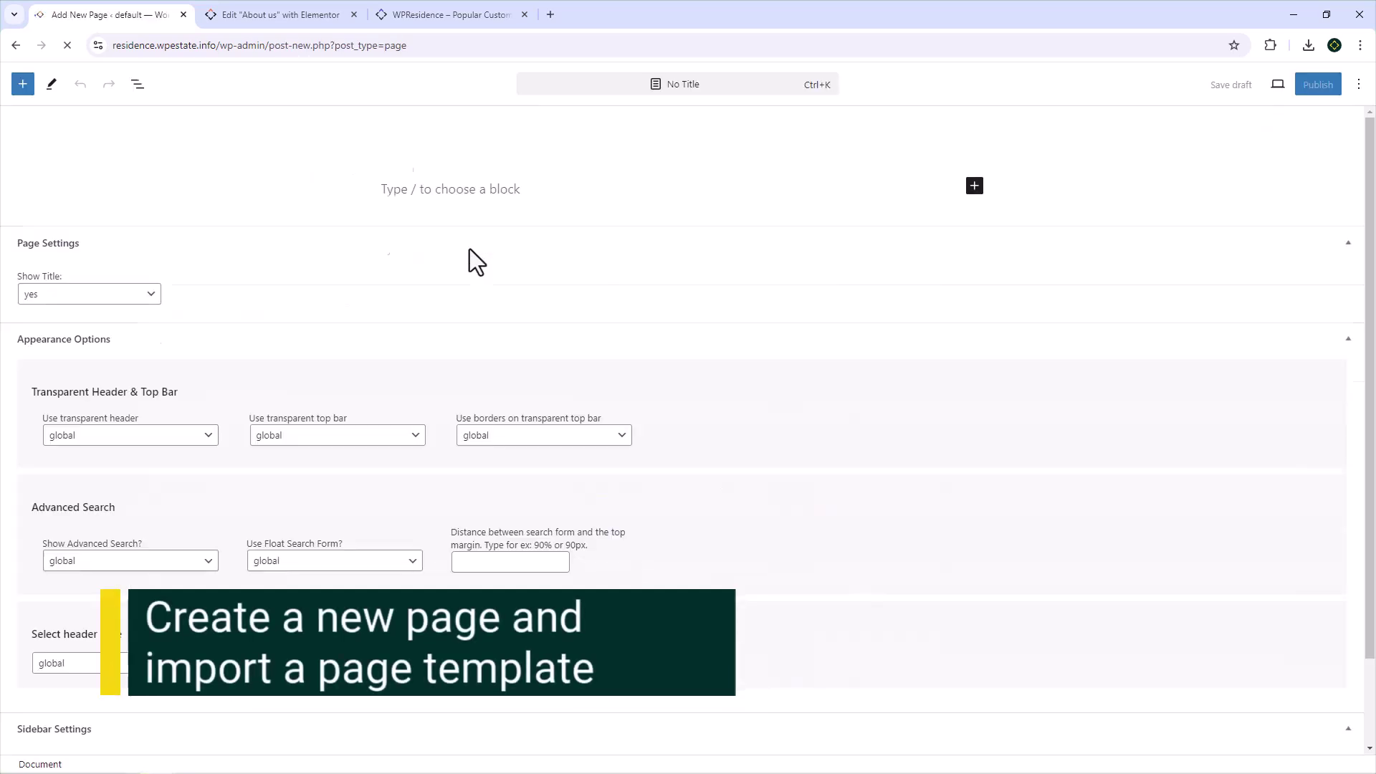
pyautogui.write('About Us')
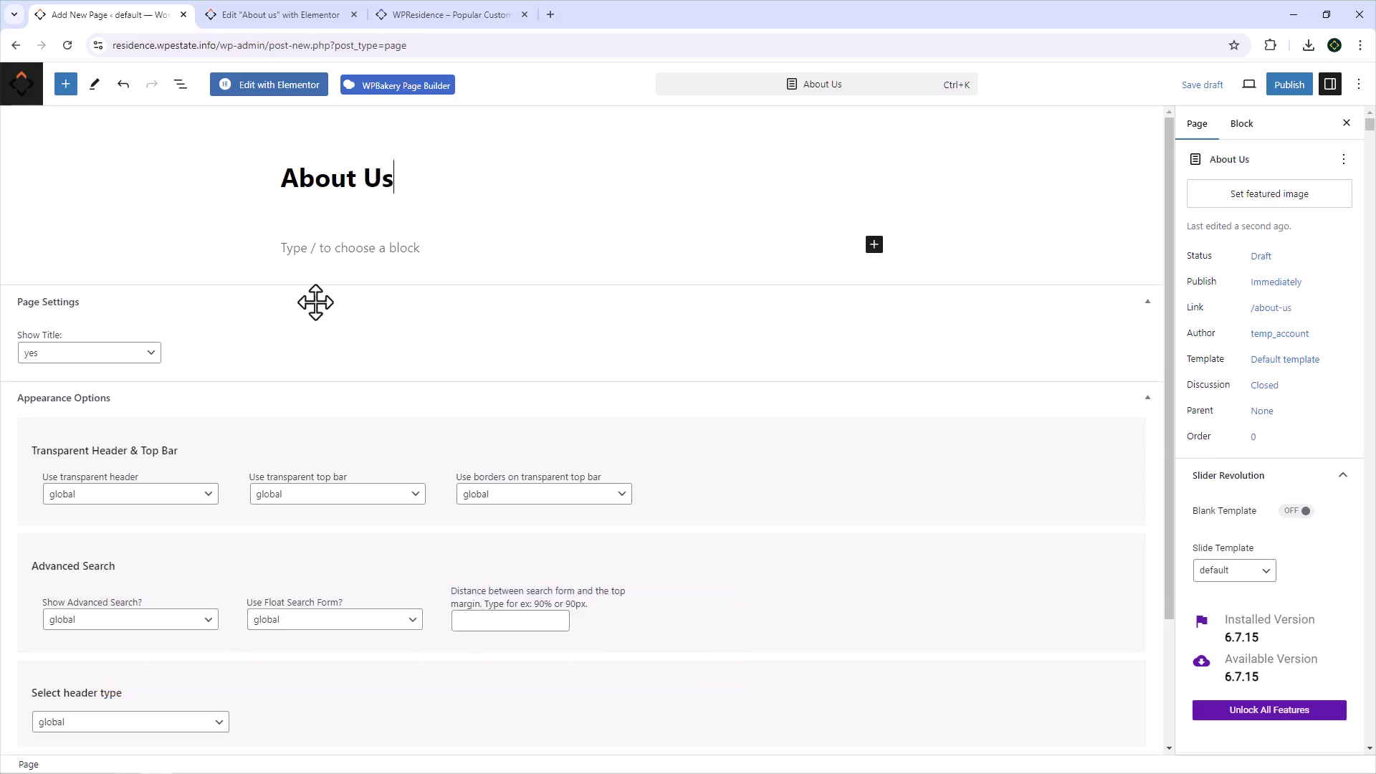
pyautogui.click(1287, 364)
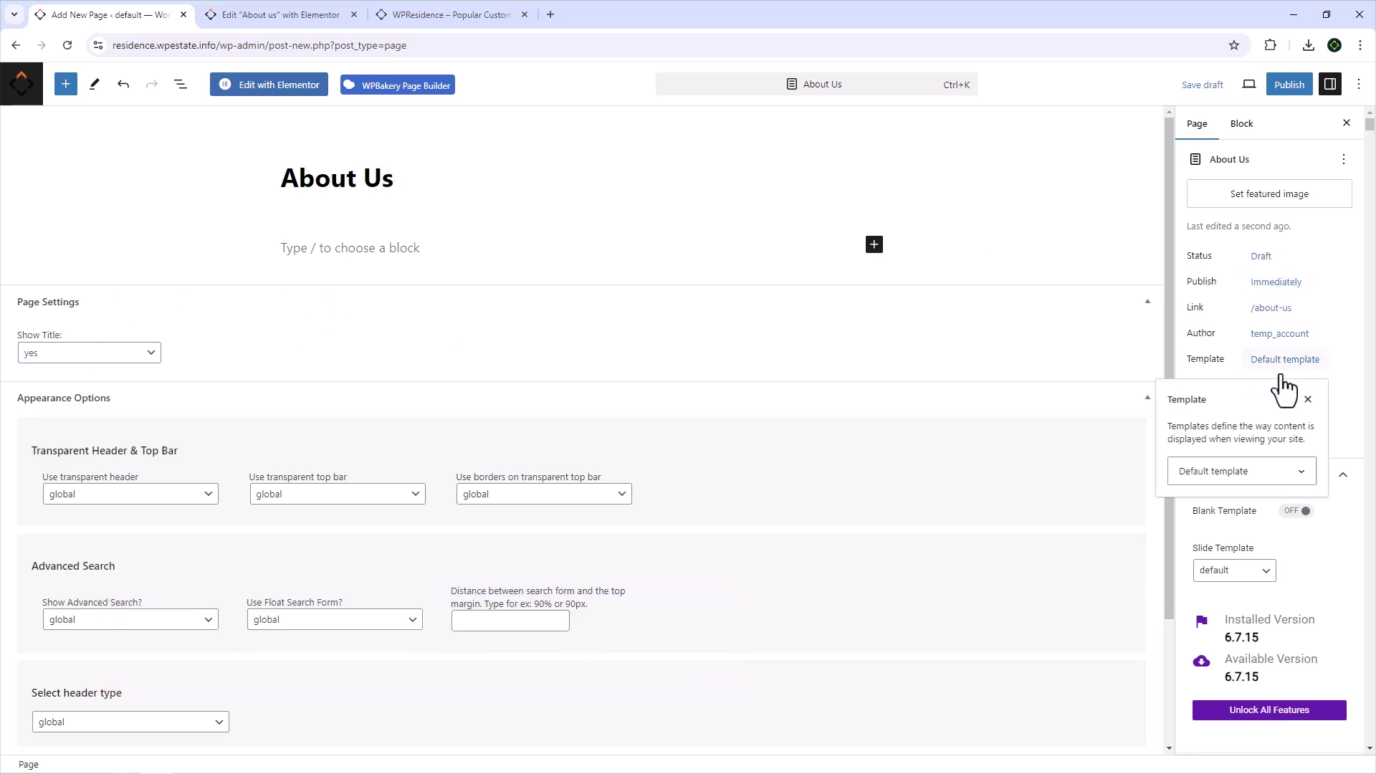
pyautogui.click(1250, 475)
pyautogui.click(1228, 518)
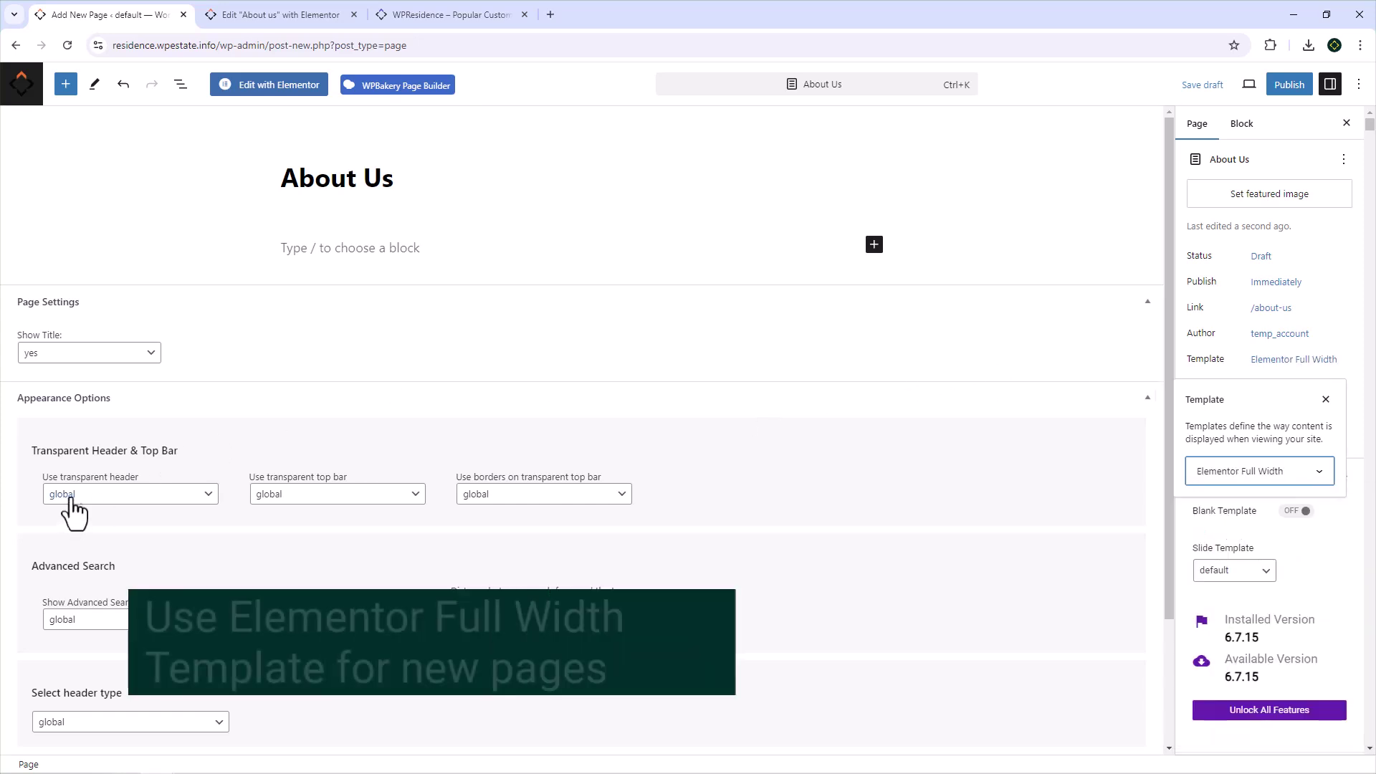
# - Set header type to none, Show Advanced Search to no, and publish the page
pyautogui.click(84, 723)
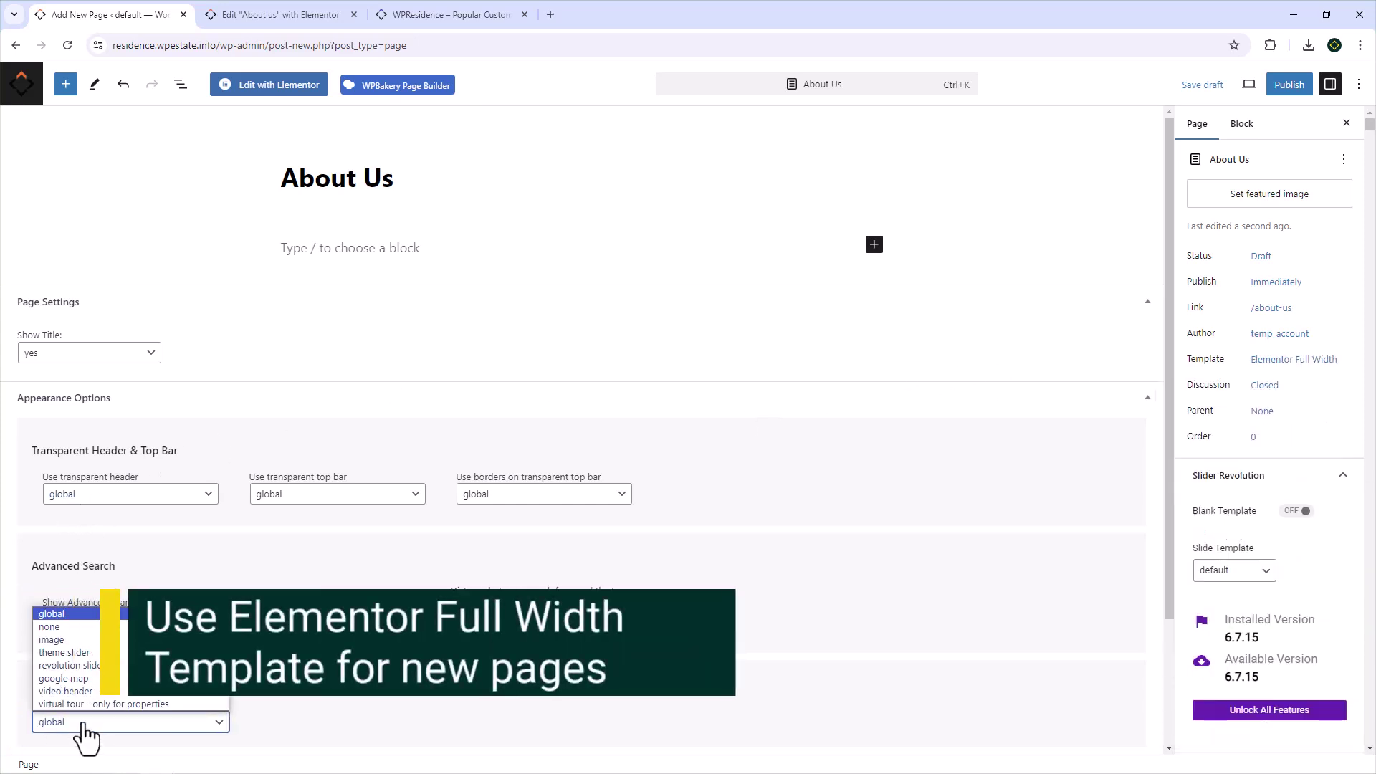
pyautogui.click(62, 628)
pyautogui.click(68, 619)
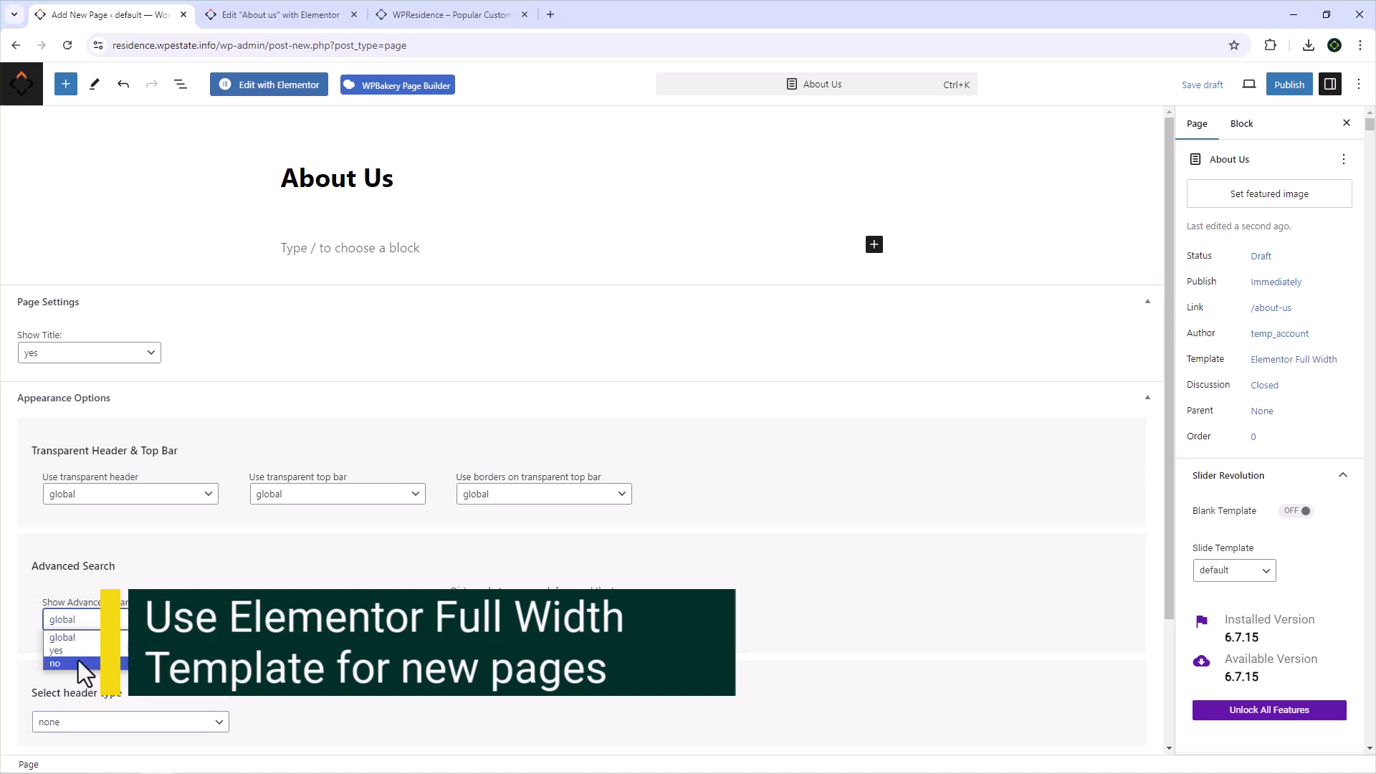
pyautogui.click(85, 664)
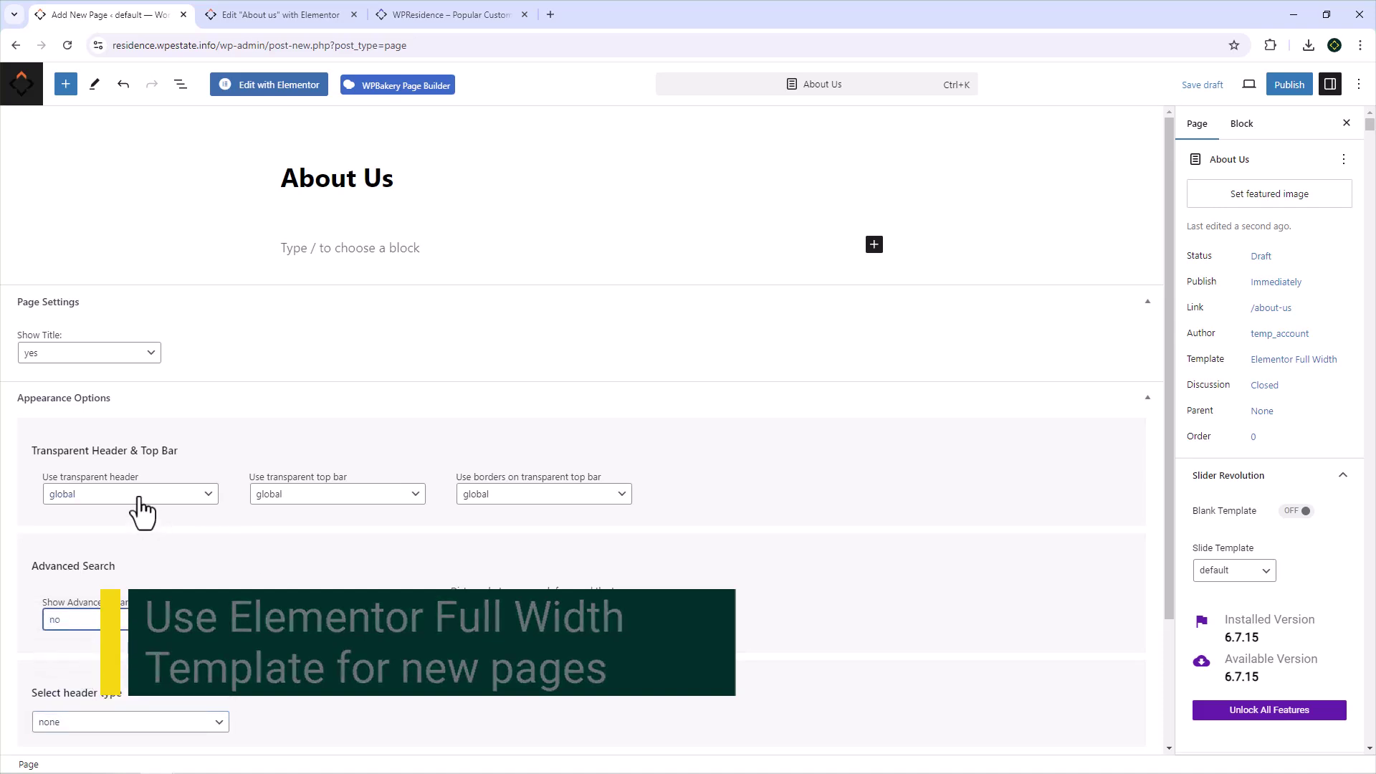
pyautogui.click(1289, 85)
pyautogui.click(1239, 92)
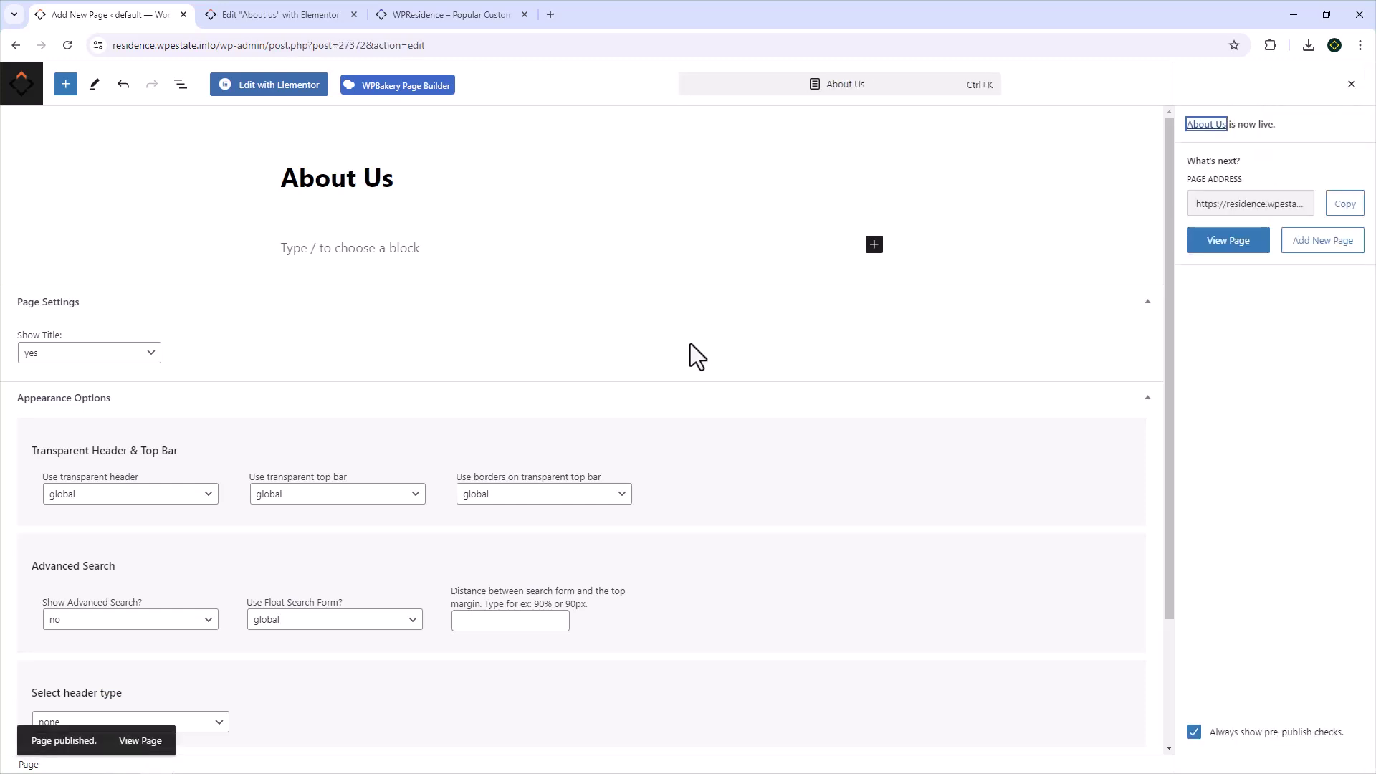
# - View the published About Us page, edit it with Elementor, and insert the About Demo Baltimore template
pyautogui.click(148, 741)
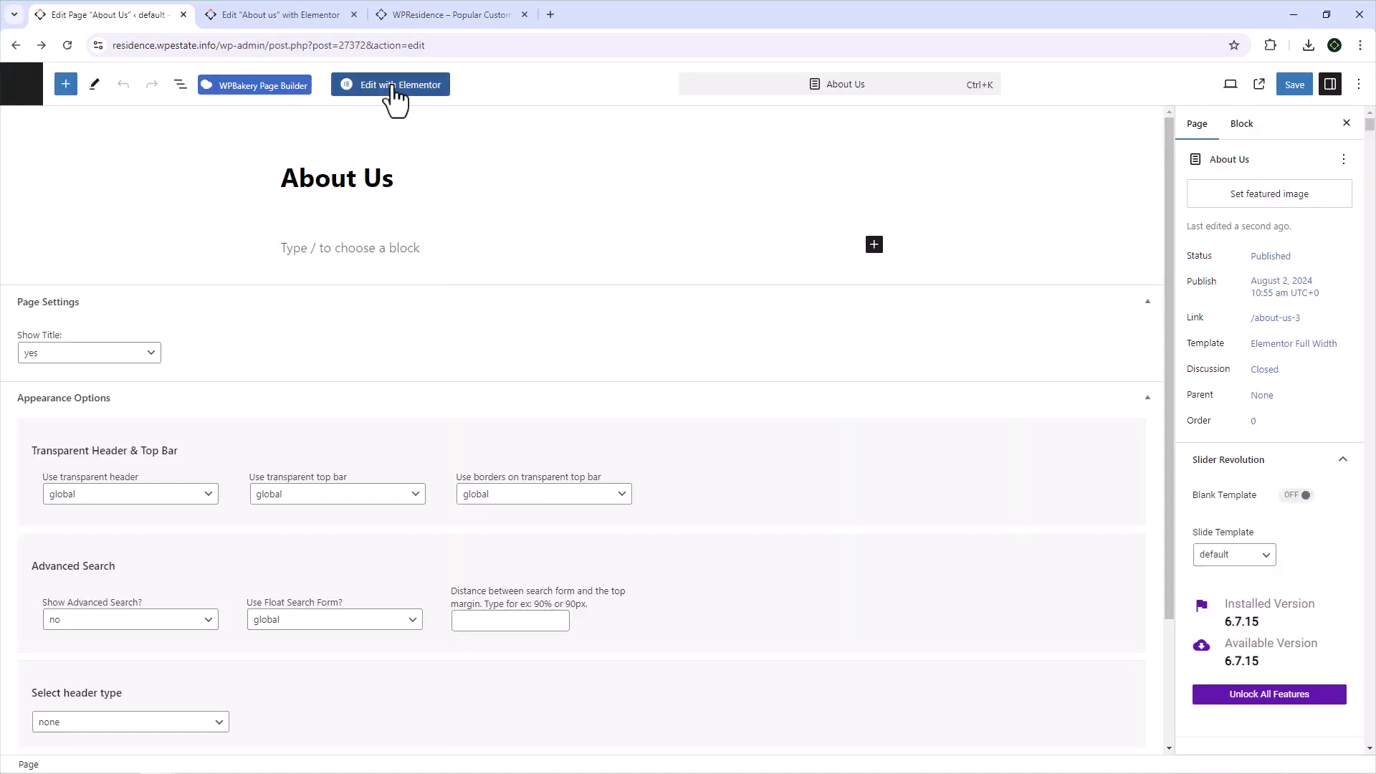
pyautogui.click(390, 86)
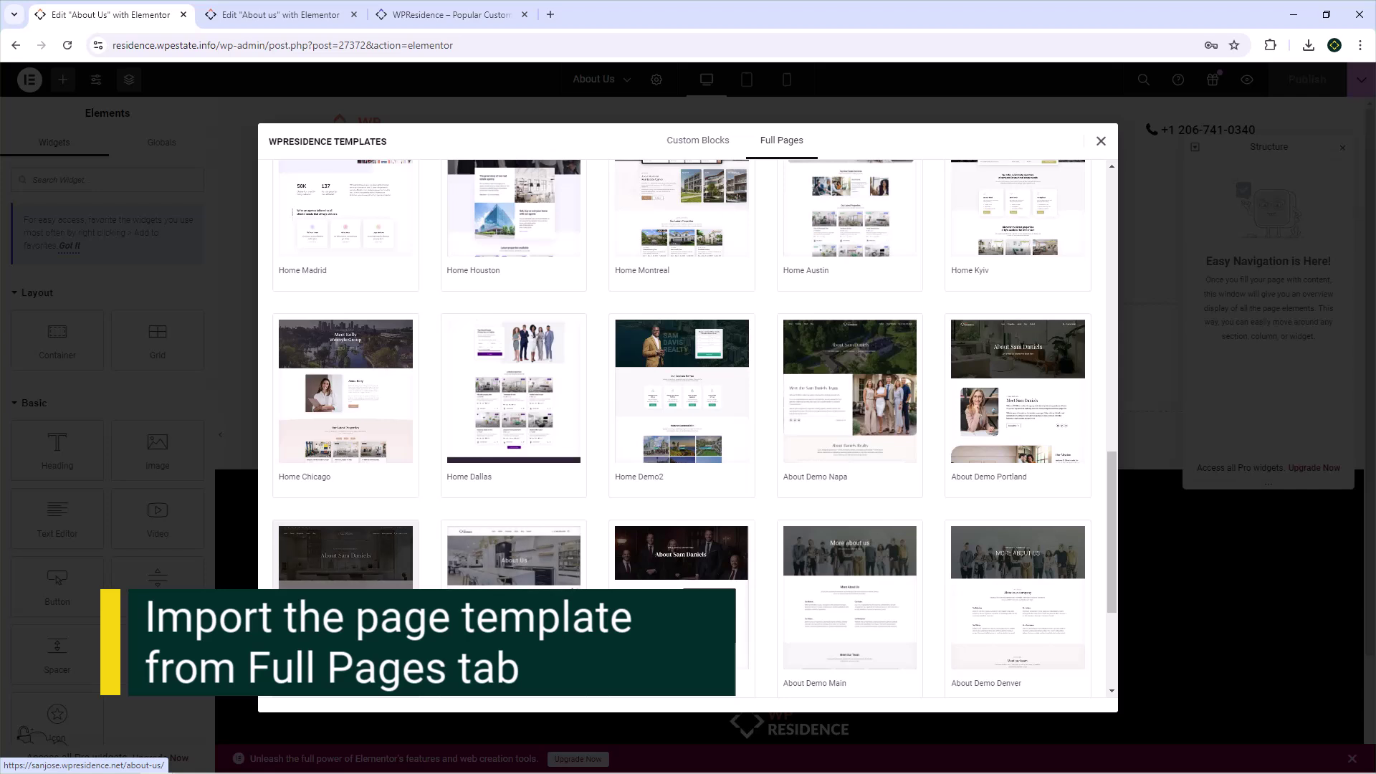
pyautogui.scroll(-2, 344, 631)
pyautogui.moveTo(471, 552)
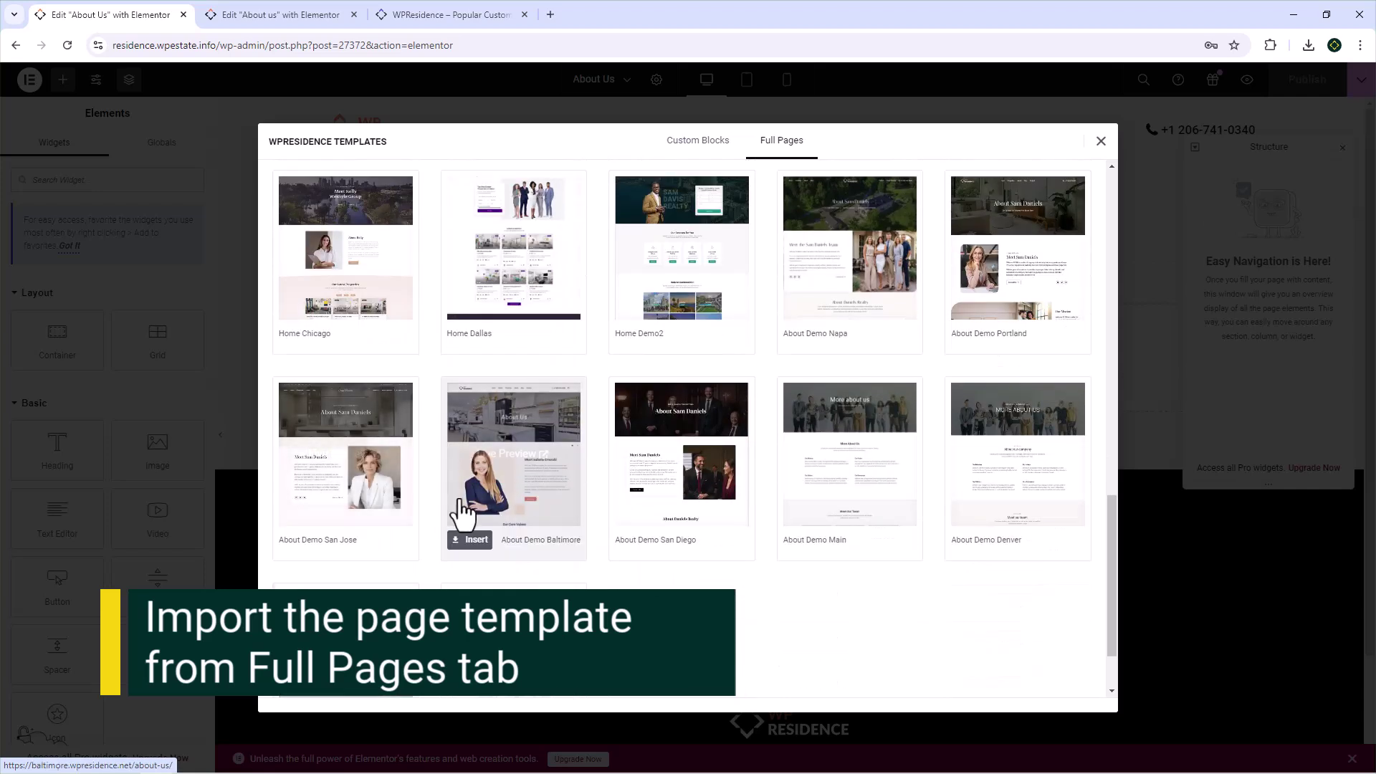
pyautogui.click(471, 540)
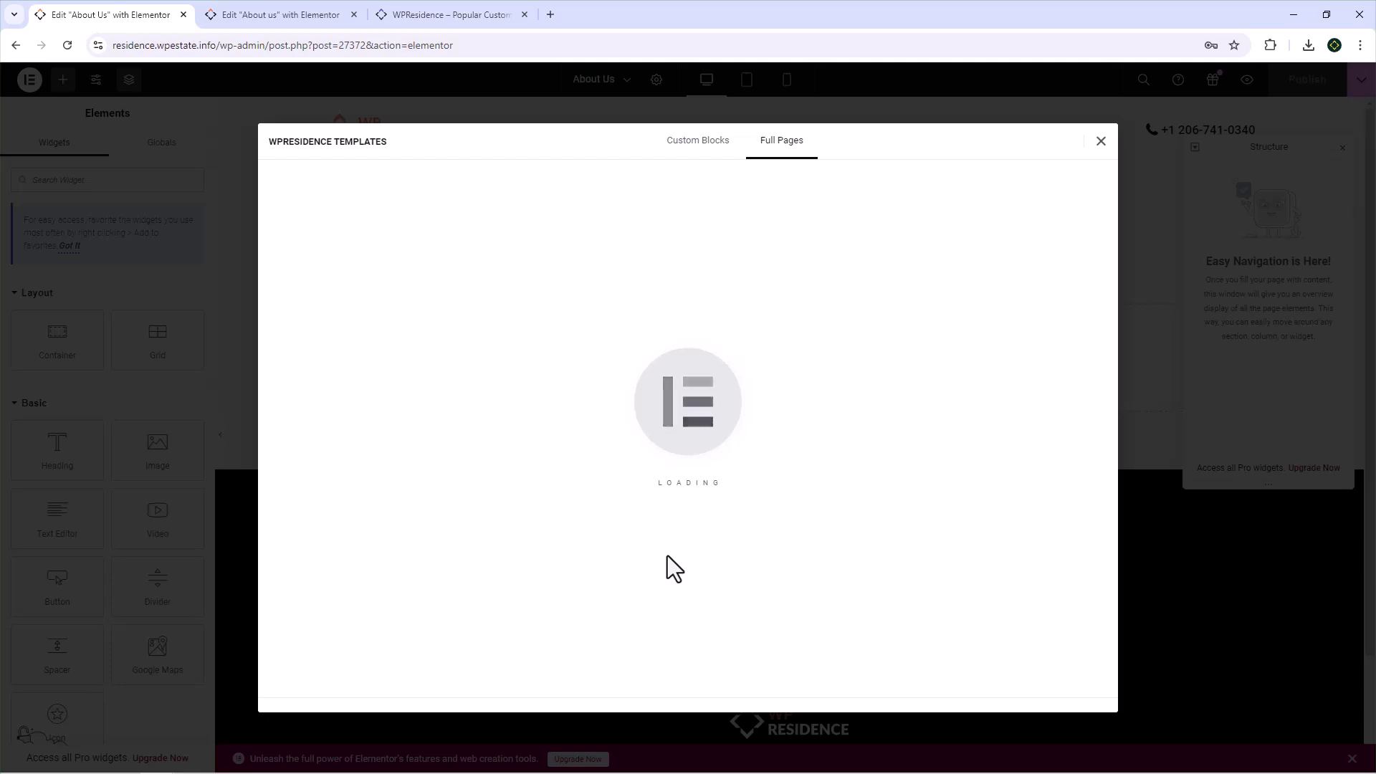
# - Scroll through the inserted About Demo Baltimore page layout
pyautogui.scroll(-4, 735, 409)
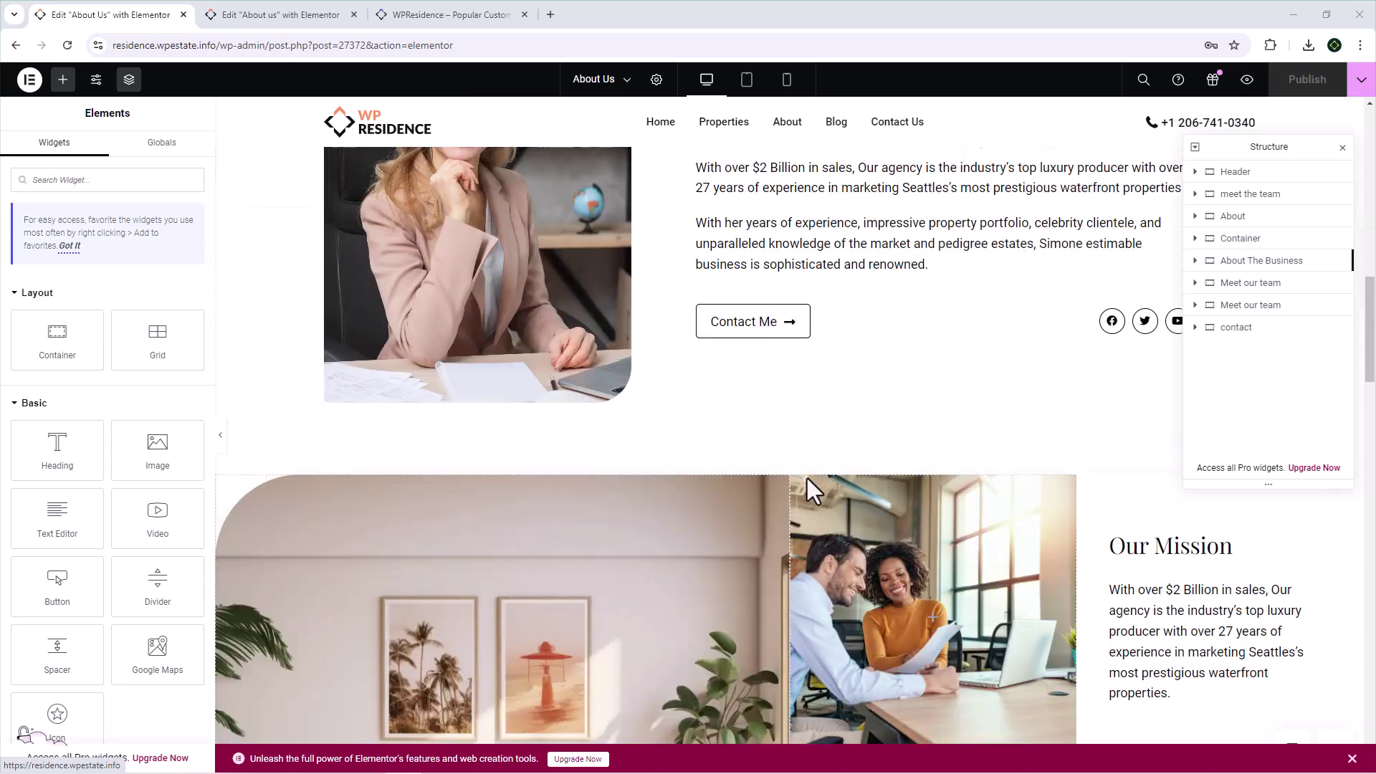
pyautogui.scroll(-5, 807, 492)
pyautogui.scroll(-3, 805, 494)
pyautogui.scroll(-2, 806, 493)
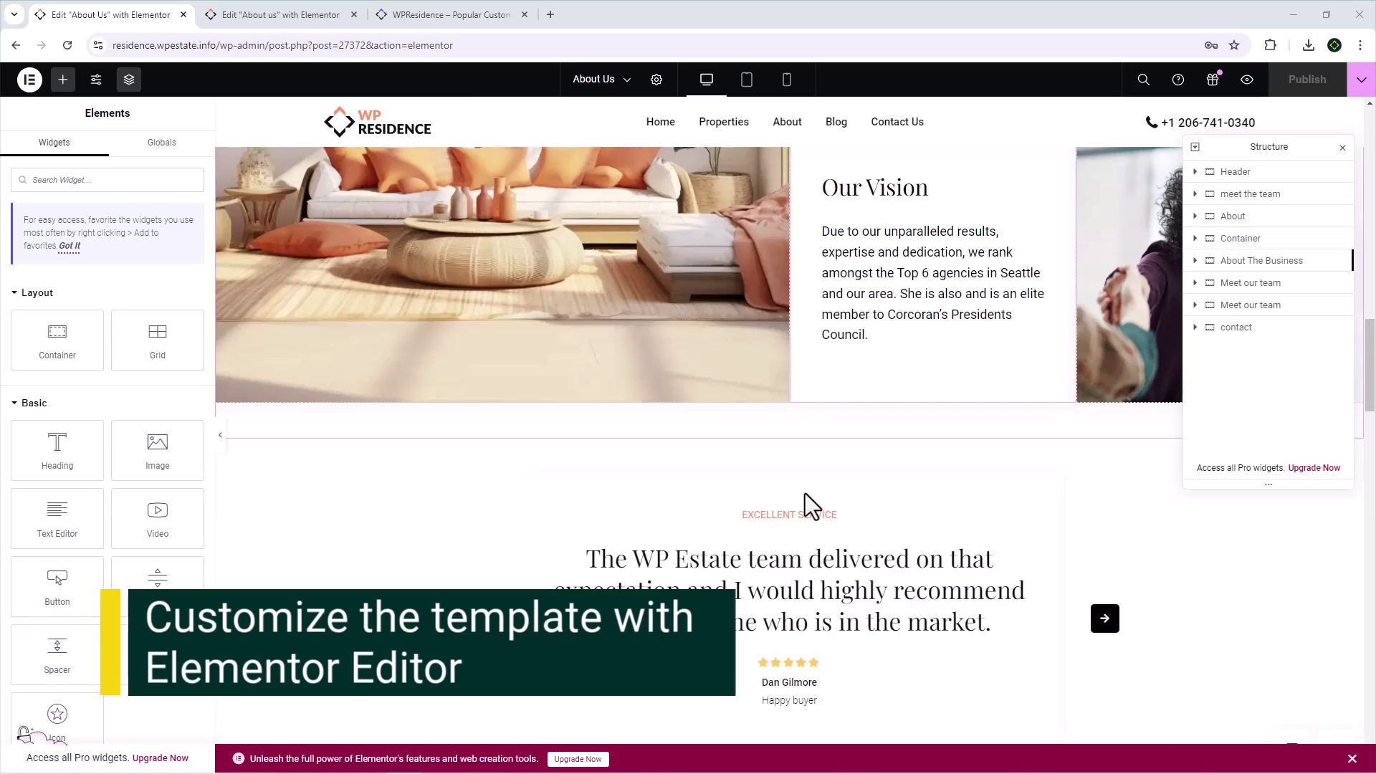
pyautogui.scroll(-4, 804, 493)
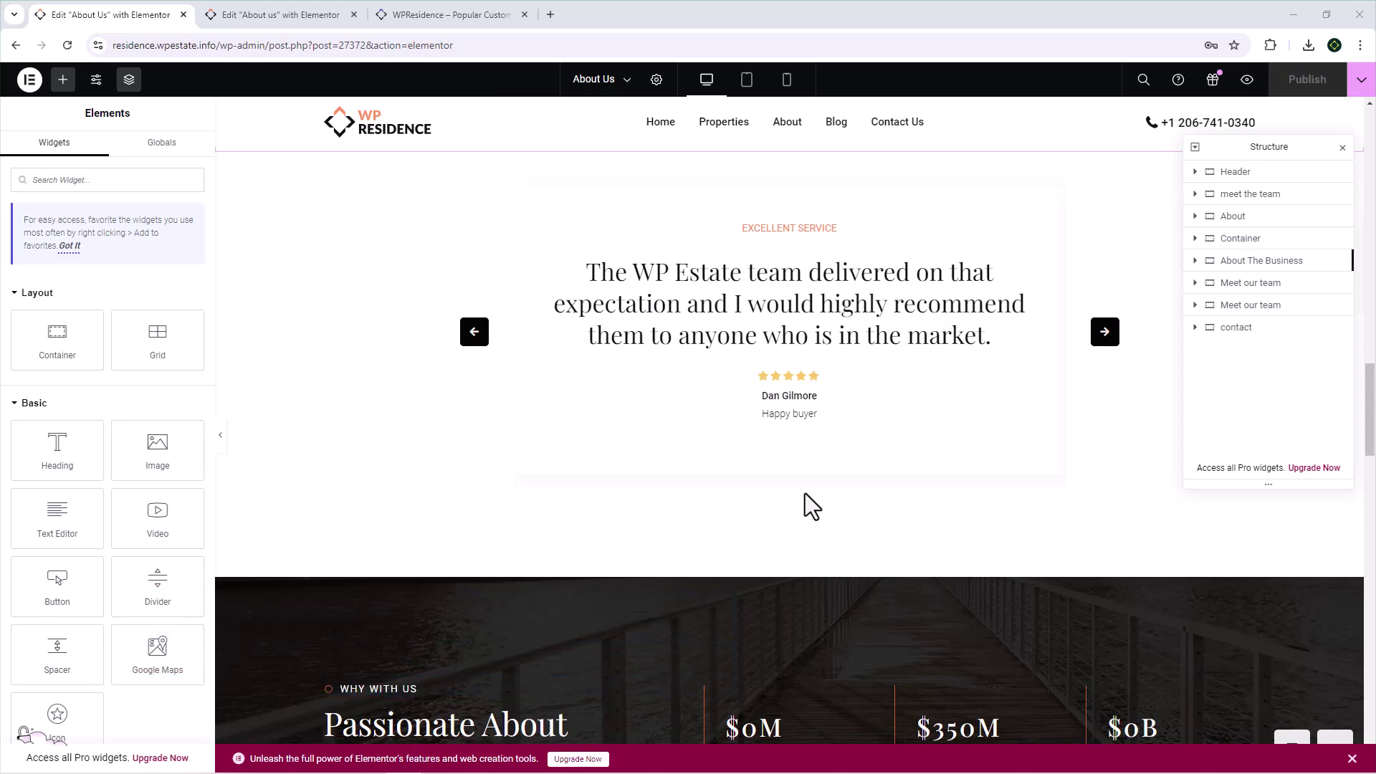
pyautogui.scroll(-3, 806, 493)
pyautogui.scroll(-2, 802, 490)
pyautogui.scroll(-3, 805, 495)
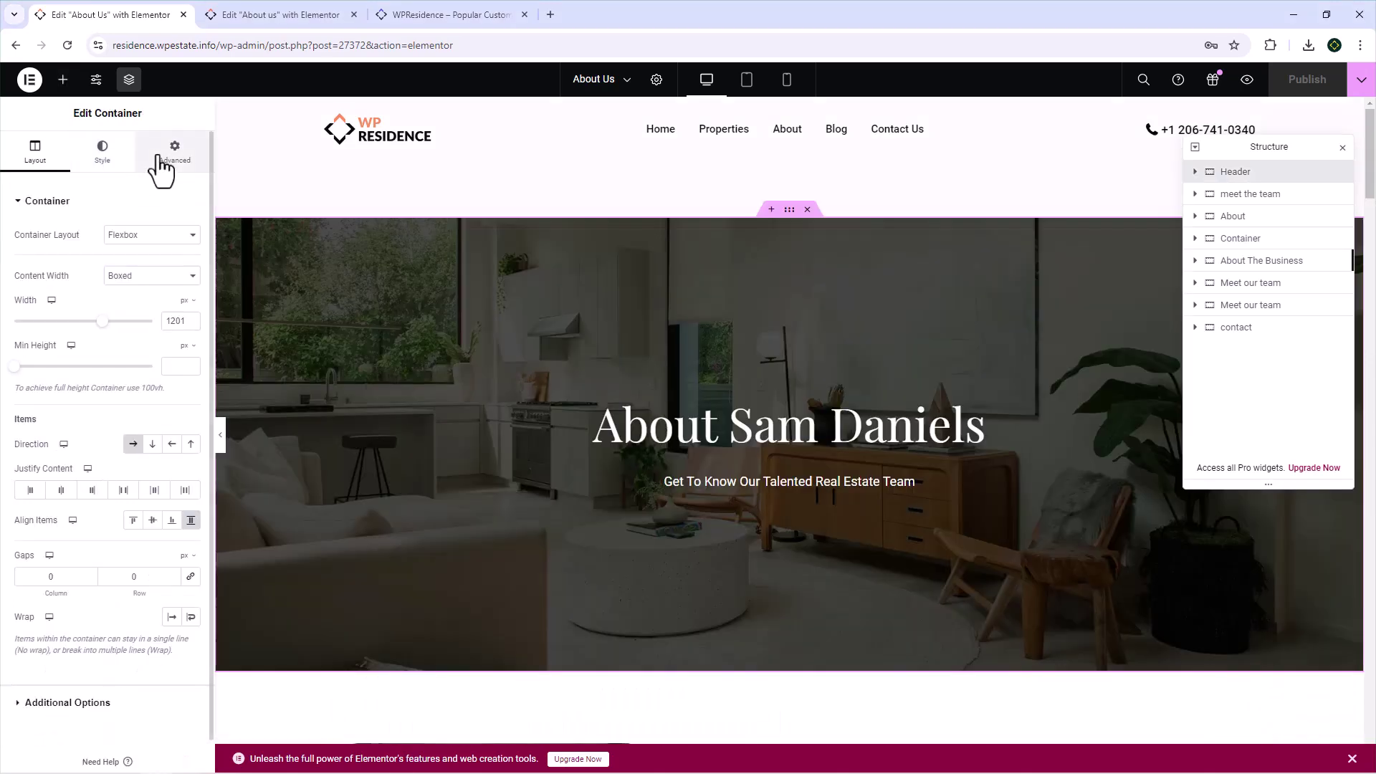
# - Set the hero container's top margin to -93 px and open the Publish options
pyautogui.click(169, 154)
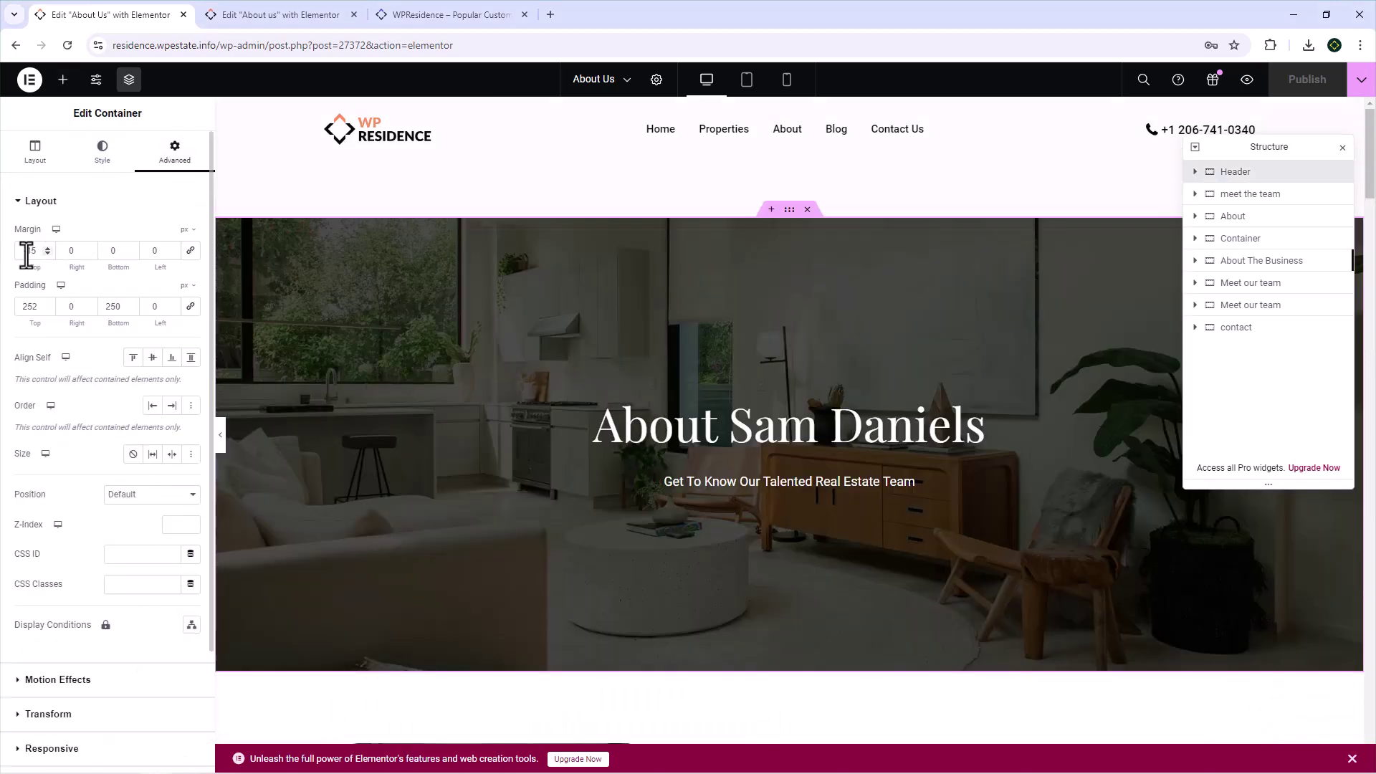
pyautogui.write('-100')
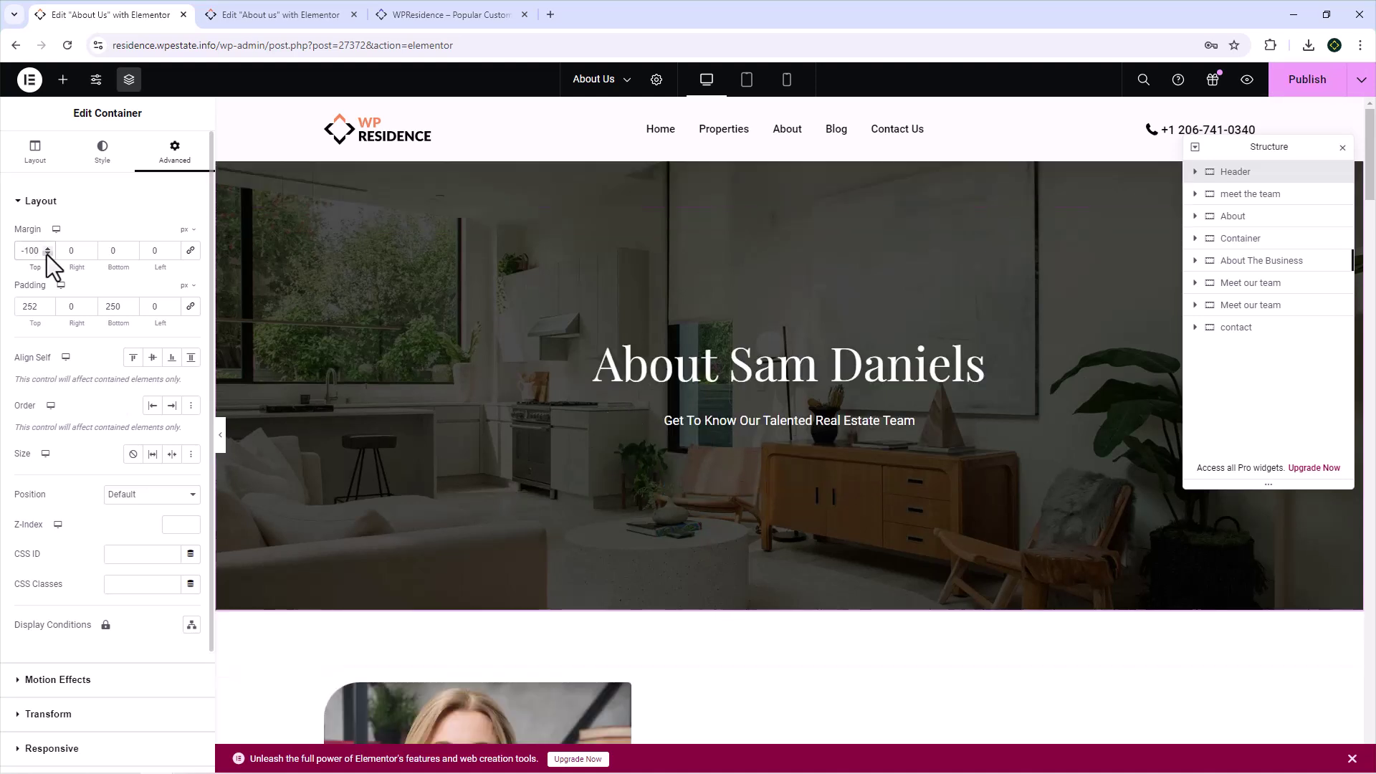
pyautogui.press('Down')
pyautogui.press('Down')
pyautogui.press('Down')
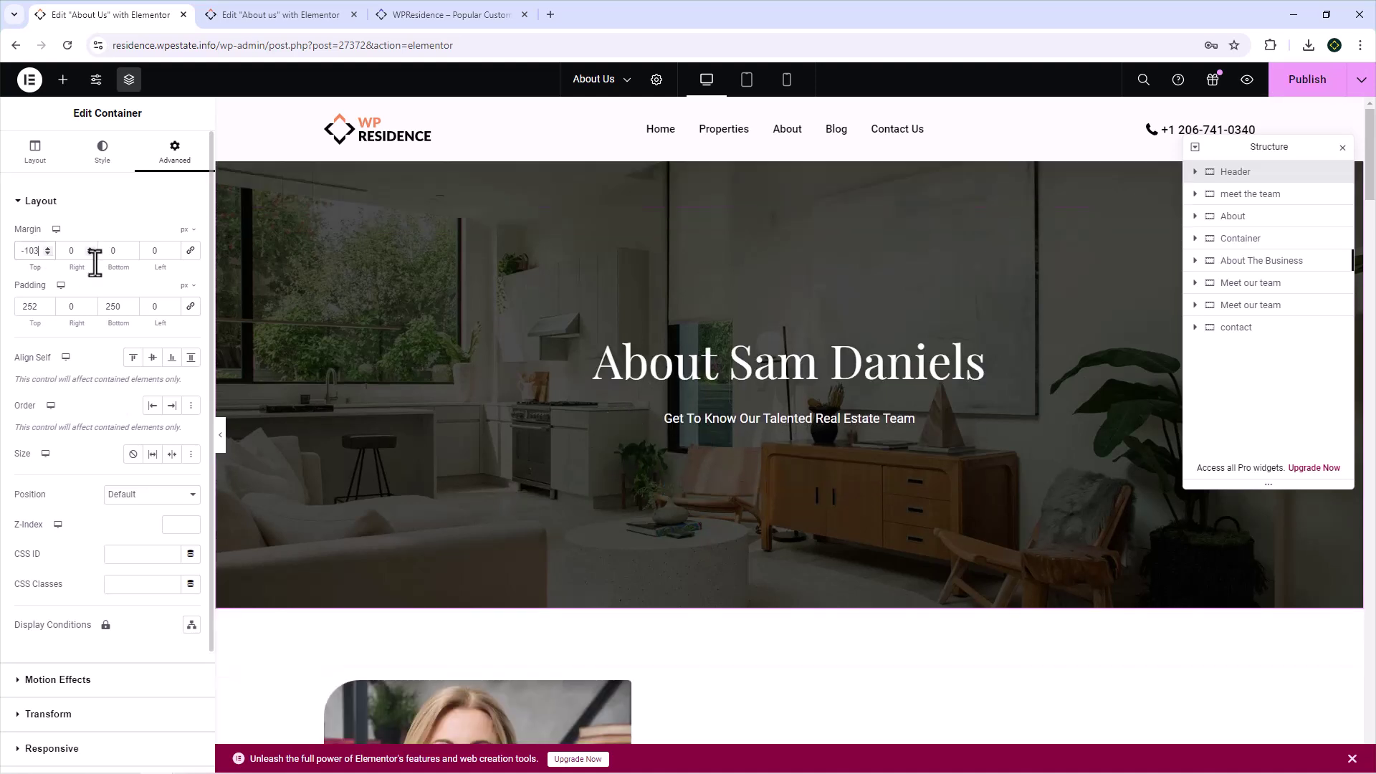
pyautogui.press('Up')
pyautogui.press('Up')
pyautogui.press('Up')
pyautogui.press('Up')
pyautogui.press('Up')
pyautogui.press('Up')
pyautogui.press('Up')
pyautogui.press('Up')
pyautogui.press('Up')
pyautogui.press('Up')
pyautogui.press('Up')
pyautogui.press('Up')
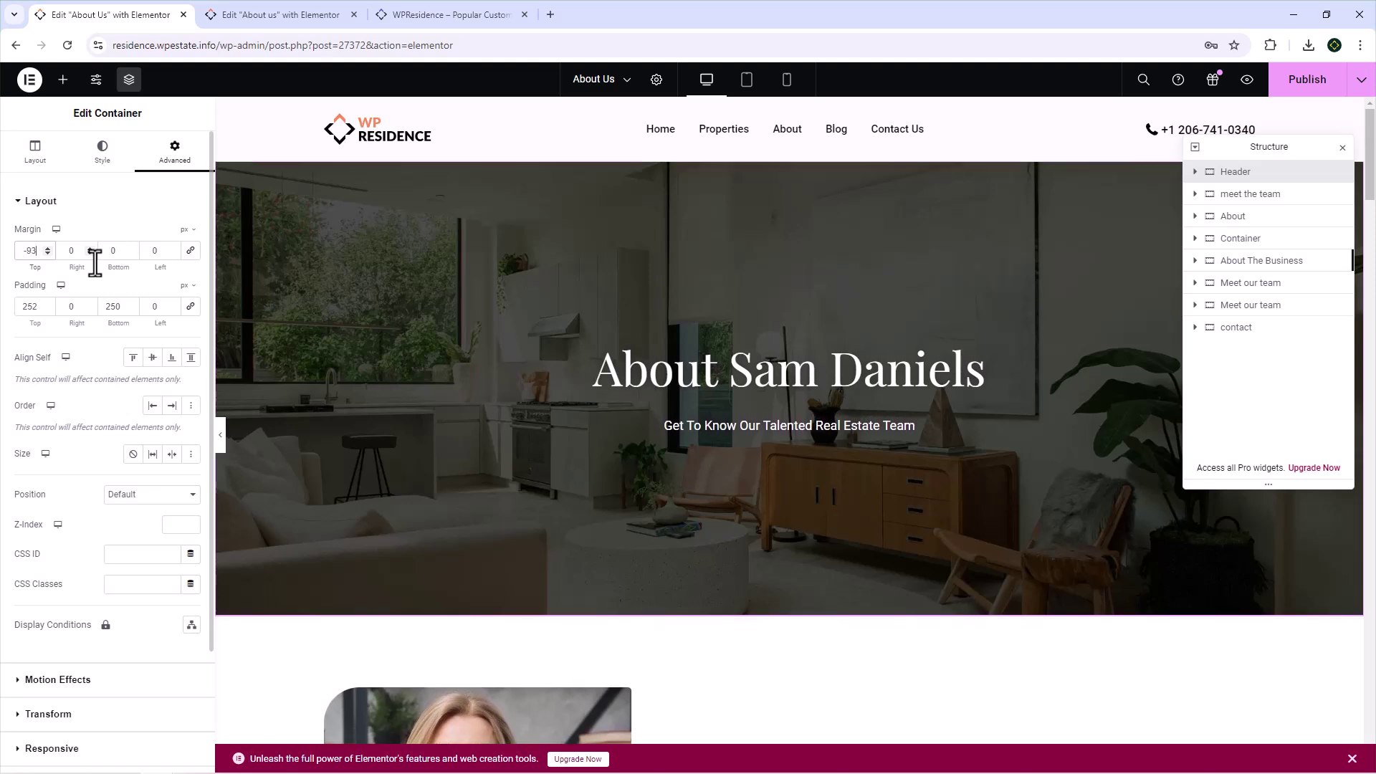
pyautogui.press('Down')
pyautogui.press('Down')
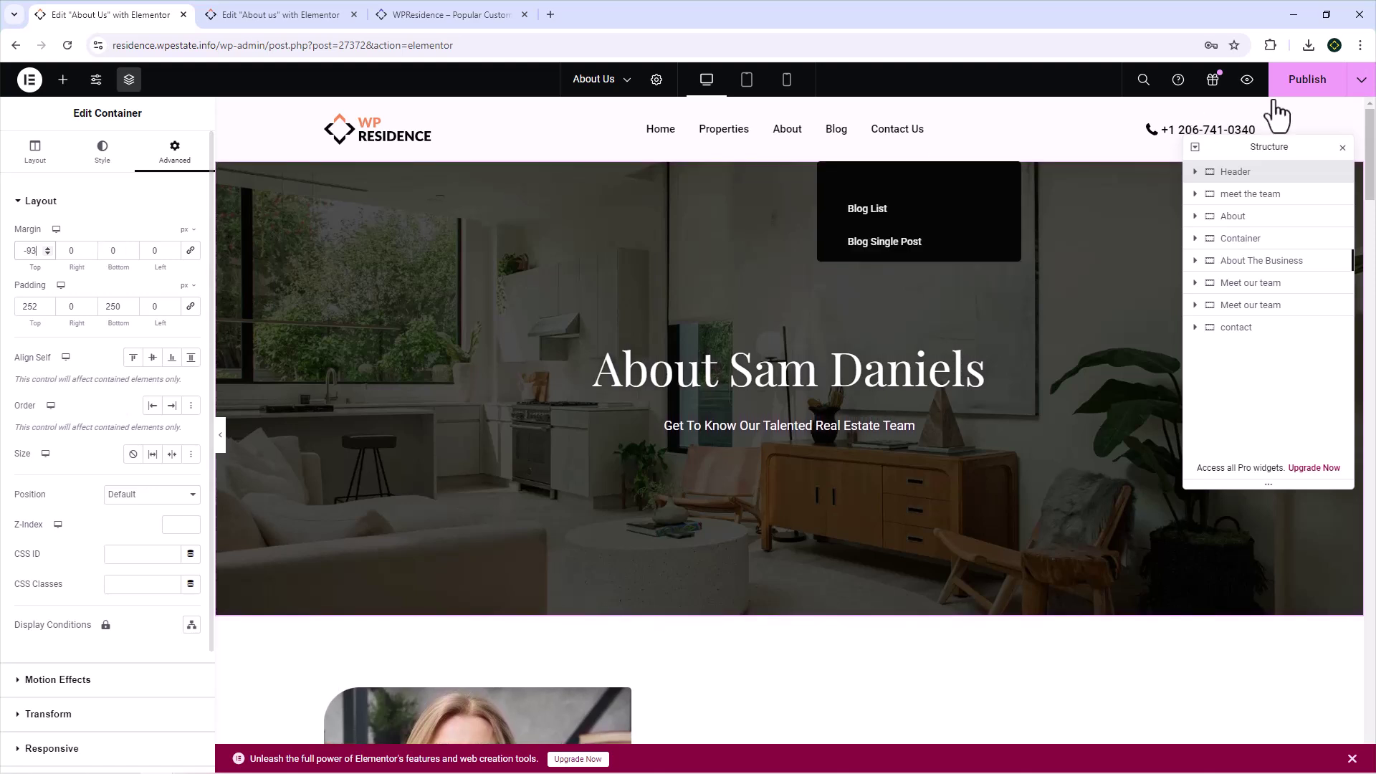
pyautogui.click(1360, 79)
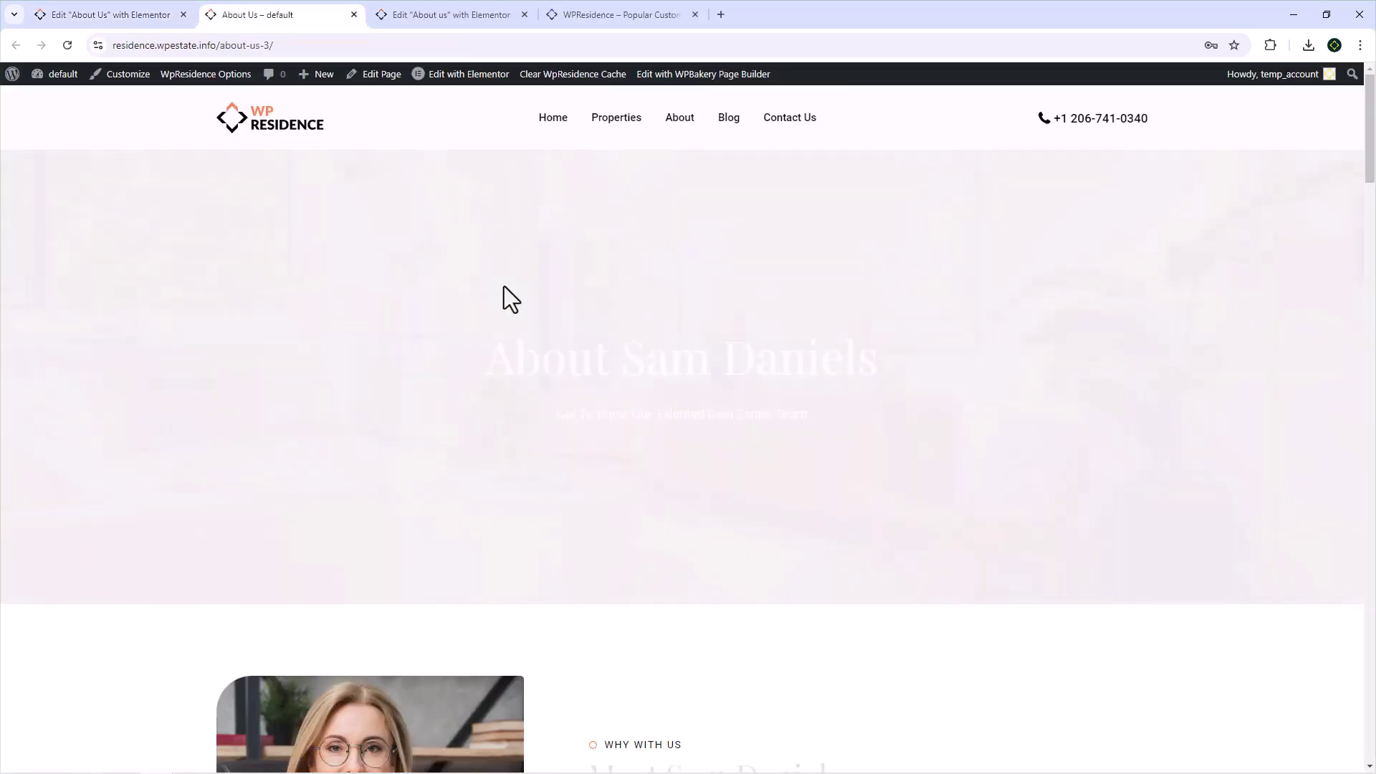
# - Set Use transparent header to yes in the page's Appearance Options, save, and view it
pyautogui.scroll(-10, 620, 475)
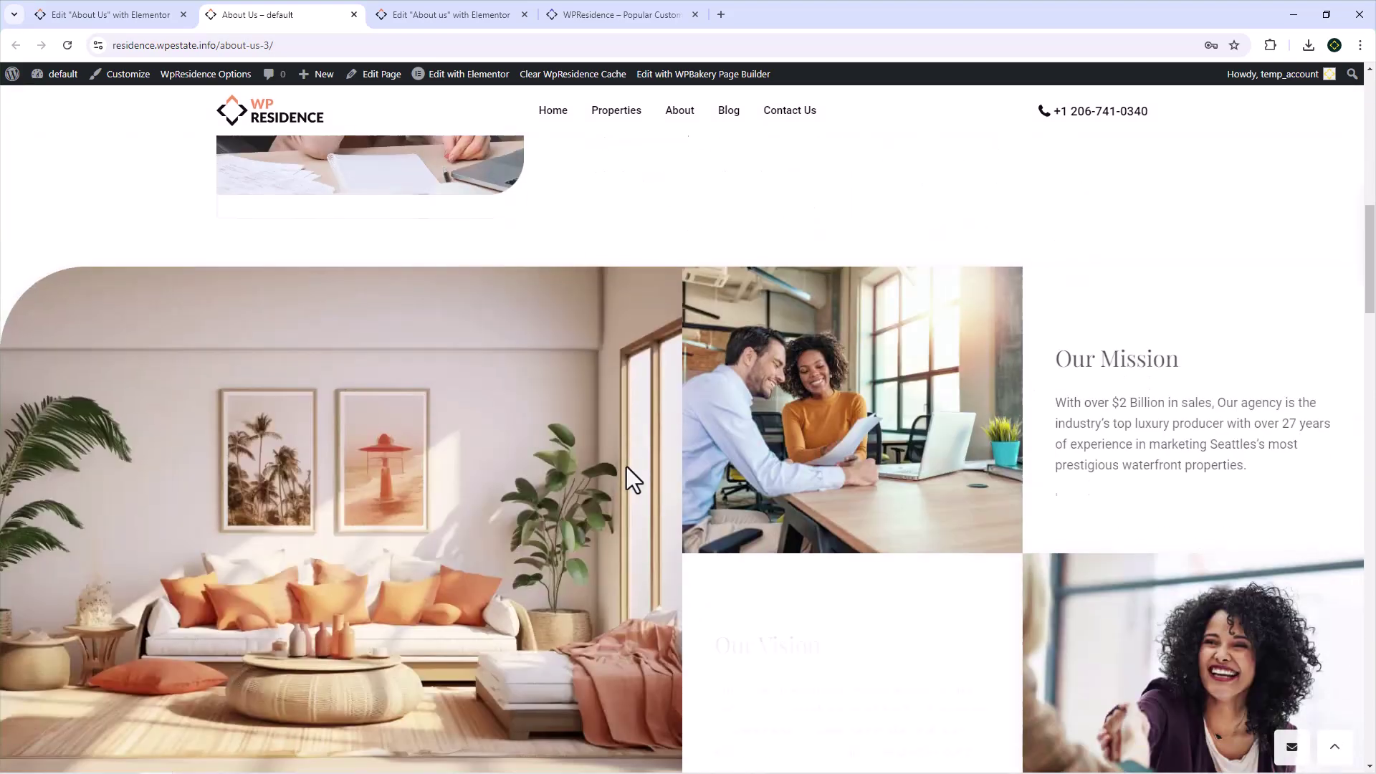
pyautogui.scroll(10, 628, 467)
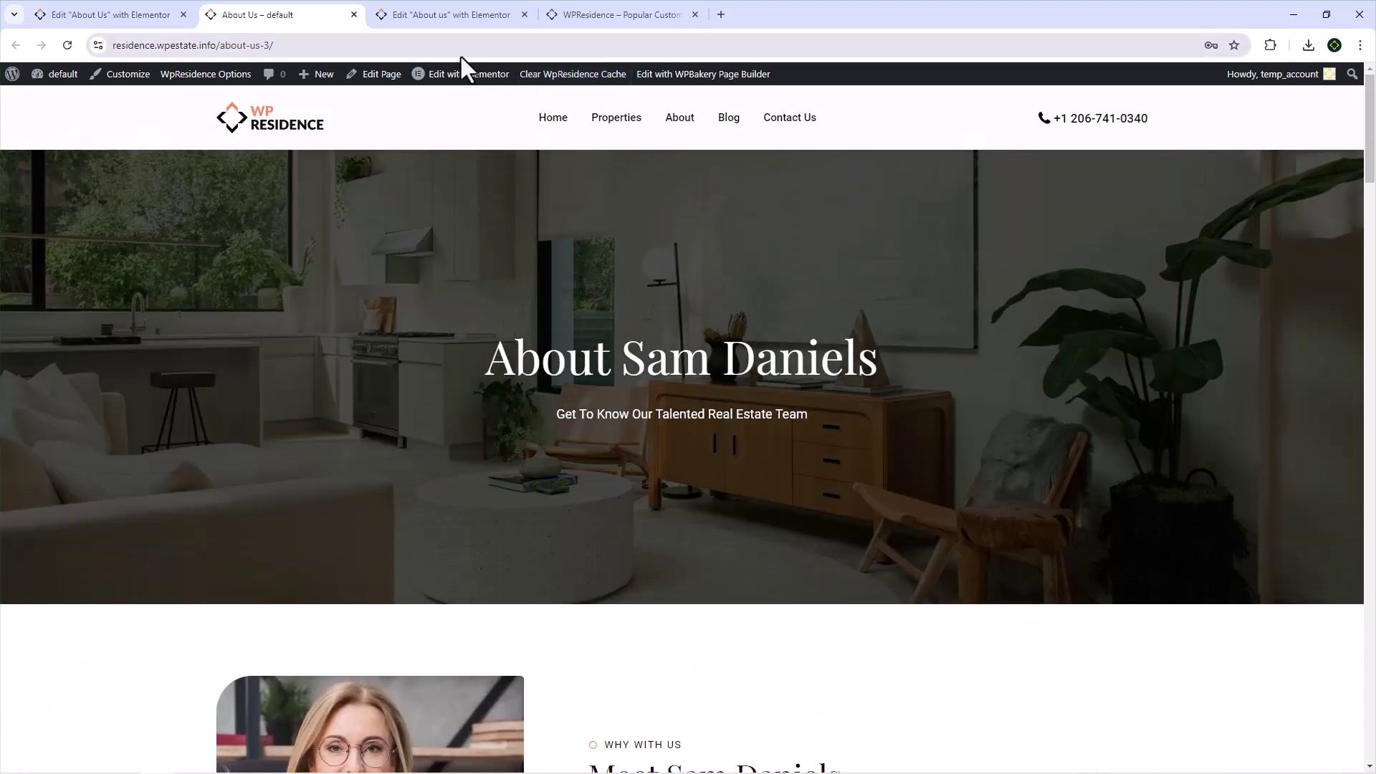
pyautogui.click(378, 75)
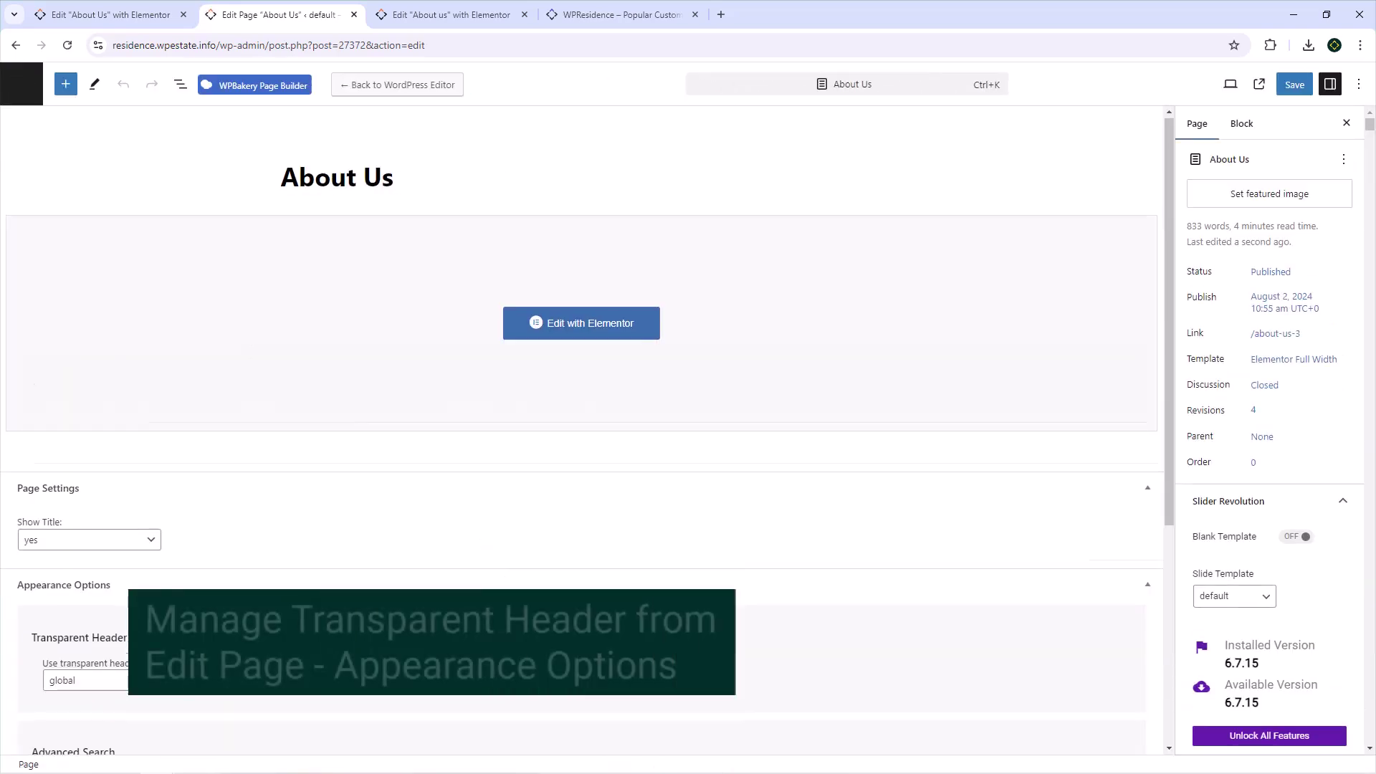
pyautogui.scroll(-2, 89, 541)
pyautogui.click(80, 539)
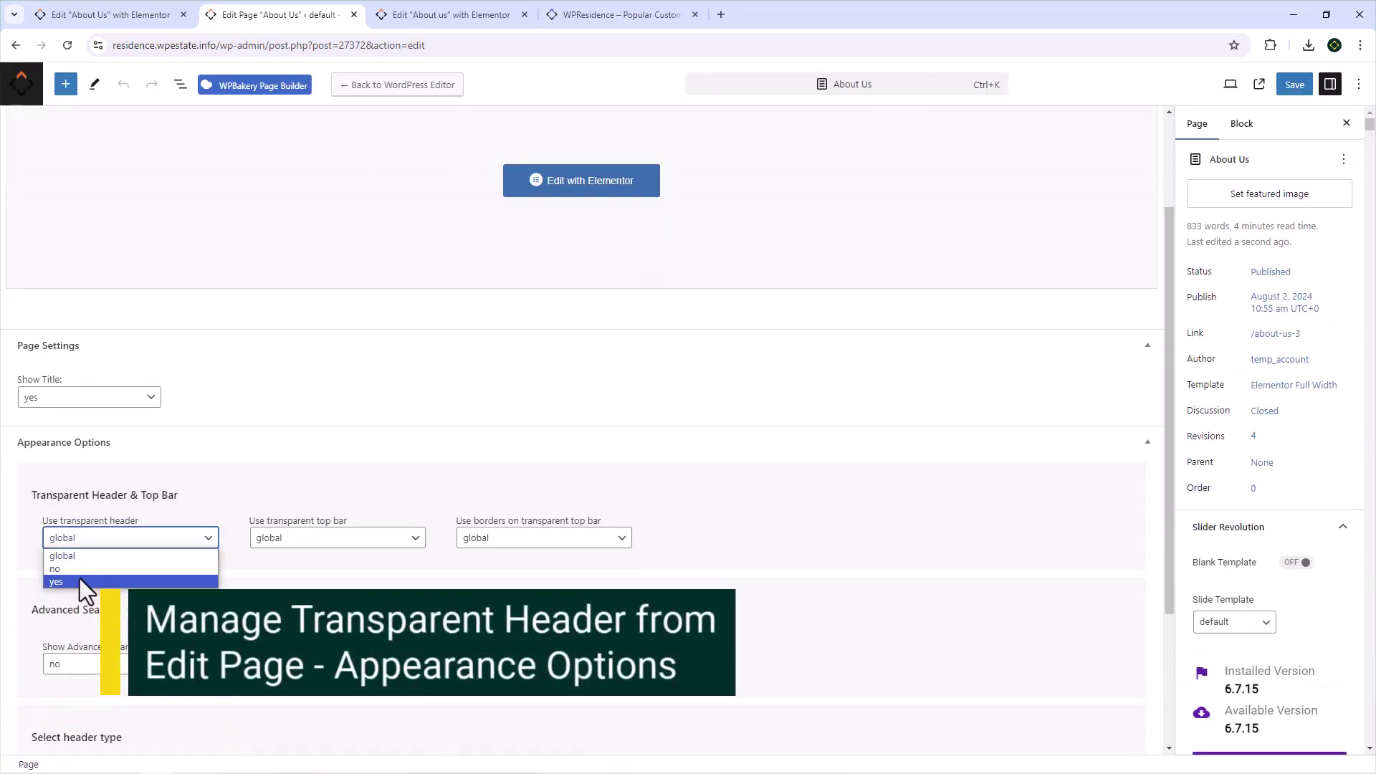
pyautogui.click(80, 572)
pyautogui.click(1295, 86)
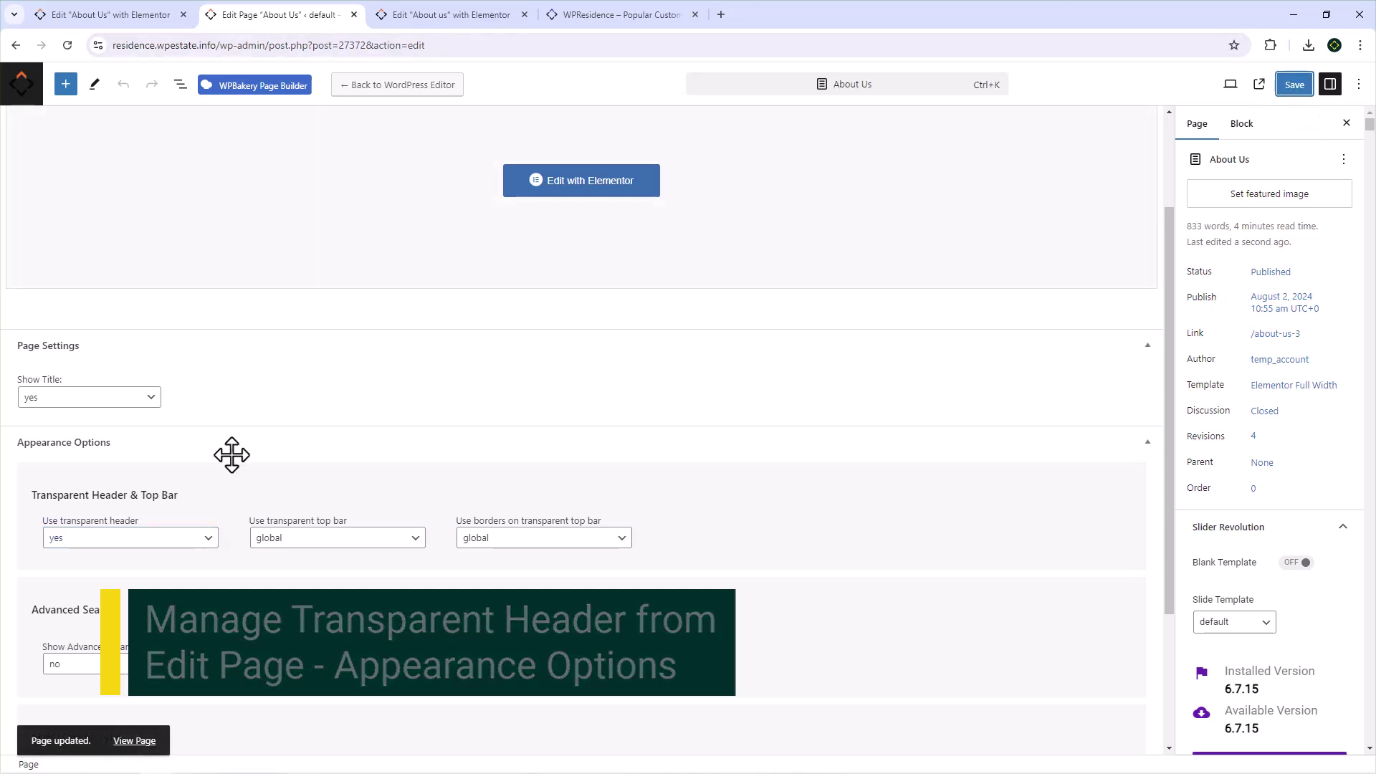
pyautogui.click(128, 740)
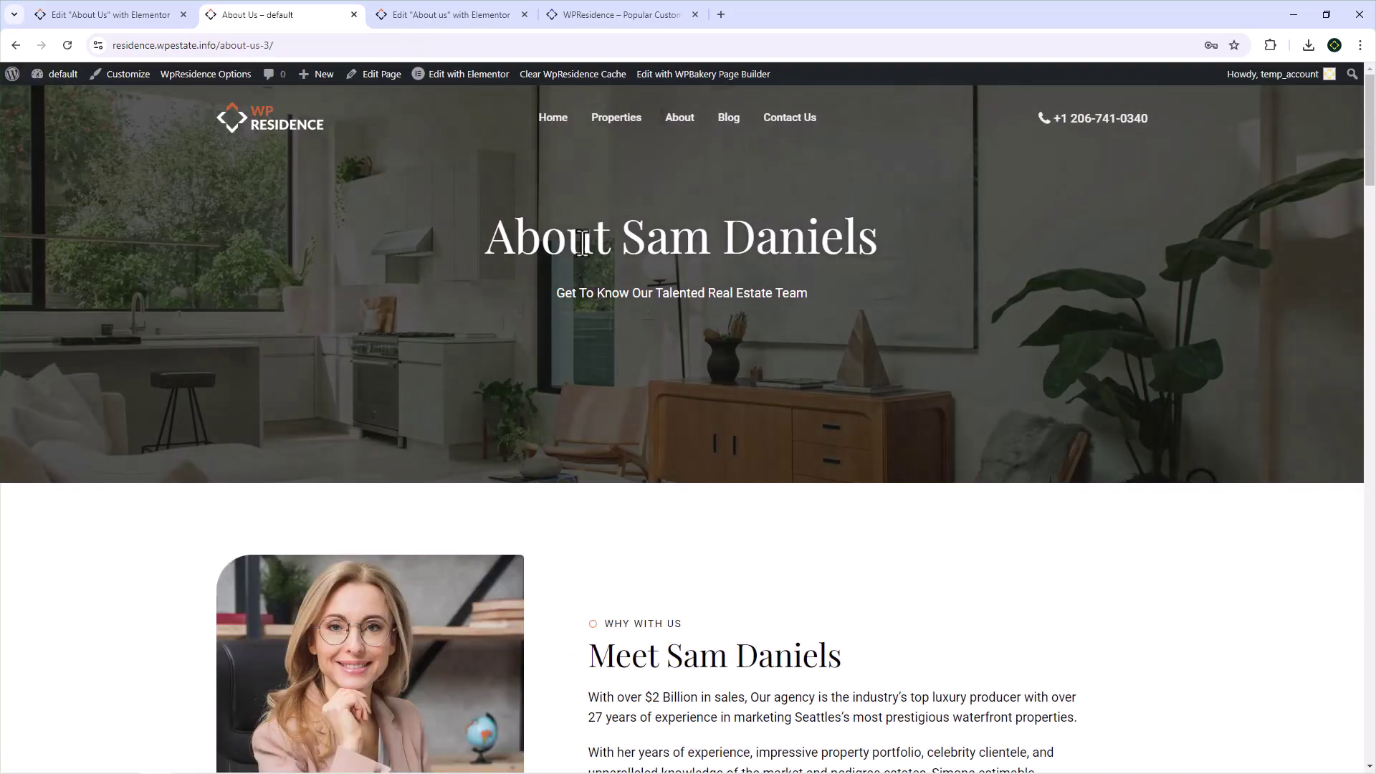
# - Pick about-us.jpg from the Media Library as the hero container's background image
pyautogui.click(101, 16)
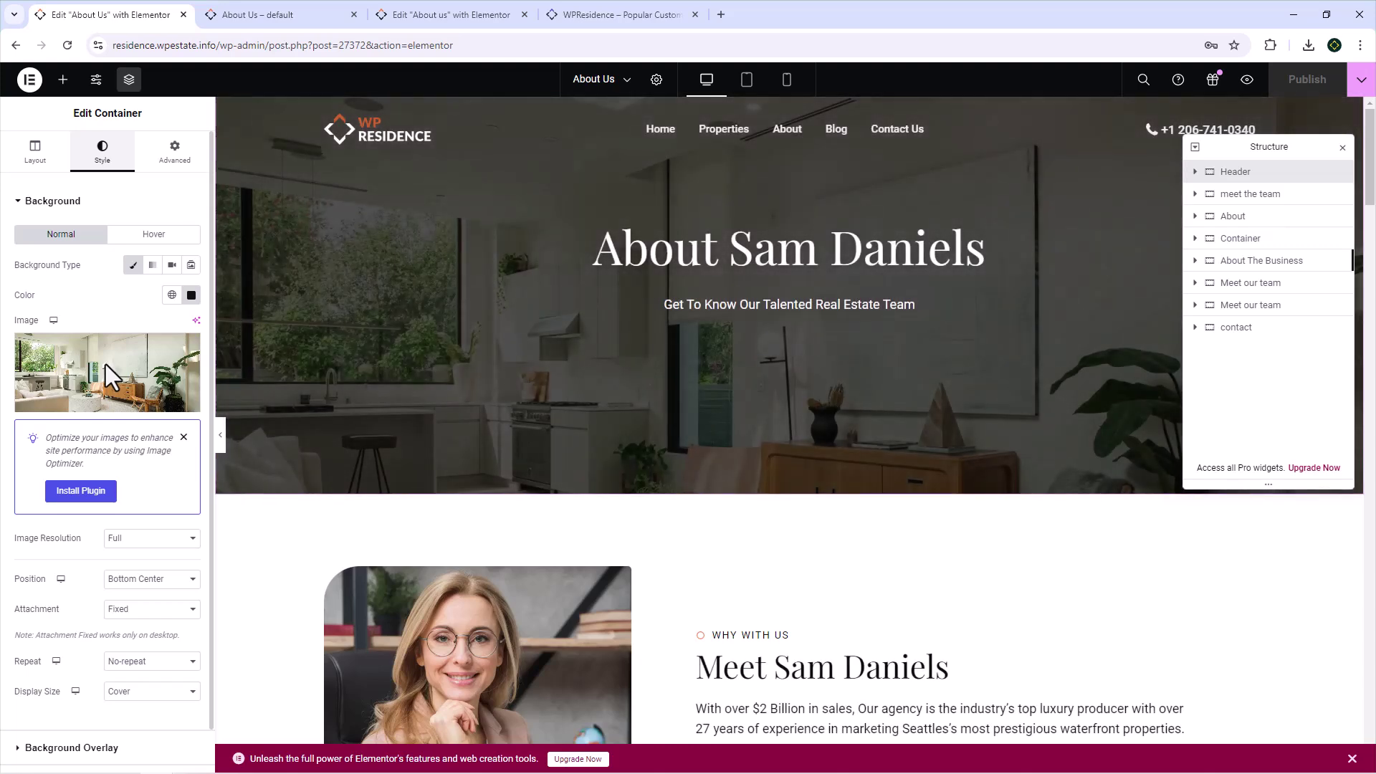
pyautogui.click(105, 364)
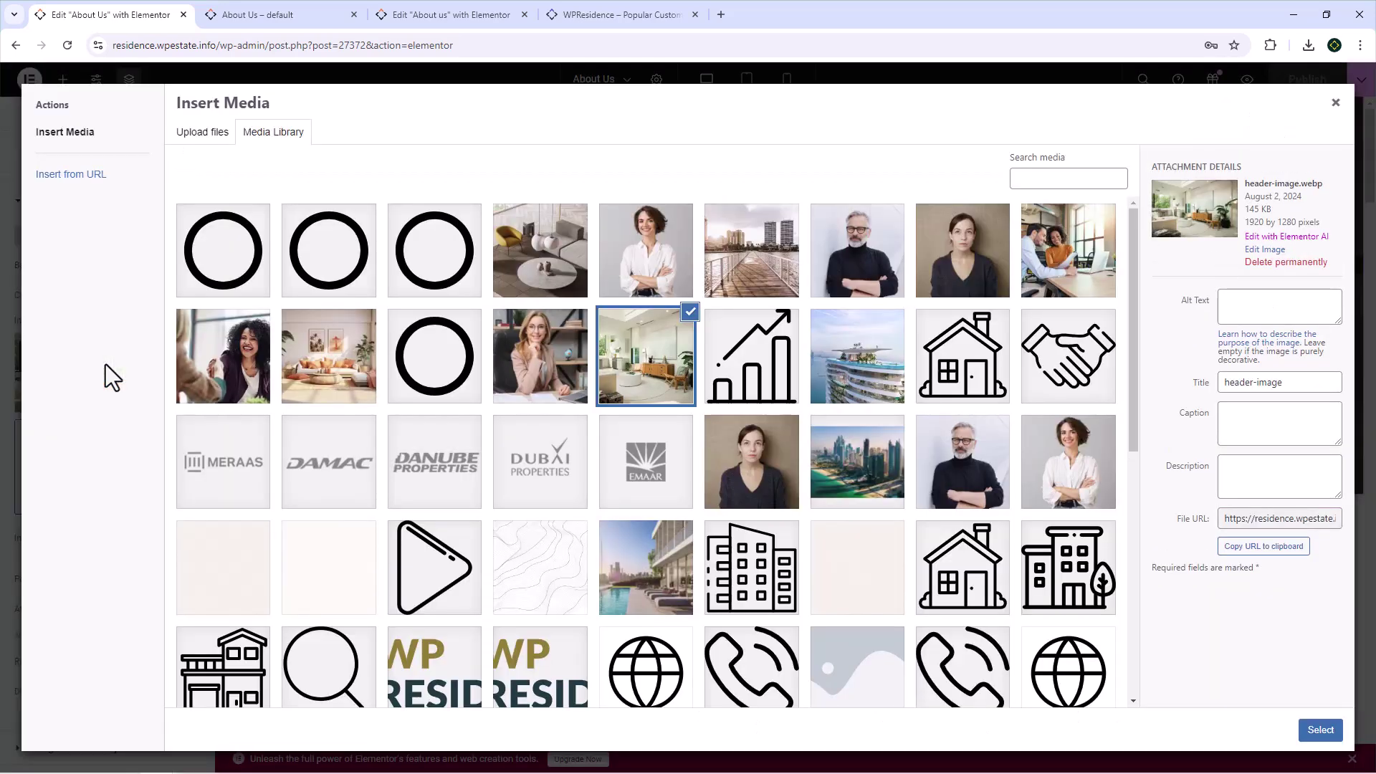
pyautogui.click(564, 257)
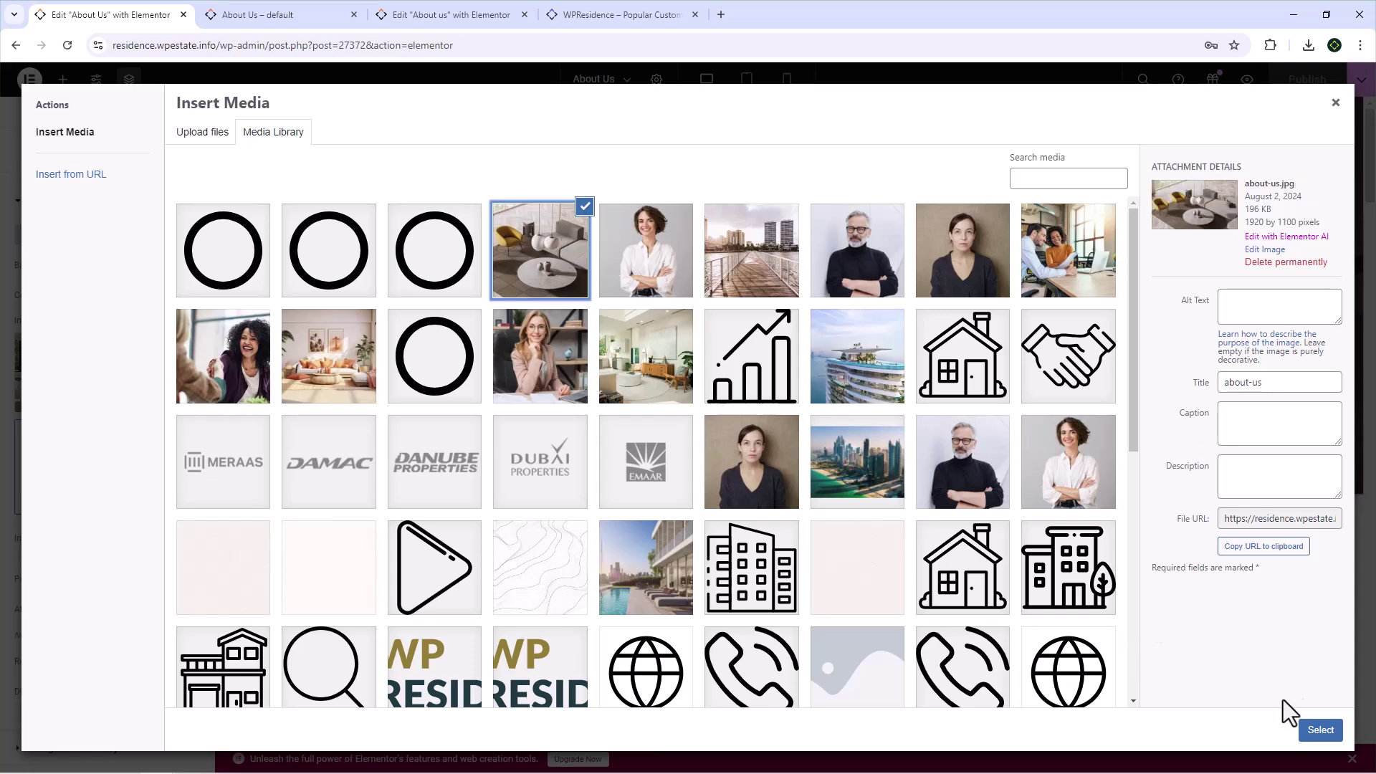
pyautogui.click(1321, 730)
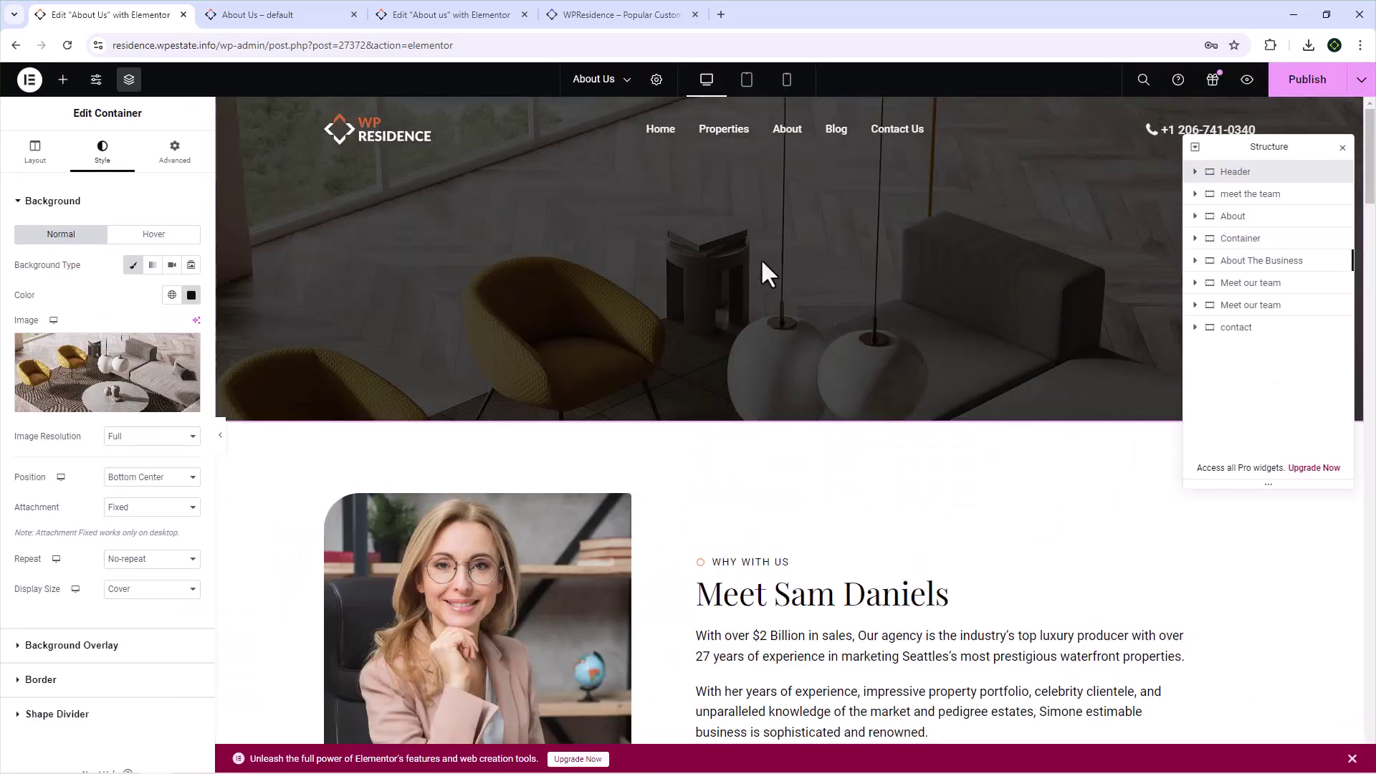
# - Change the hero heading to 'About Us'
pyautogui.click(1195, 171)
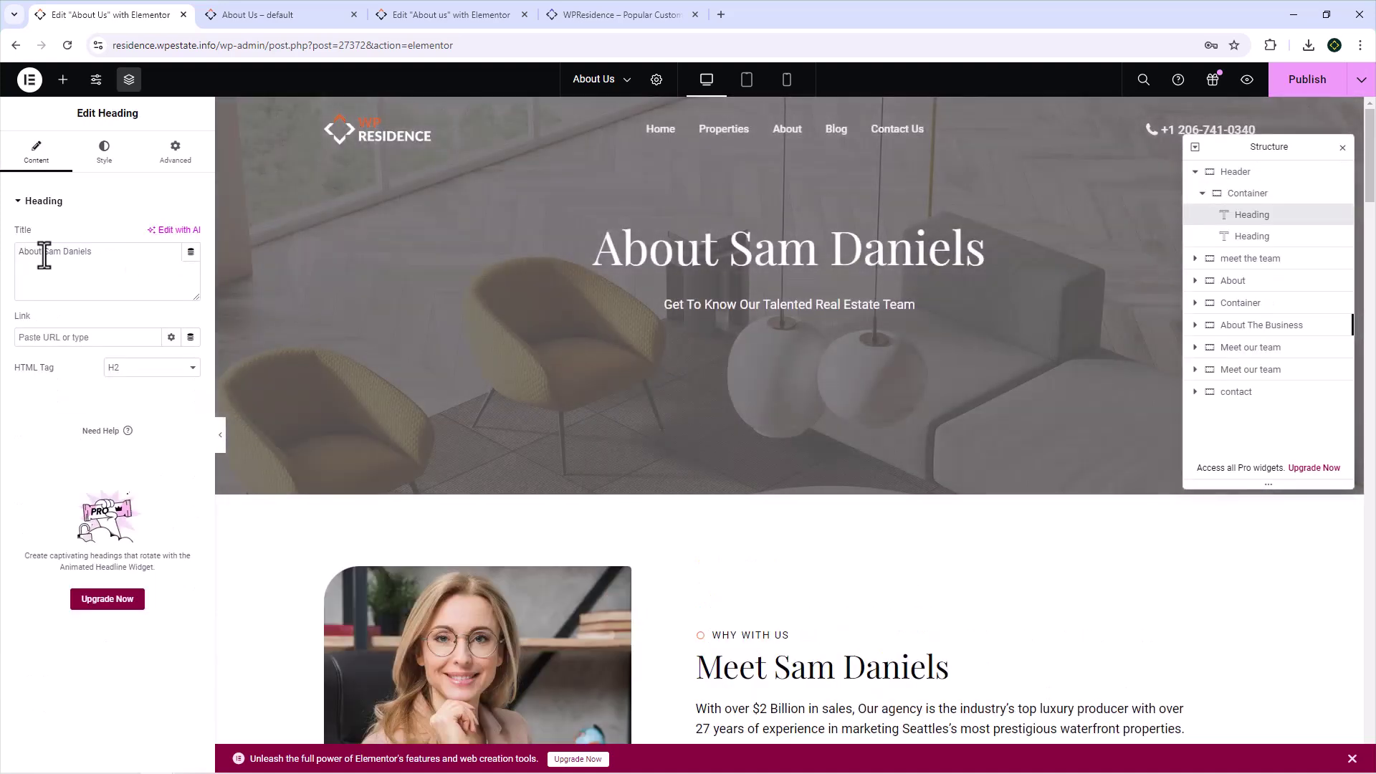
pyautogui.moveTo(46, 251); pyautogui.dragTo(147, 262)
pyautogui.press('BackSpace')
pyautogui.press('BackSpace')
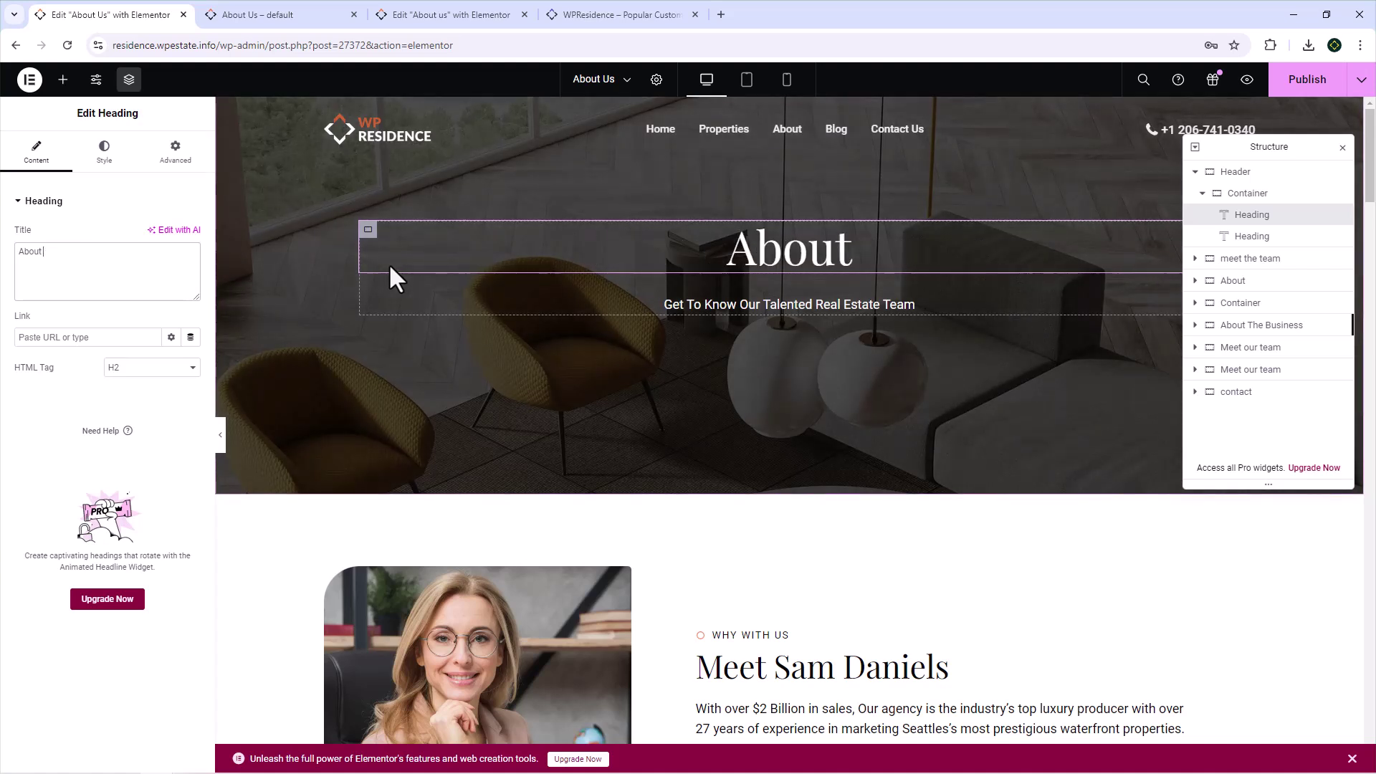
pyautogui.write('Us')
# - Replace the agent's name in the 'Meet' intro heading with a new name
pyautogui.click(737, 308)
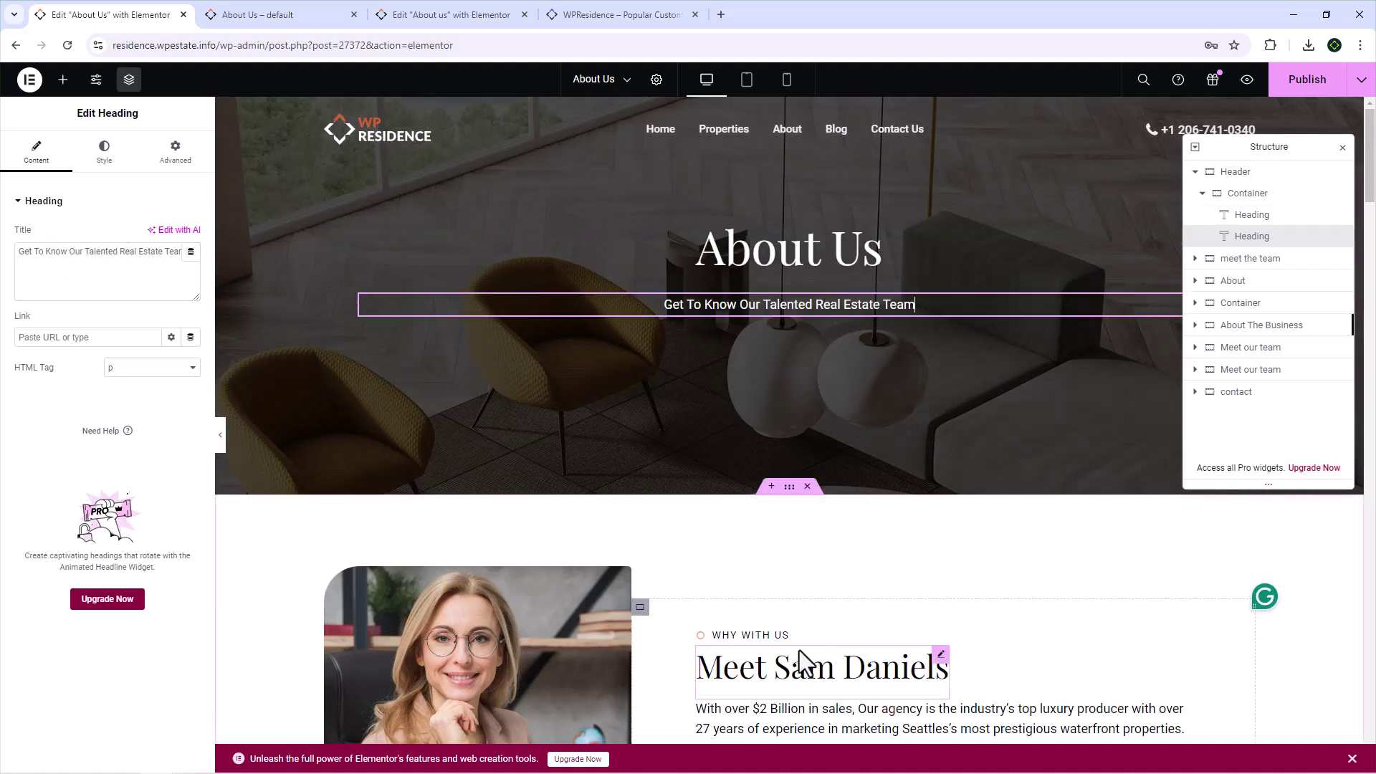
pyautogui.click(780, 665)
pyautogui.moveTo(775, 667); pyautogui.dragTo(971, 672)
pyautogui.write('Hannah Vincent')
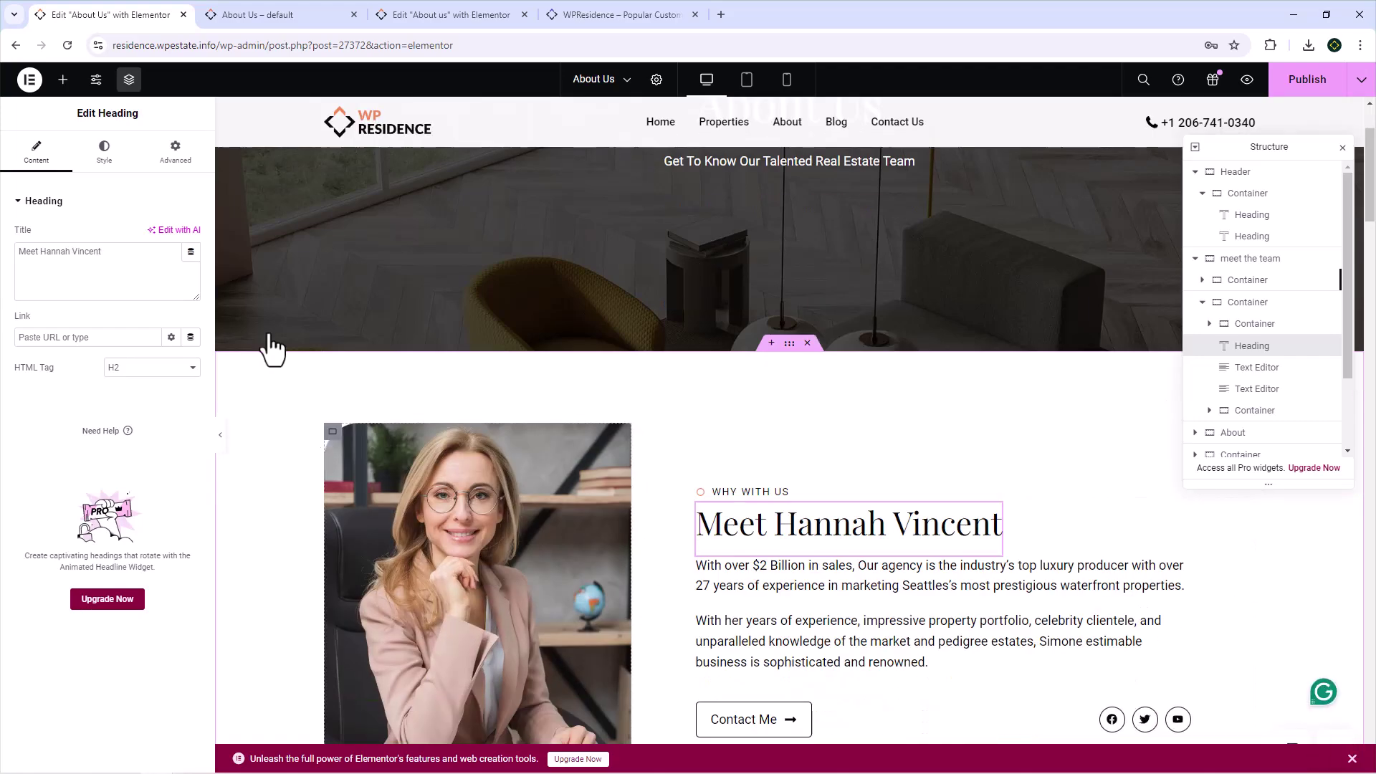
# - Swap the agent photo for the white-shirt portrait and preview the updated page
pyautogui.click(268, 347)
pyautogui.click(104, 152)
pyautogui.click(92, 351)
pyautogui.click(659, 258)
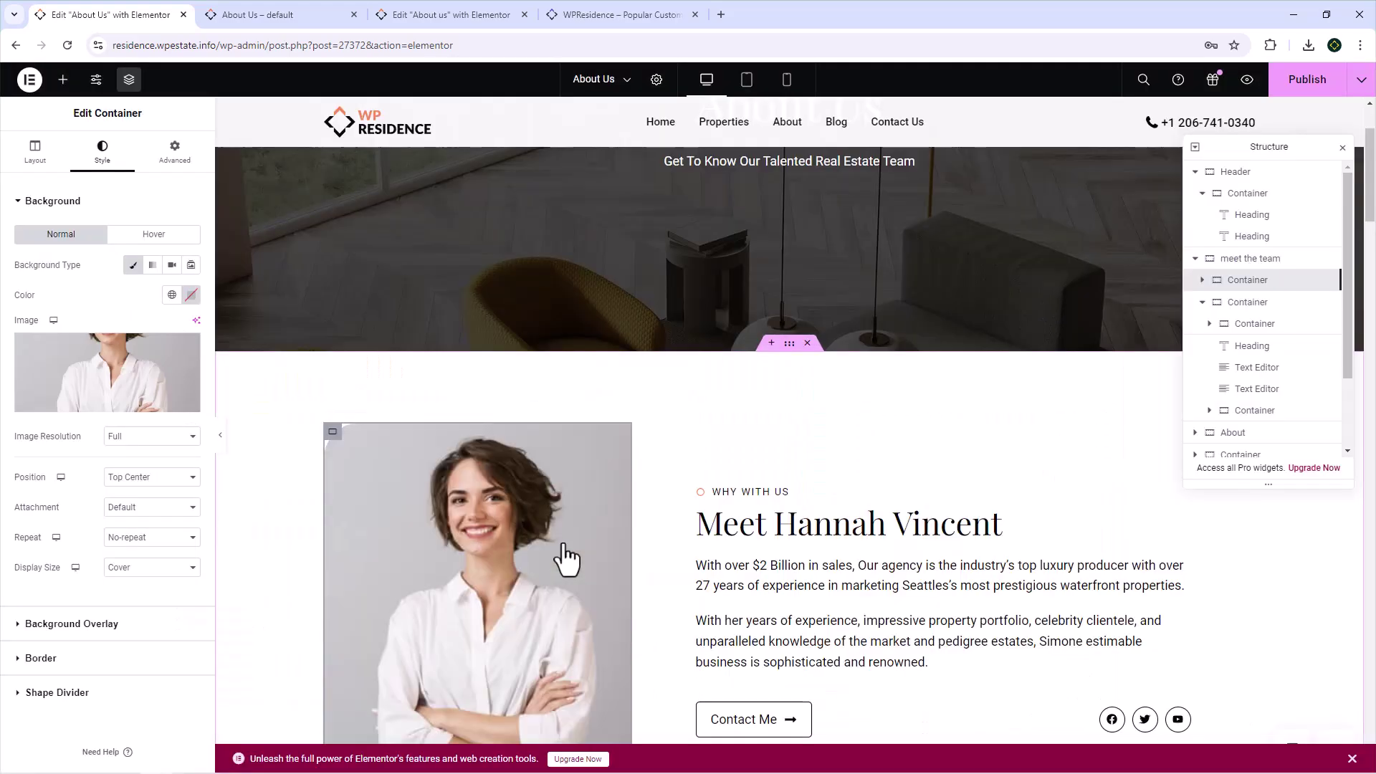
pyautogui.scroll(-3, 1008, 529)
pyautogui.click(258, 14)
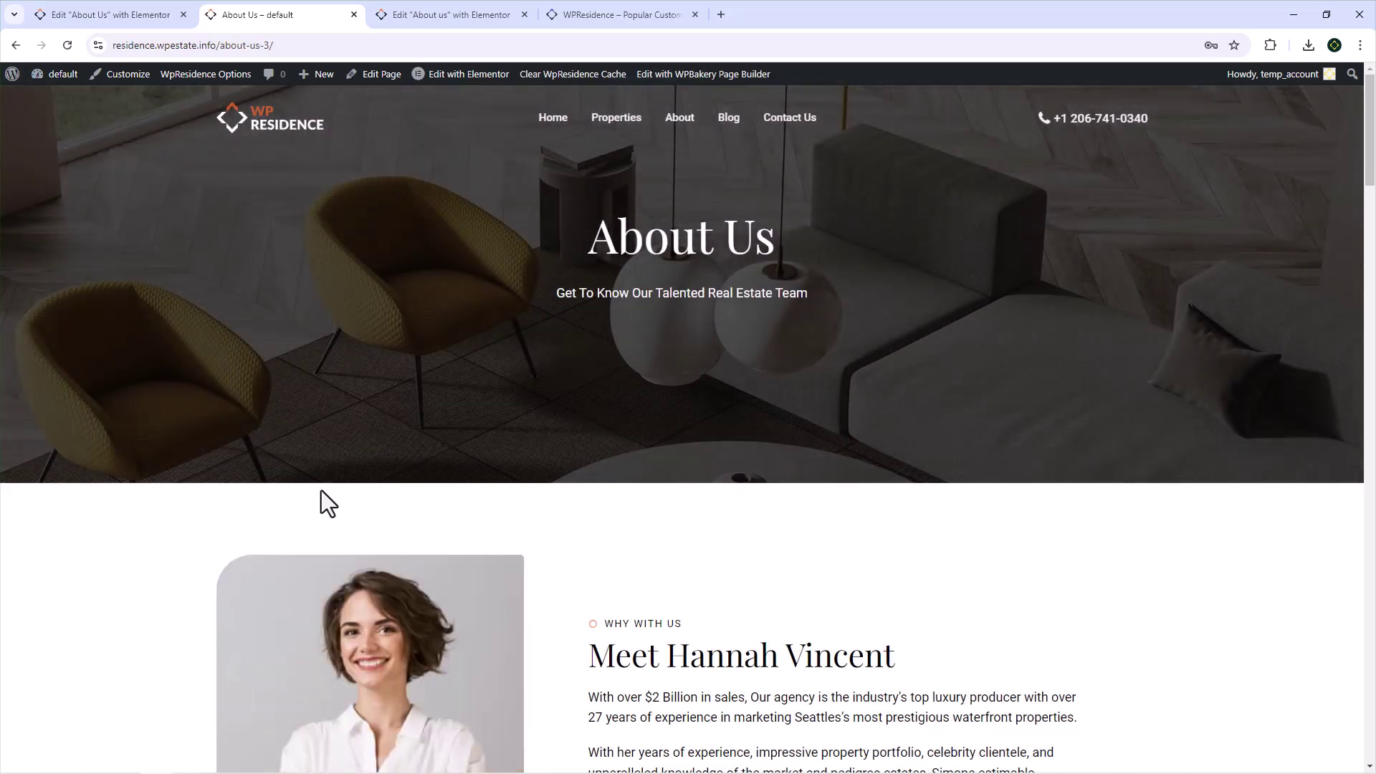
pyautogui.scroll(-15, 319, 492)
pyautogui.scroll(-8, 325, 487)
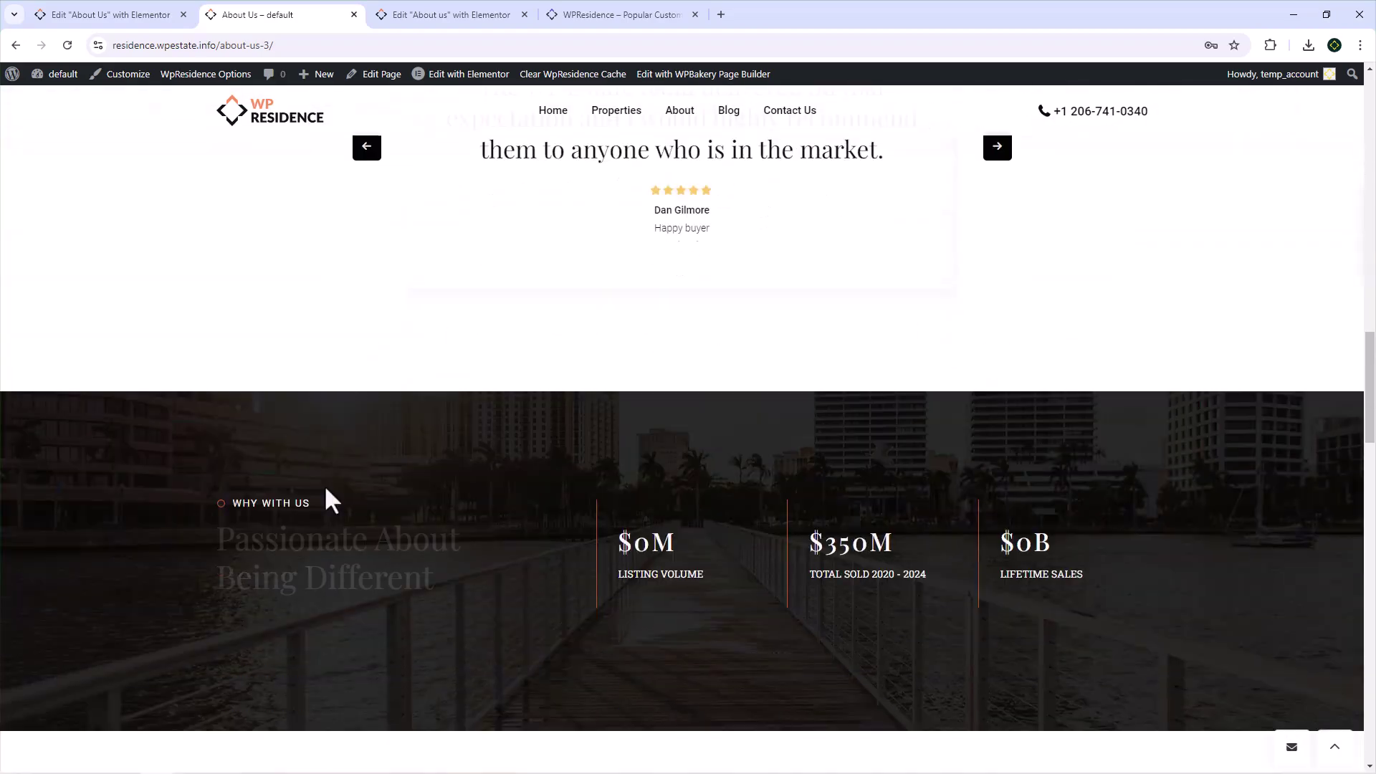
pyautogui.scroll(-5, 324, 484)
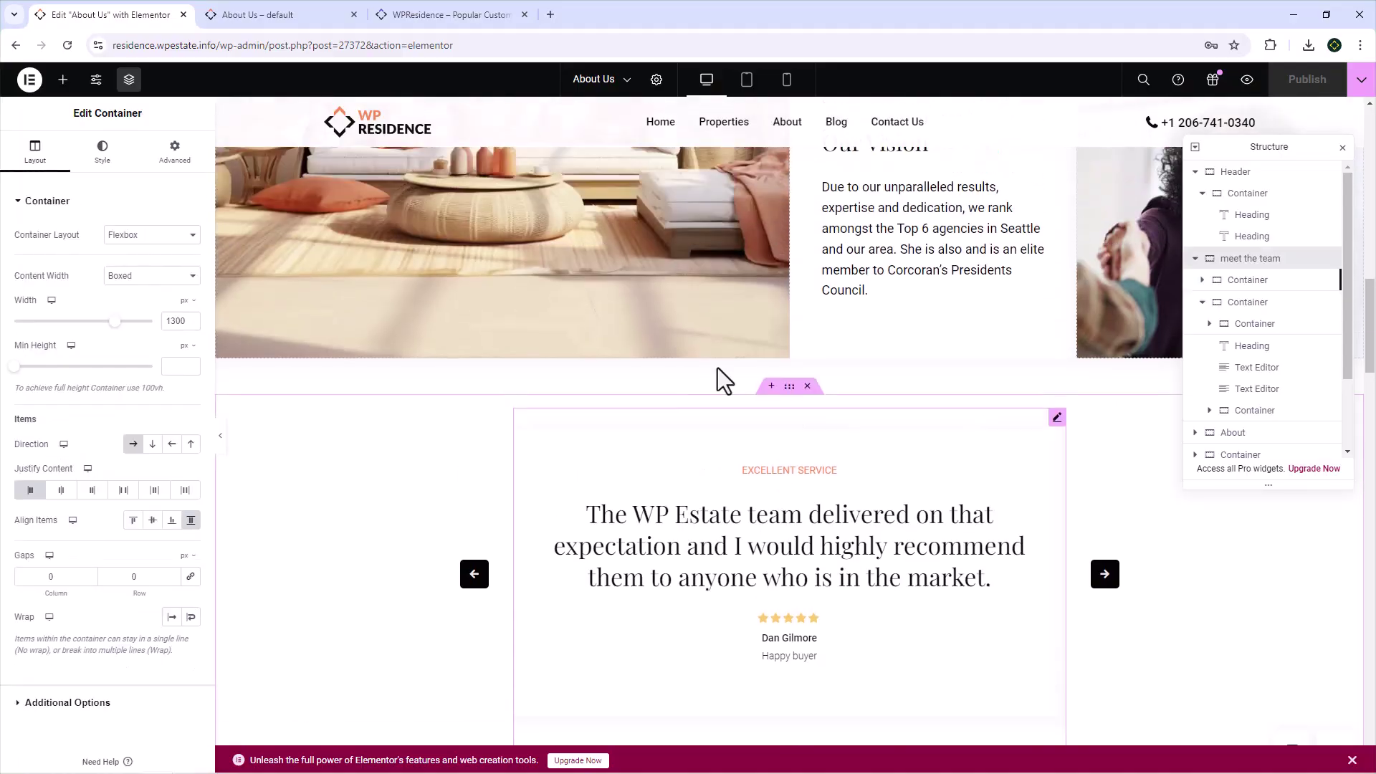
# - Delete the old testimonial slider section from the About Us page
pyautogui.scroll(8, 793, 494)
pyautogui.scroll(-4, 794, 489)
pyautogui.scroll(-10, 794, 489)
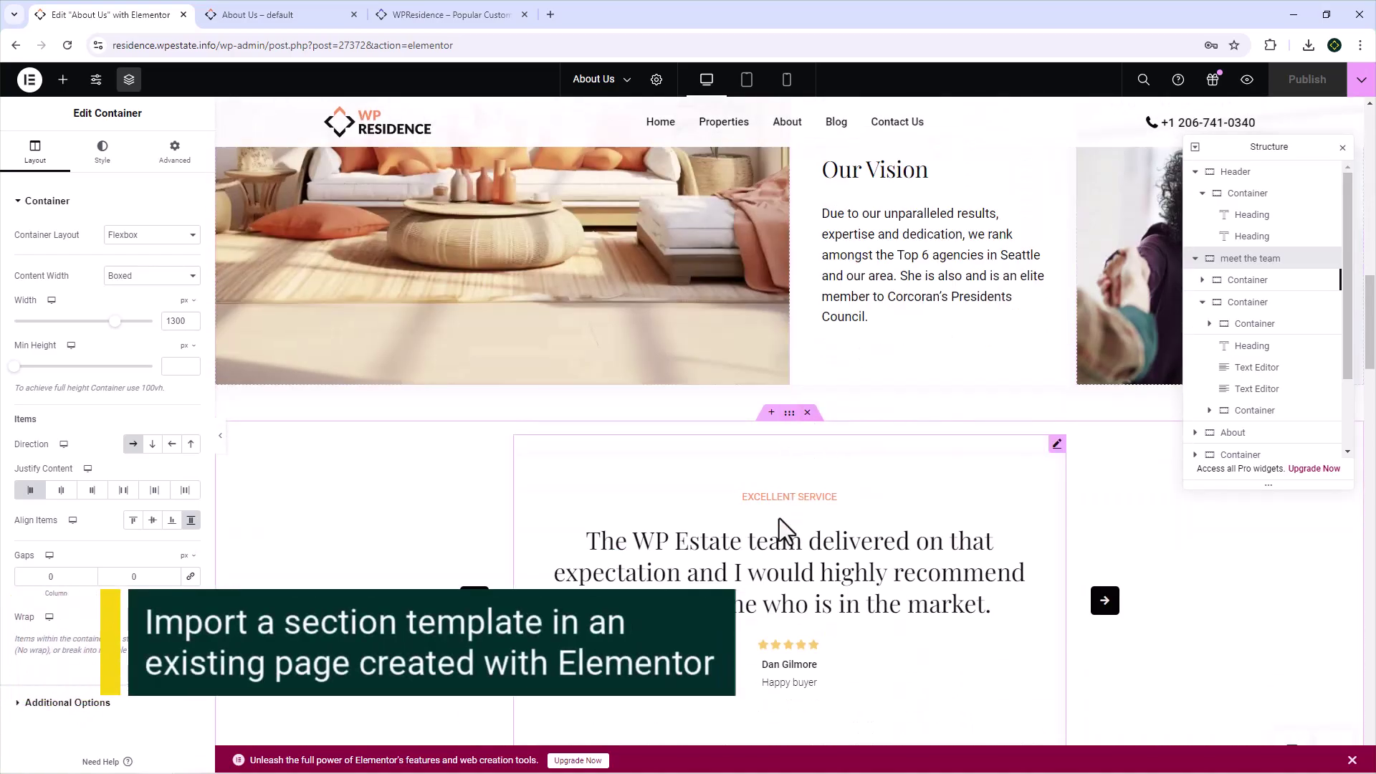
pyautogui.click(789, 439)
pyautogui.click(808, 412)
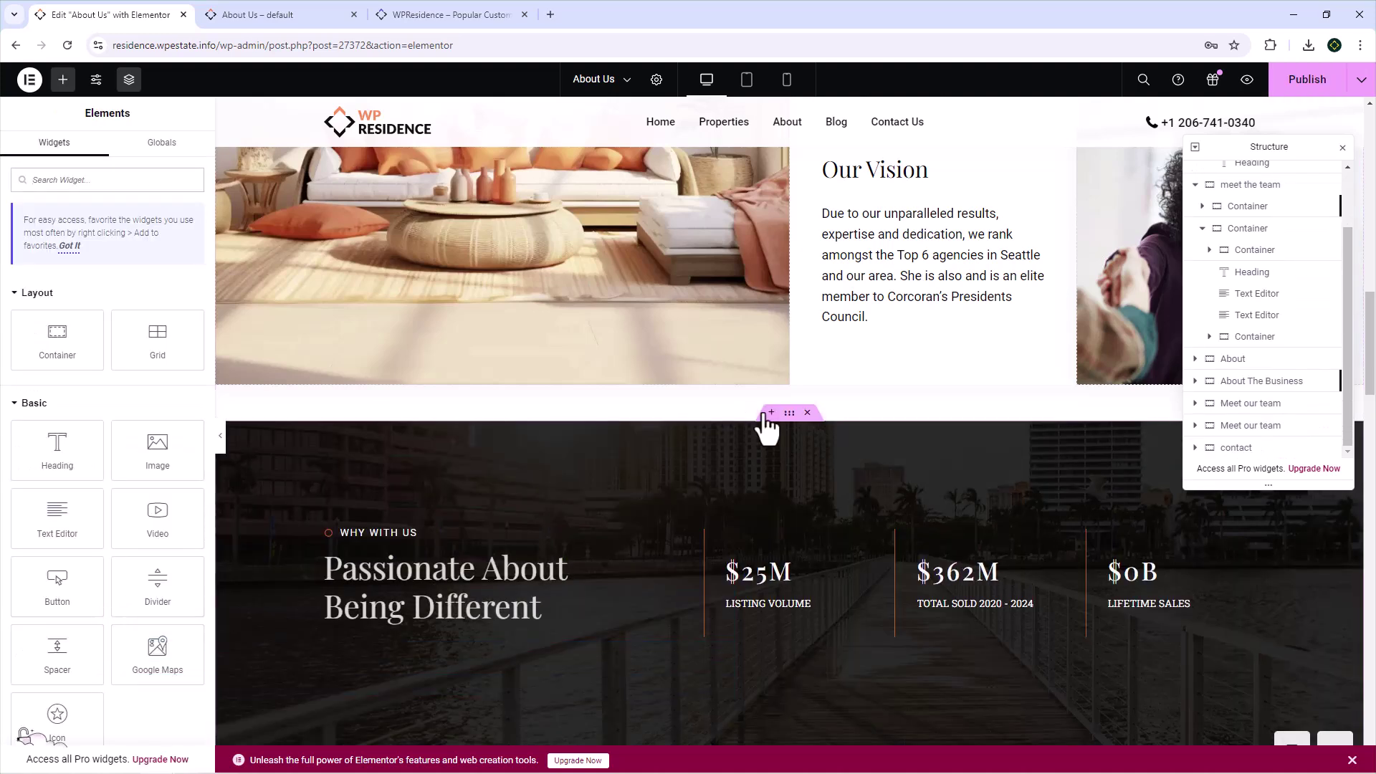
# - Insert the three-card Testimonials template from the WPResidence library, filtered by Testimonials
pyautogui.click(768, 414)
pyautogui.click(840, 488)
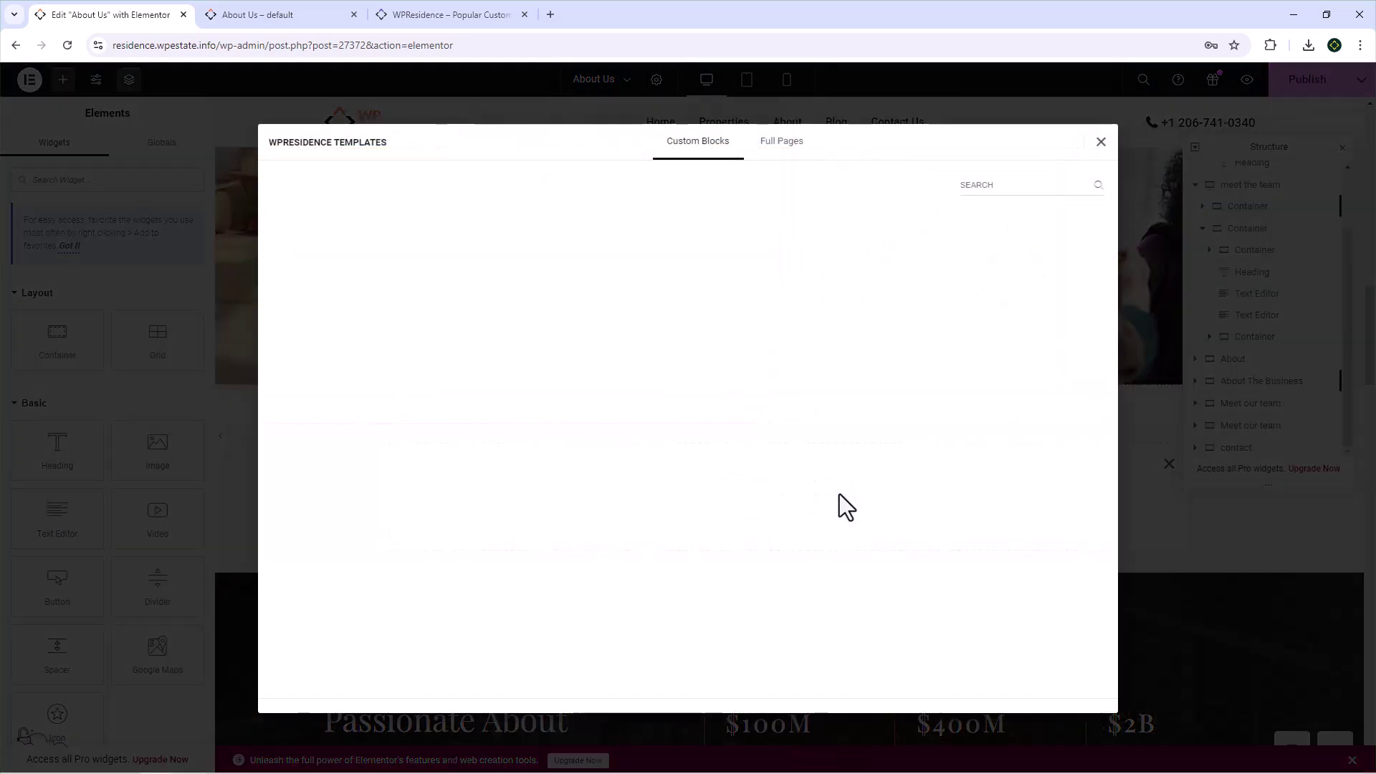
pyautogui.click(319, 188)
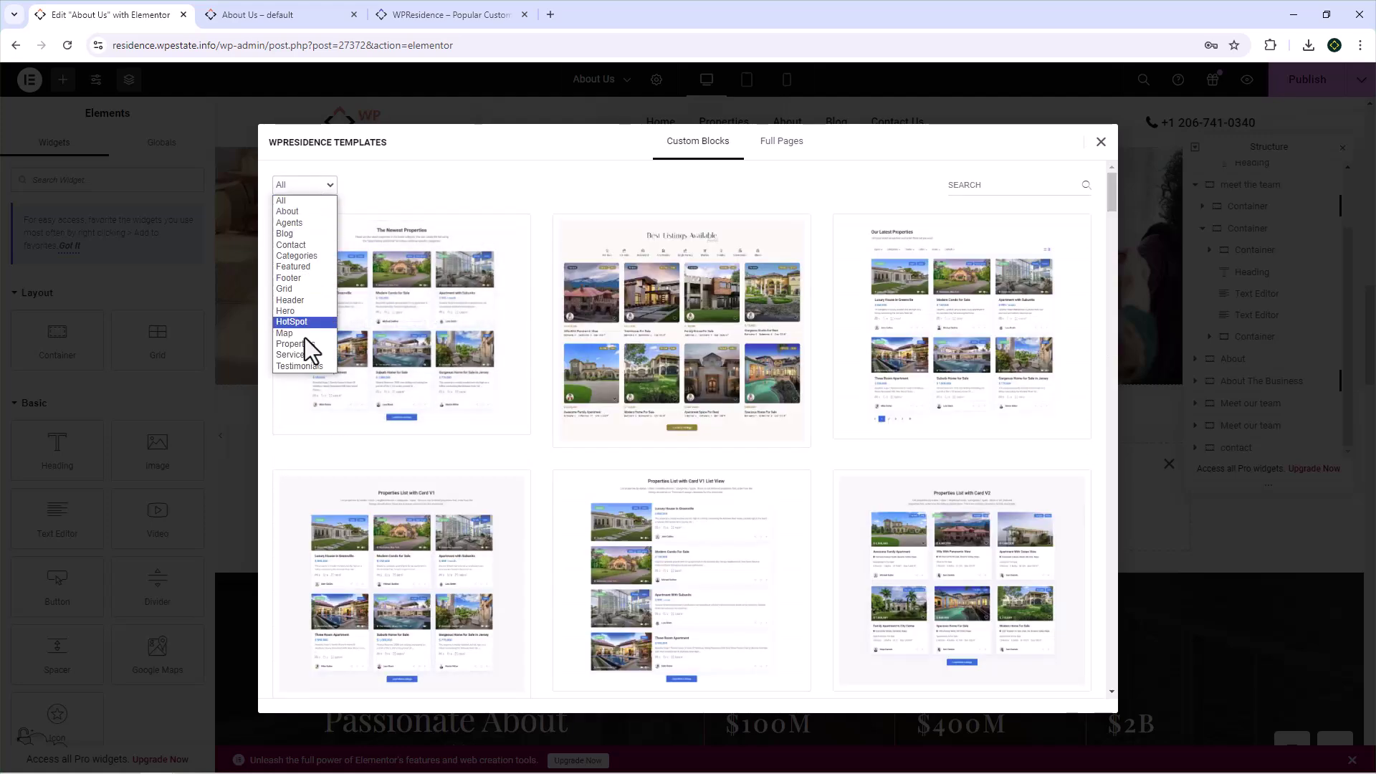
pyautogui.click(299, 366)
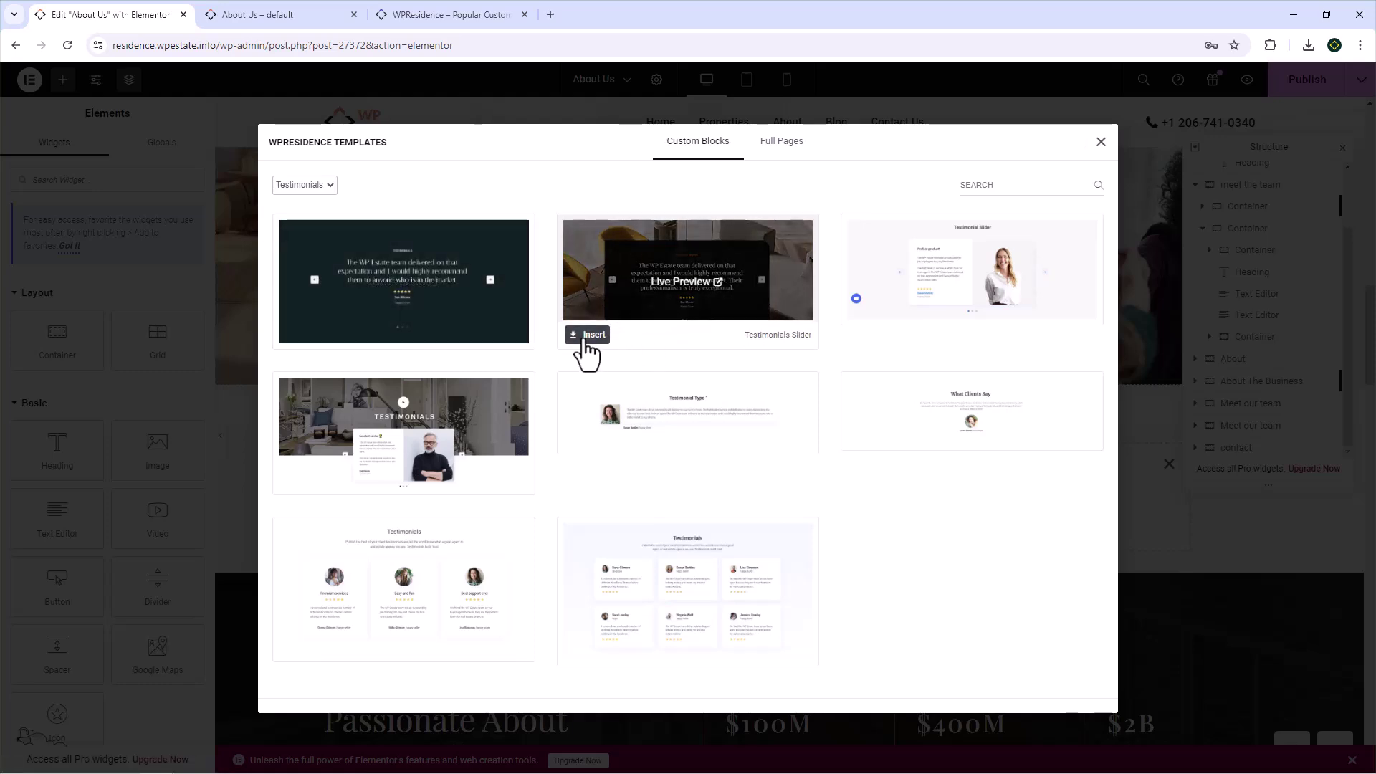
pyautogui.click(303, 651)
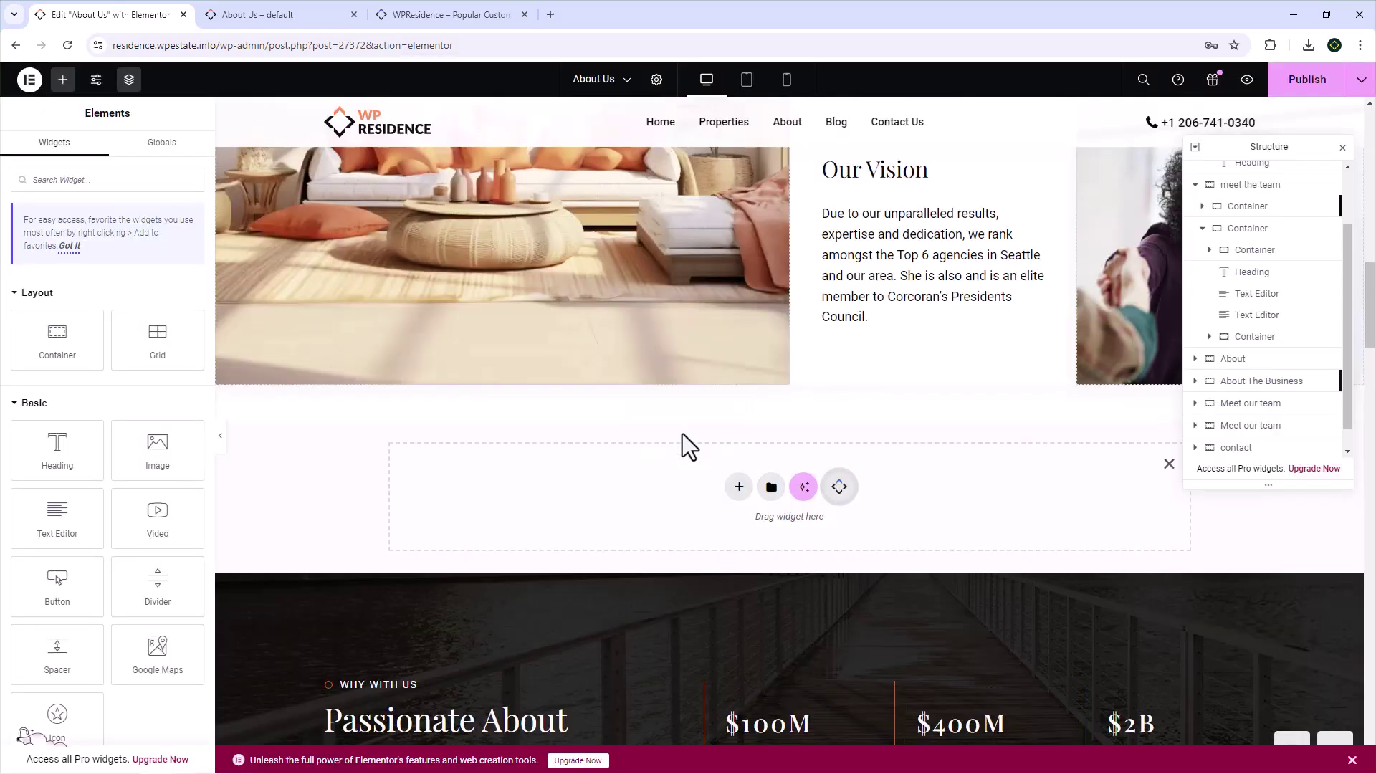
# - Drag the inserted three-card Testimonials section in the Navigator to sit right after About
pyautogui.scroll(-5, 725, 506)
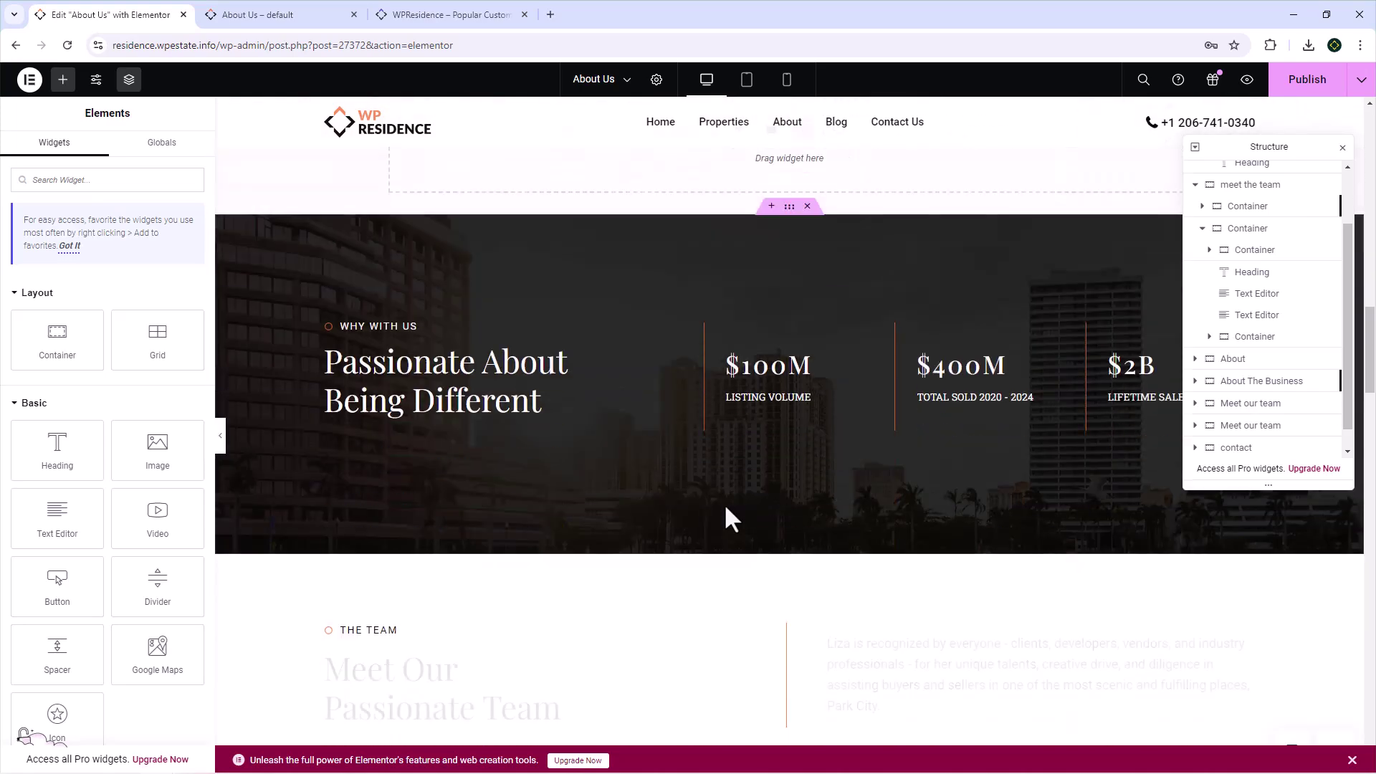
pyautogui.scroll(-20, 725, 506)
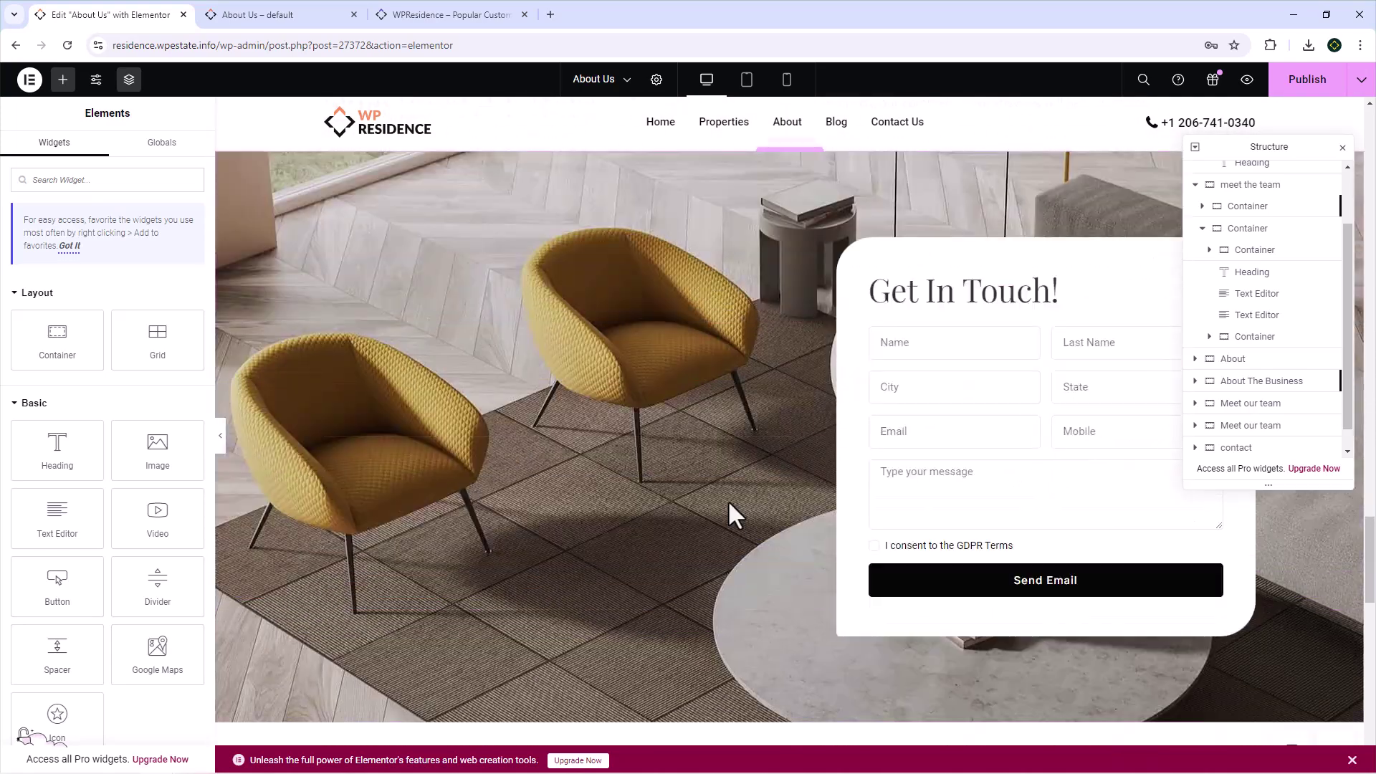
pyautogui.scroll(-6, 729, 500)
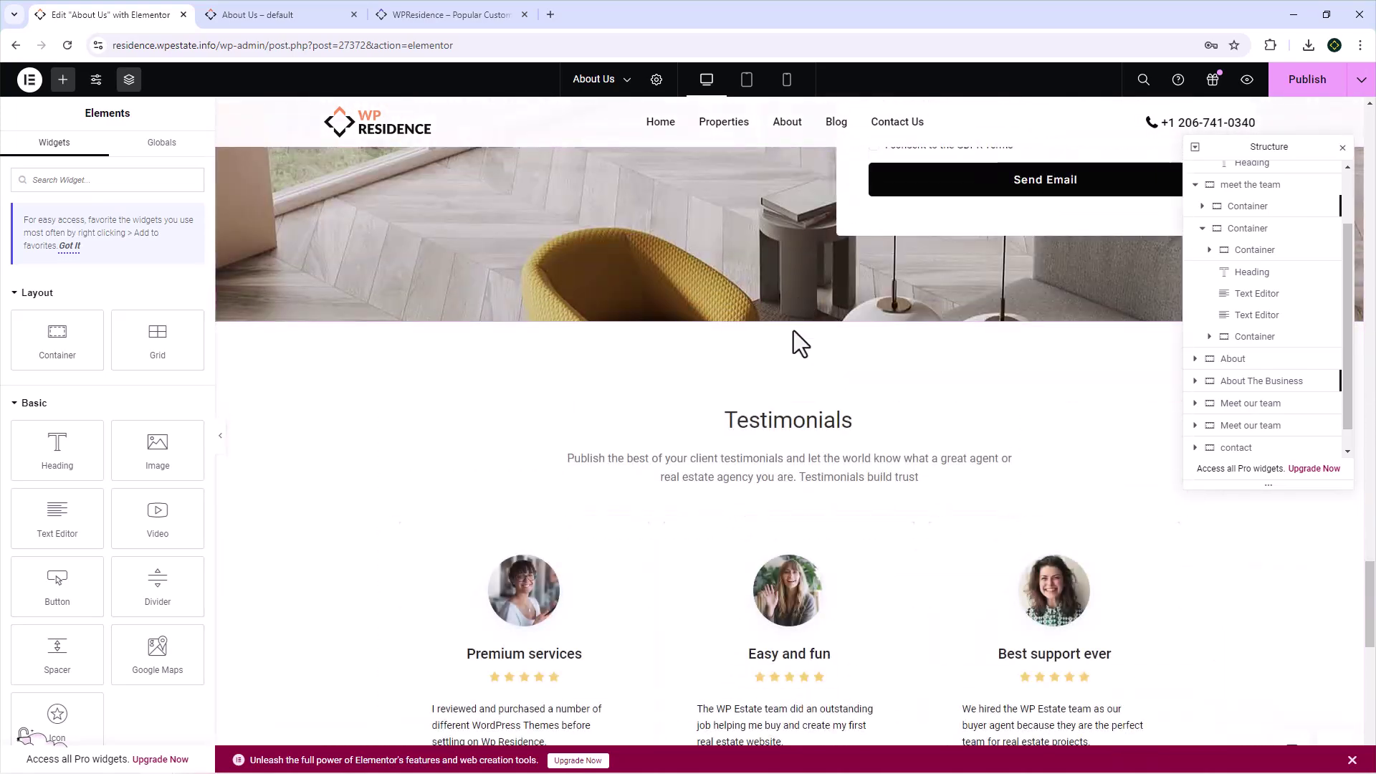
pyautogui.click(790, 316)
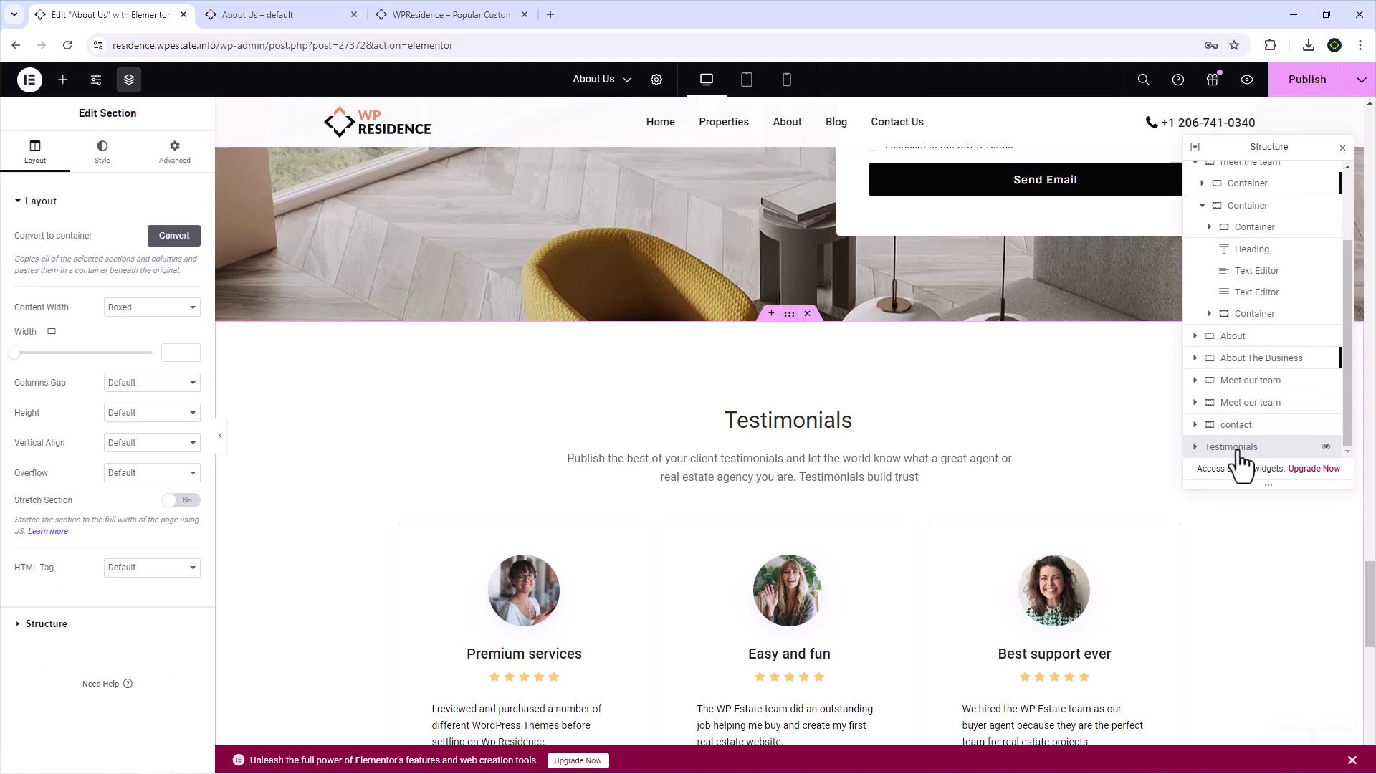
pyautogui.moveTo(1233, 449); pyautogui.dragTo(1218, 321)
pyautogui.moveTo(1009, 360); pyautogui.dragTo(807, 497)
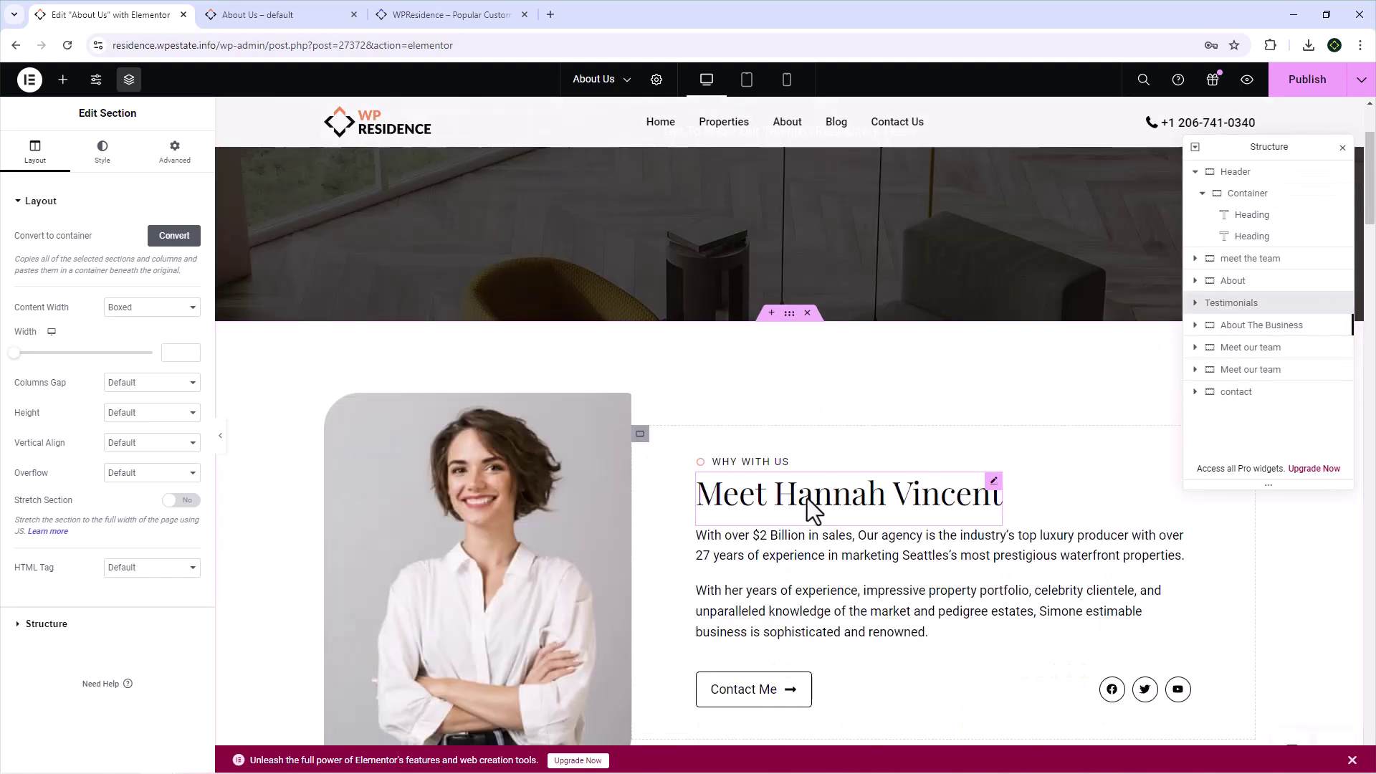
# - Remove the leftover empty 'Drag widget here' section and check a testimonial card
pyautogui.scroll(-15, 807, 498)
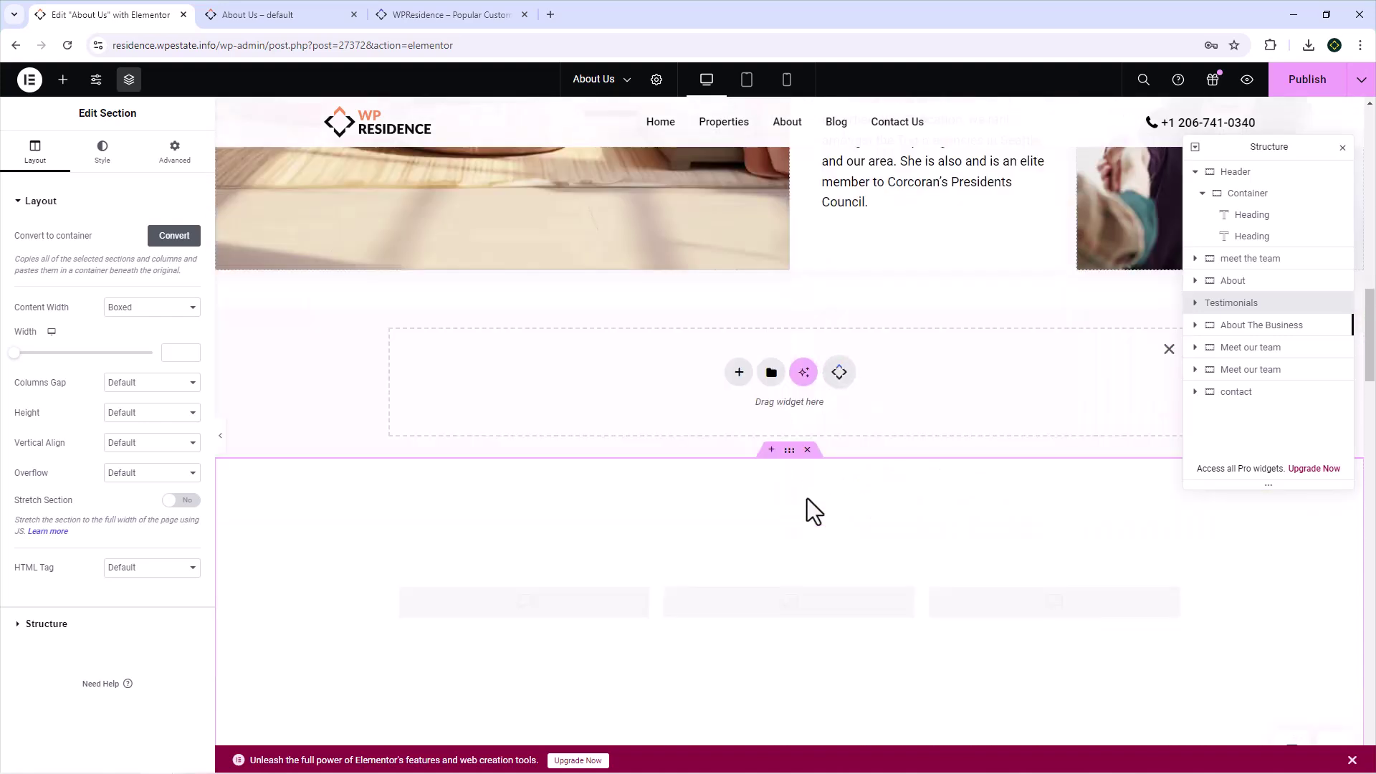
pyautogui.click(1169, 349)
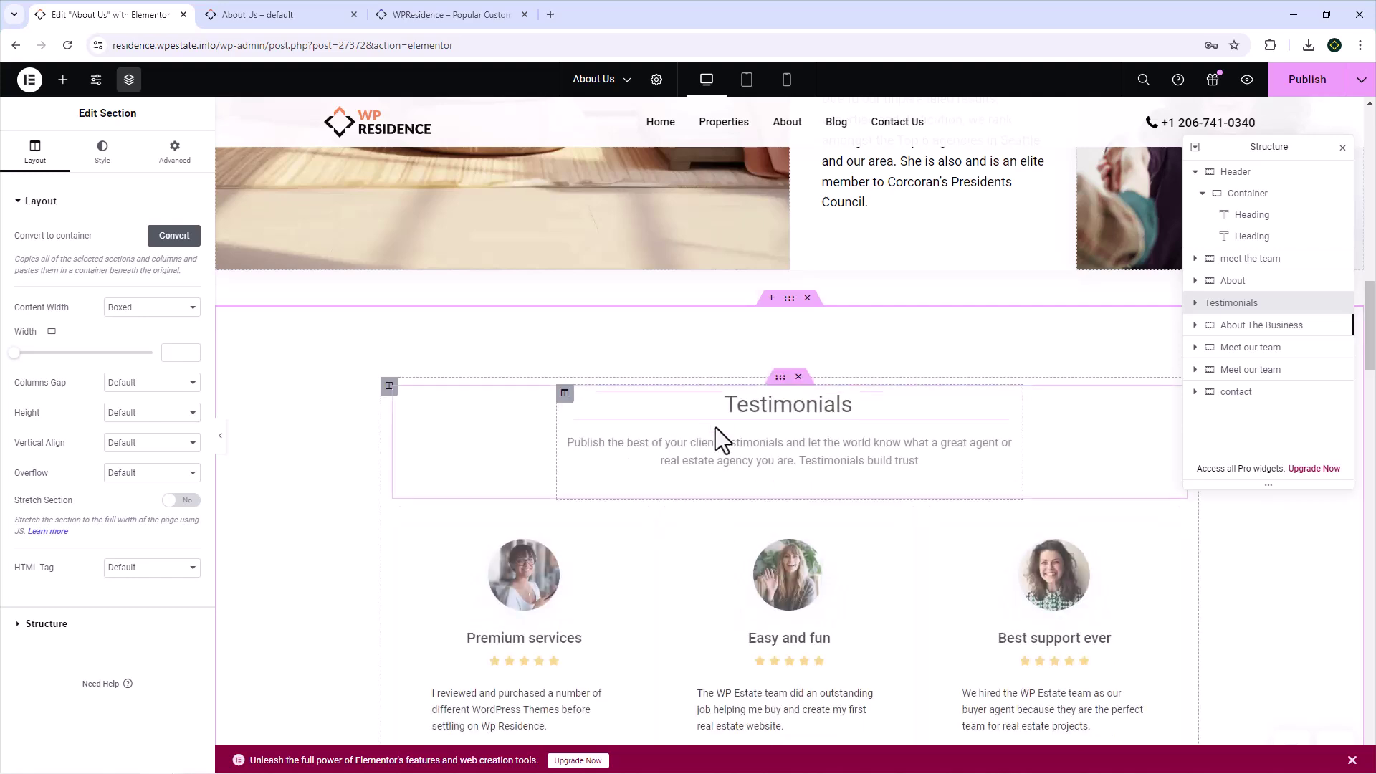
pyautogui.scroll(-2, 715, 435)
pyautogui.click(789, 493)
# - Publish the updated About Us page
pyautogui.scroll(-4, 785, 466)
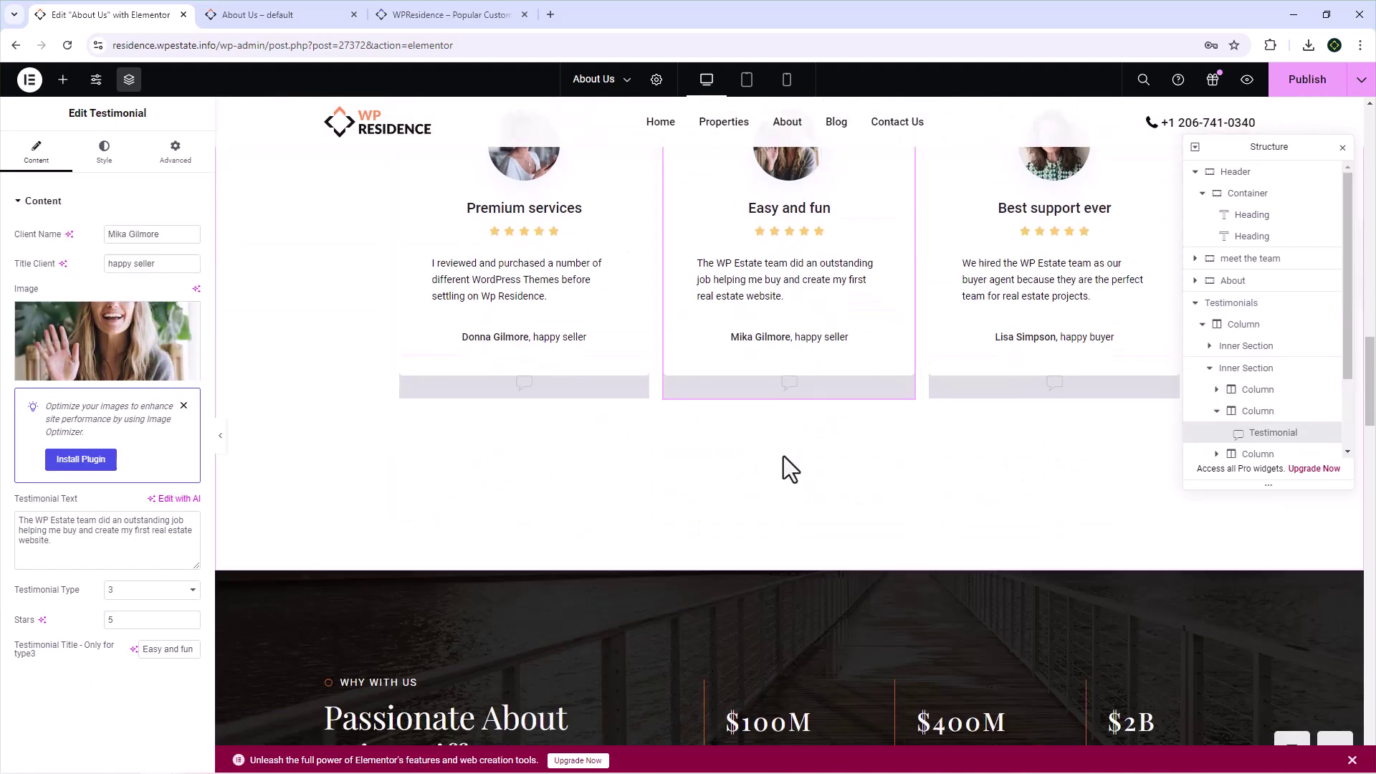
pyautogui.scroll(3, 784, 456)
pyautogui.click(1306, 85)
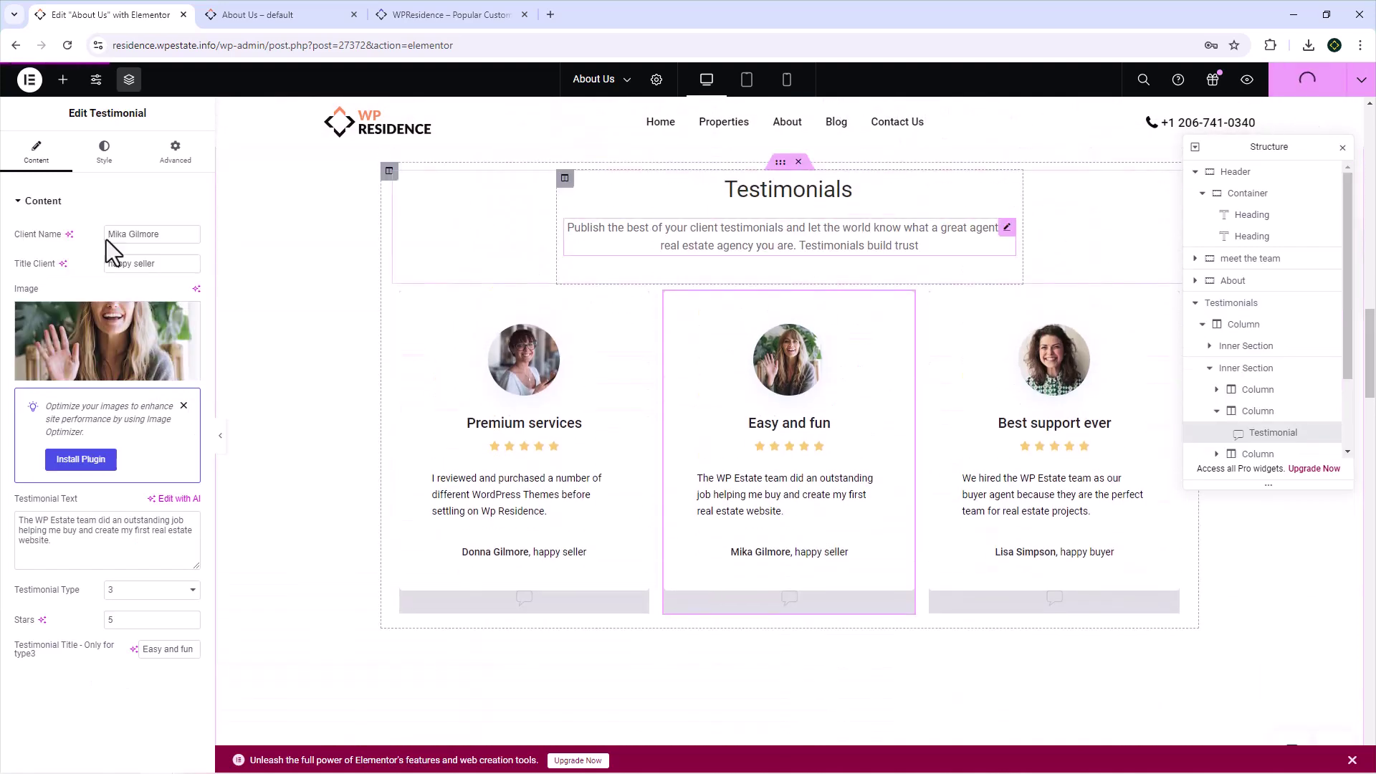
# - On the live About Us tab, scroll past Our Mission and Our Vision to the three testimonial cards
pyautogui.hotkey('ctrl', 'Tab')
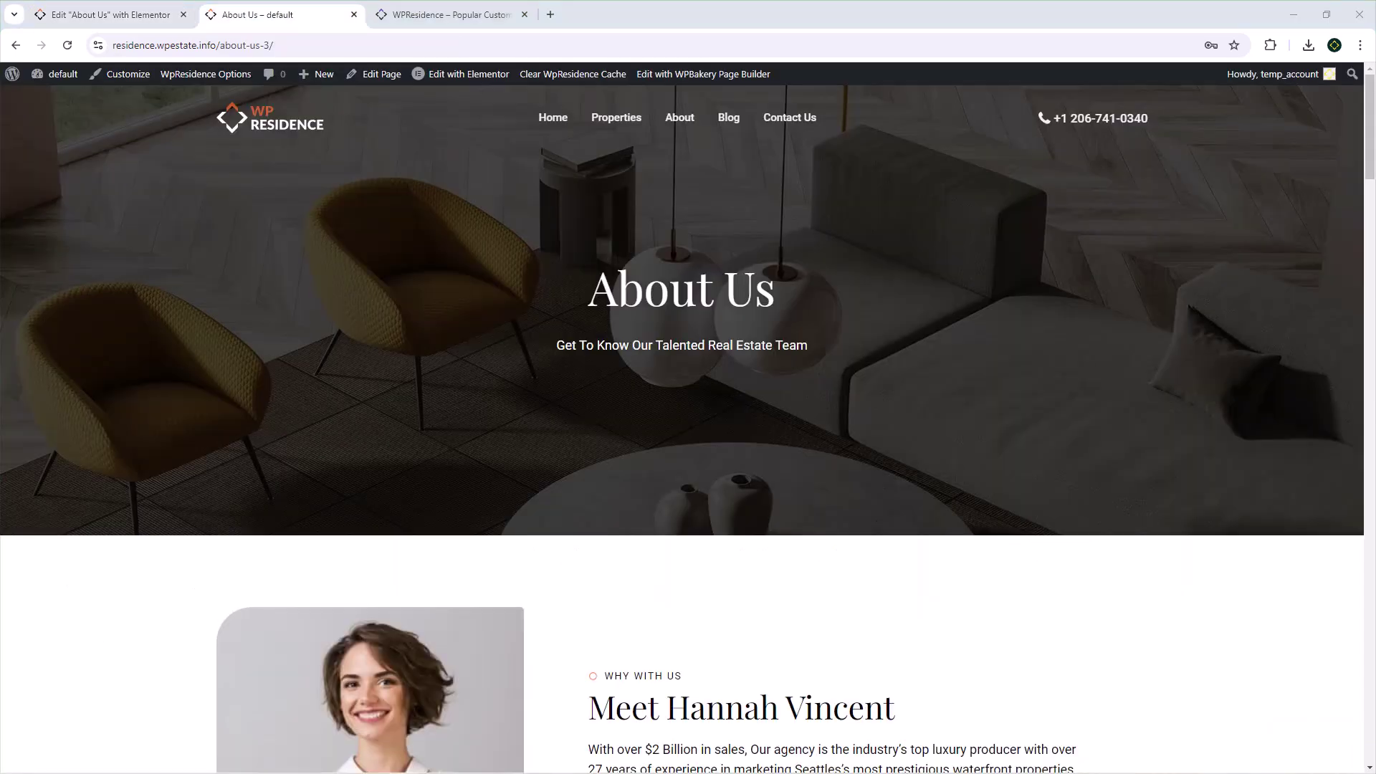
pyautogui.scroll(-10, 867, 406)
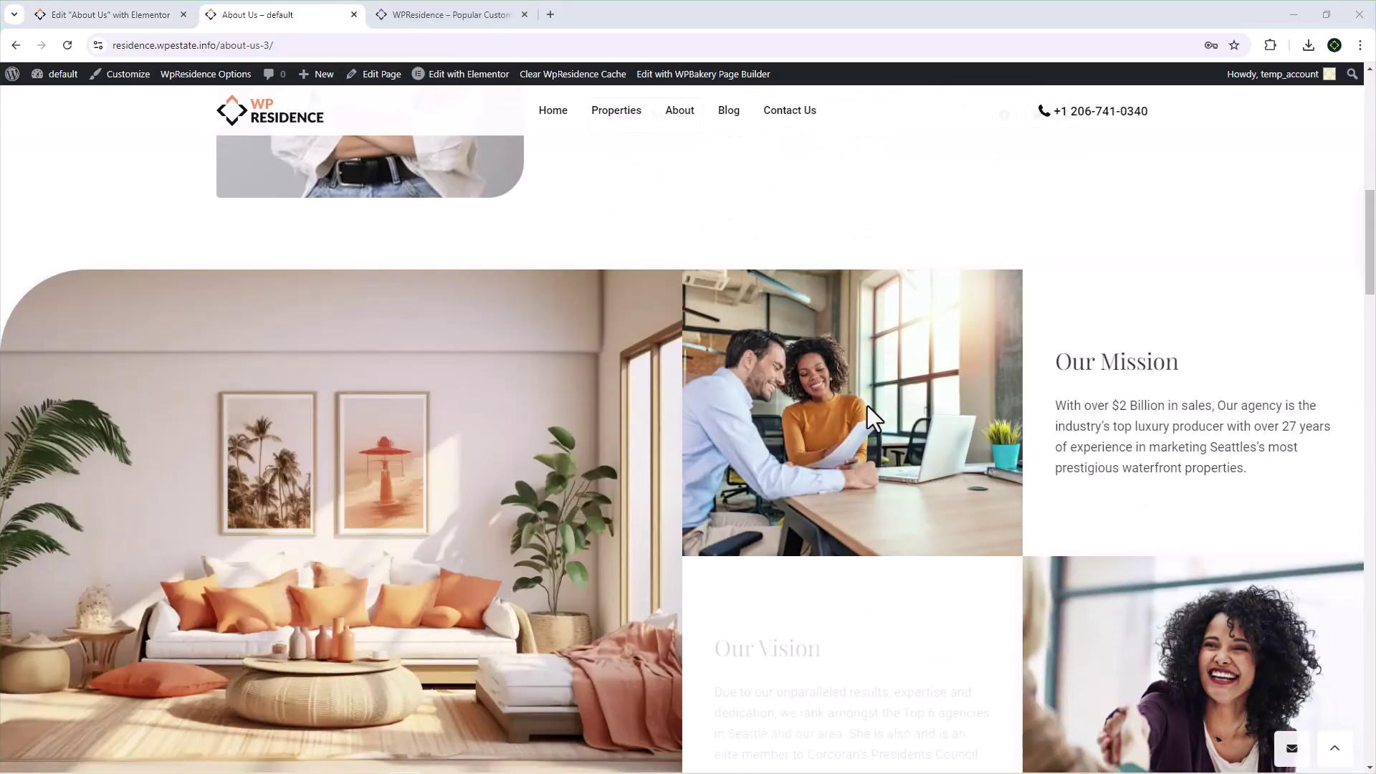
pyautogui.scroll(-3, 867, 406)
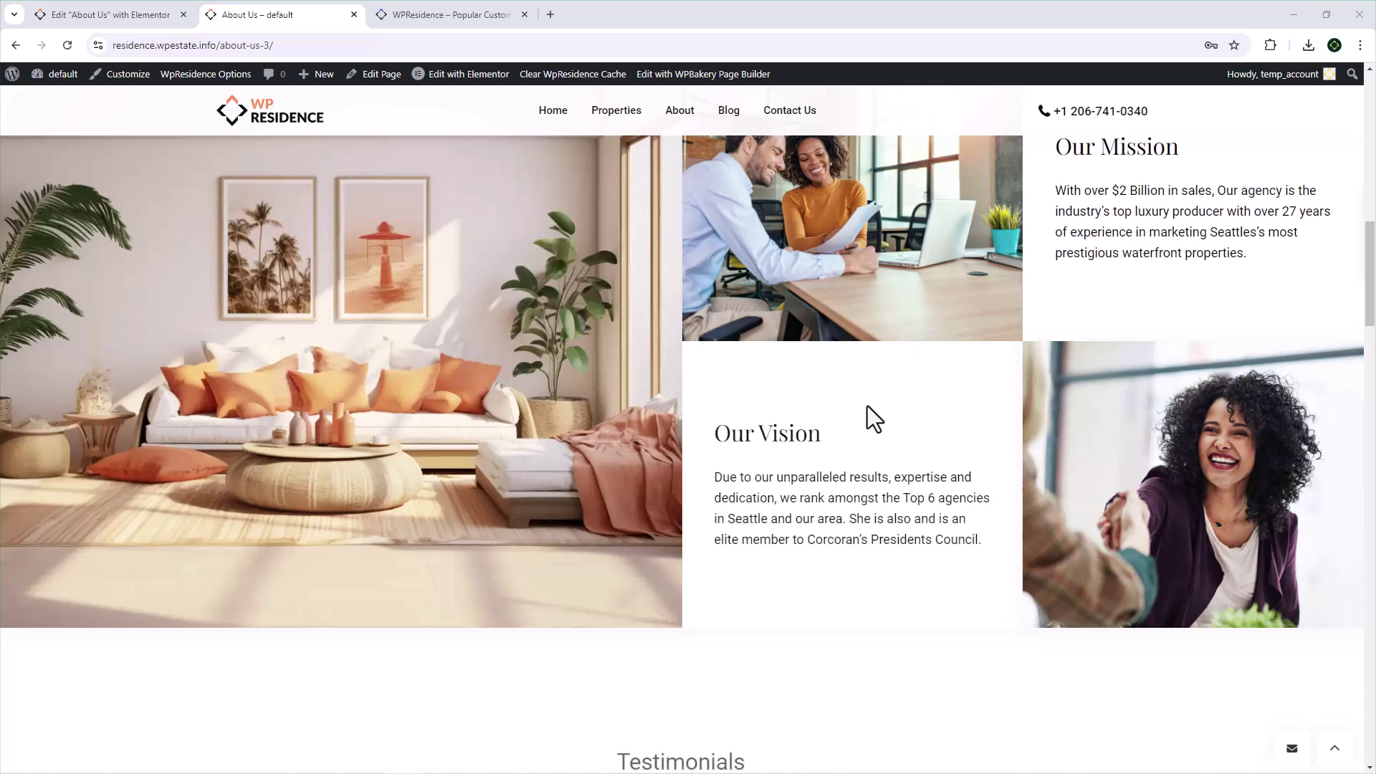
pyautogui.scroll(-5, 866, 406)
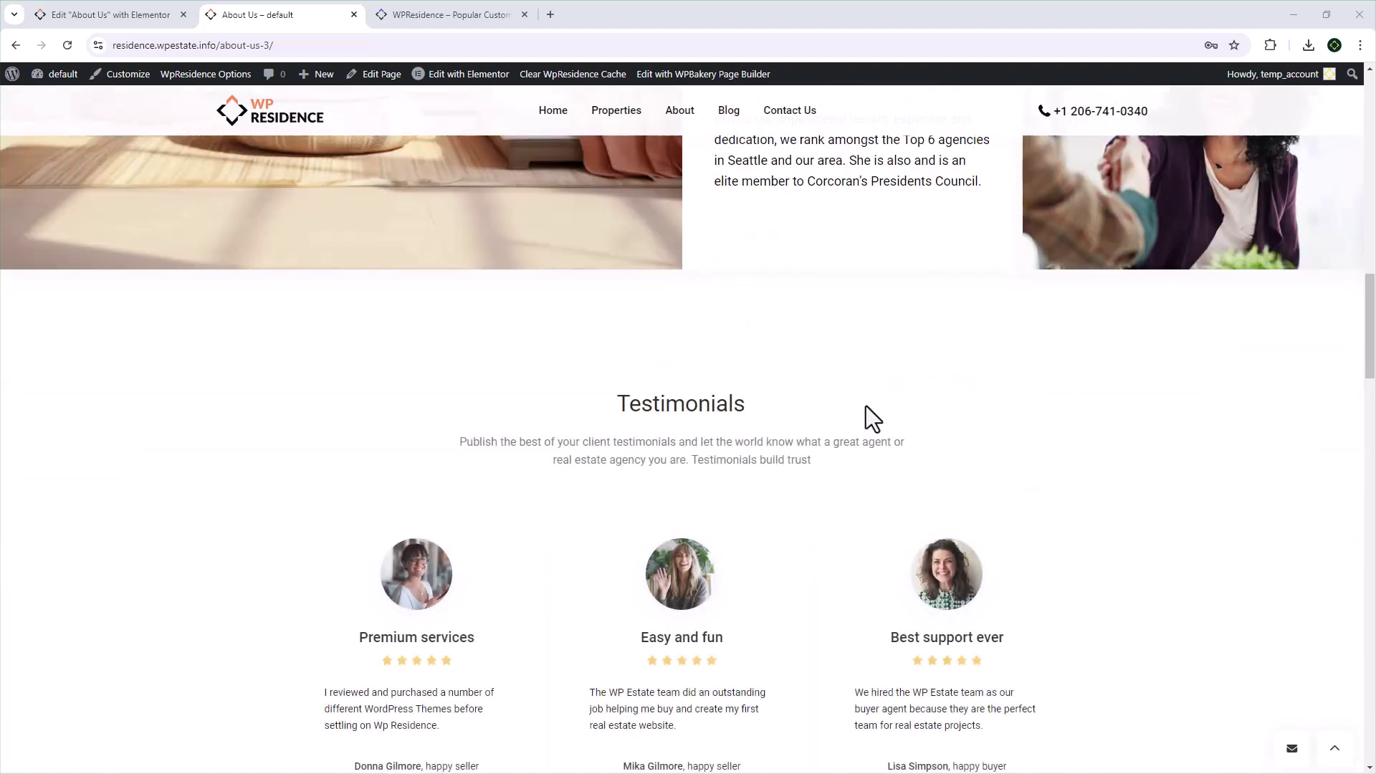
pyautogui.scroll(-1, 865, 406)
pyautogui.scroll(-3, 865, 416)
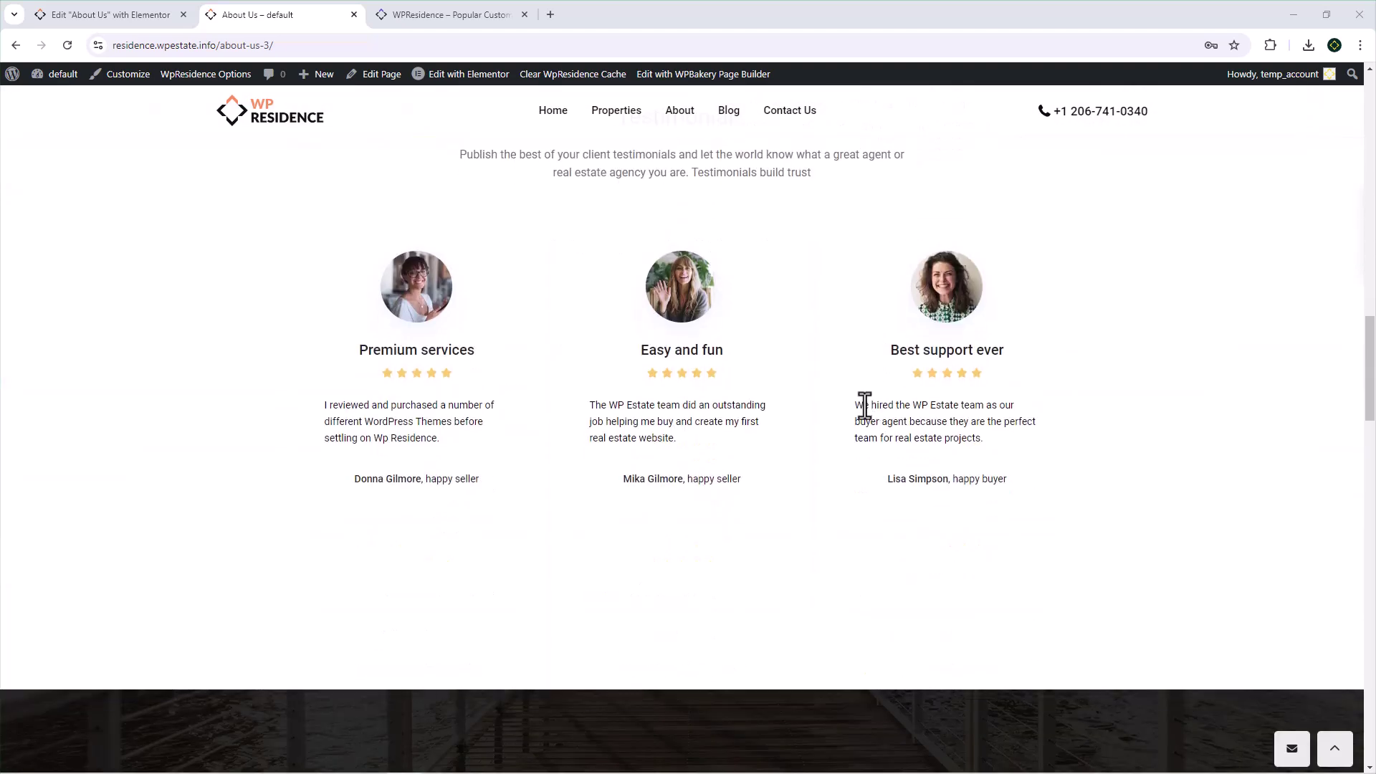
pyautogui.scroll(-4, 865, 406)
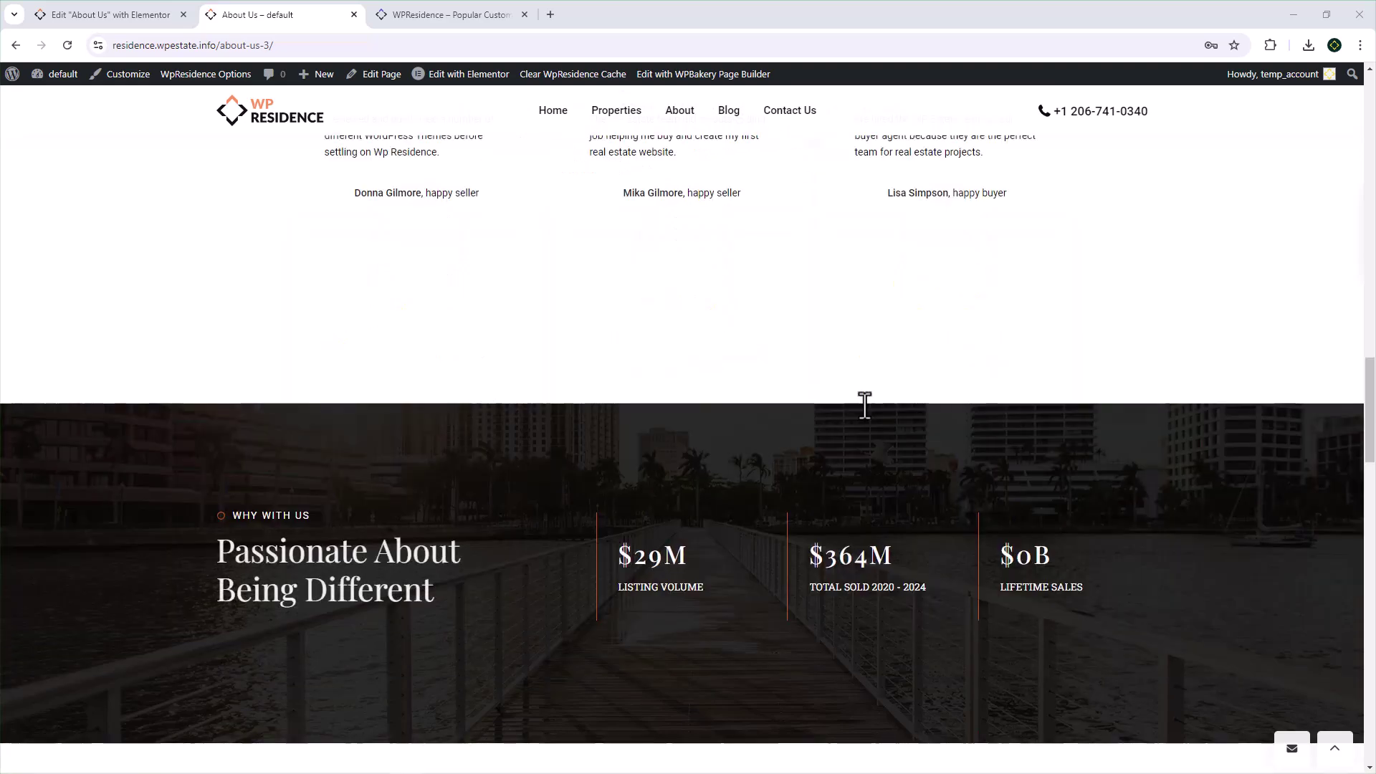
pyautogui.scroll(-2, 866, 405)
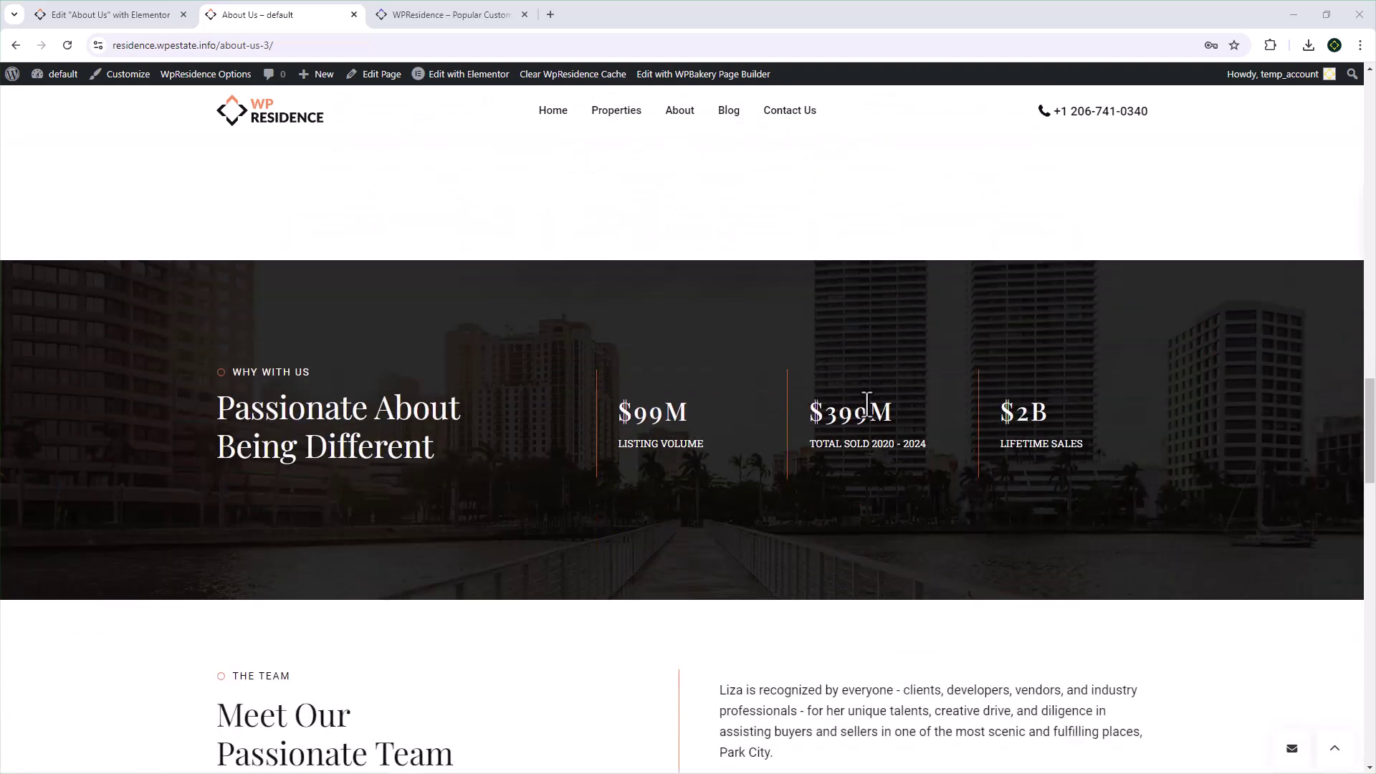